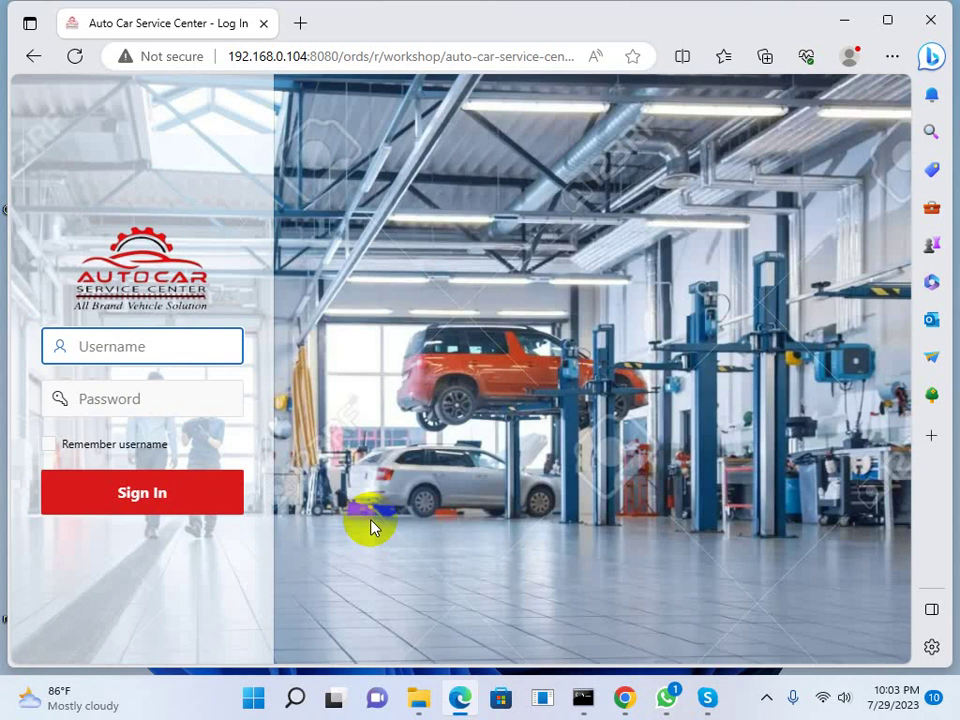
Sign in with the administrator account's username and password
{"action": "type", "text": "admin"}
{"action": "key", "text": "Tab"}
{"action": "type", "text": "admin"}
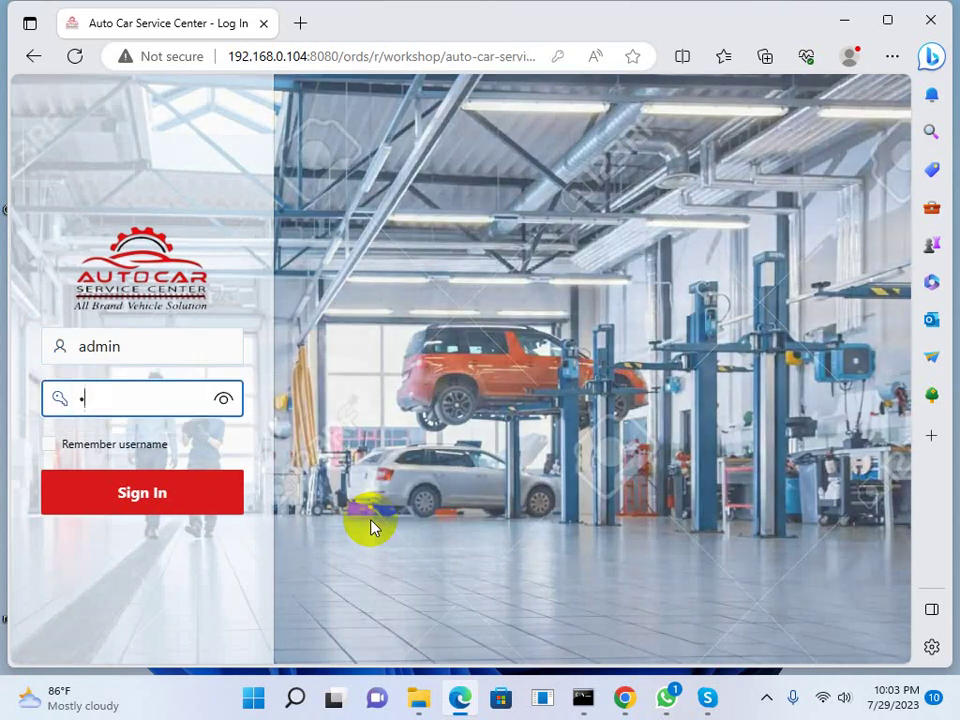
{"action": "type", "text": "1234"}
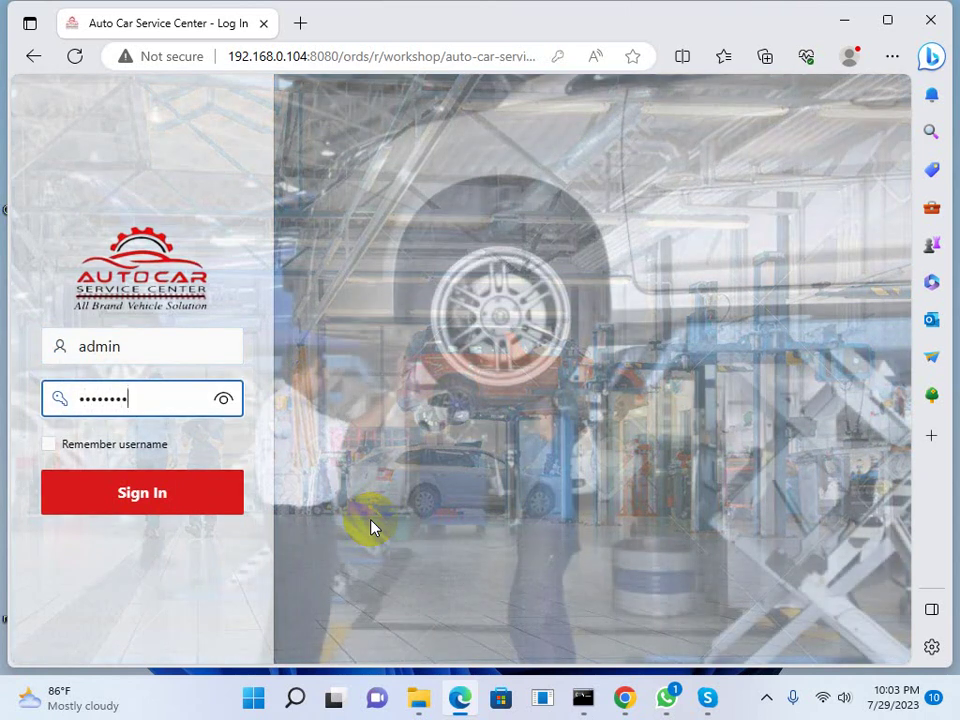
{"action": "key", "text": "Return"}
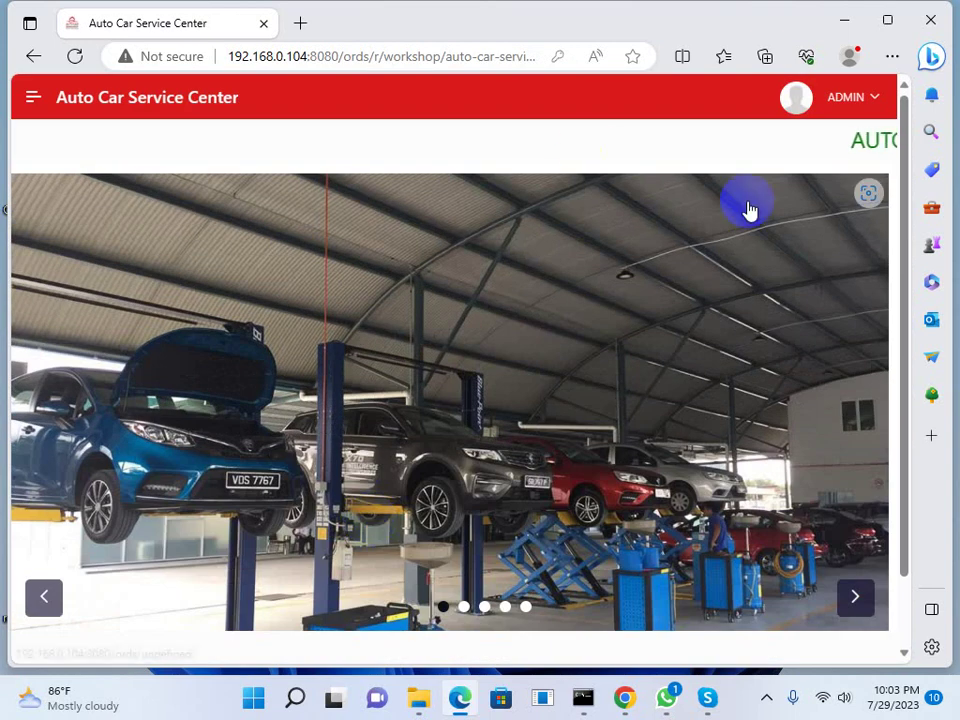
Open the Companies list under Setup and look over a company address
{"action": "left_click", "coordinate": [32, 96]}
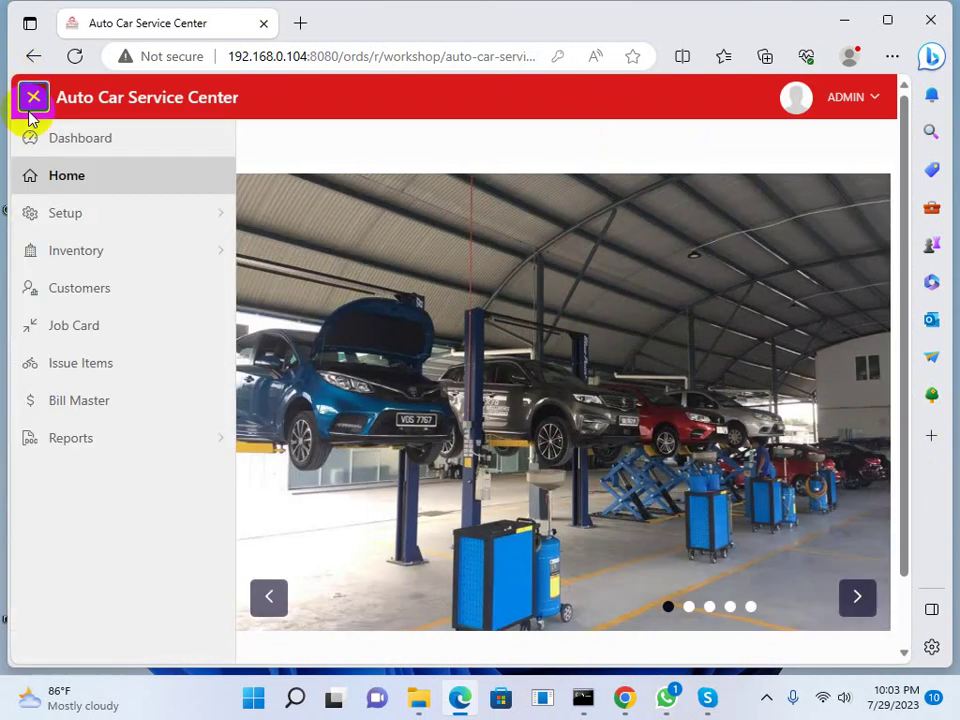
{"action": "left_click", "coordinate": [217, 218]}
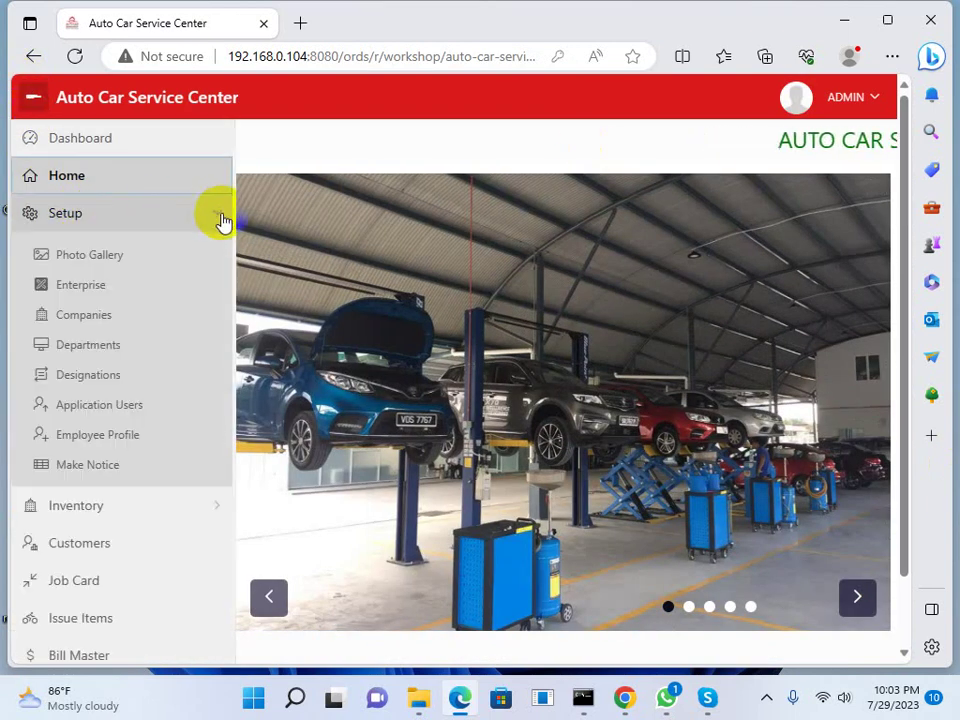
{"action": "left_click", "coordinate": [95, 320]}
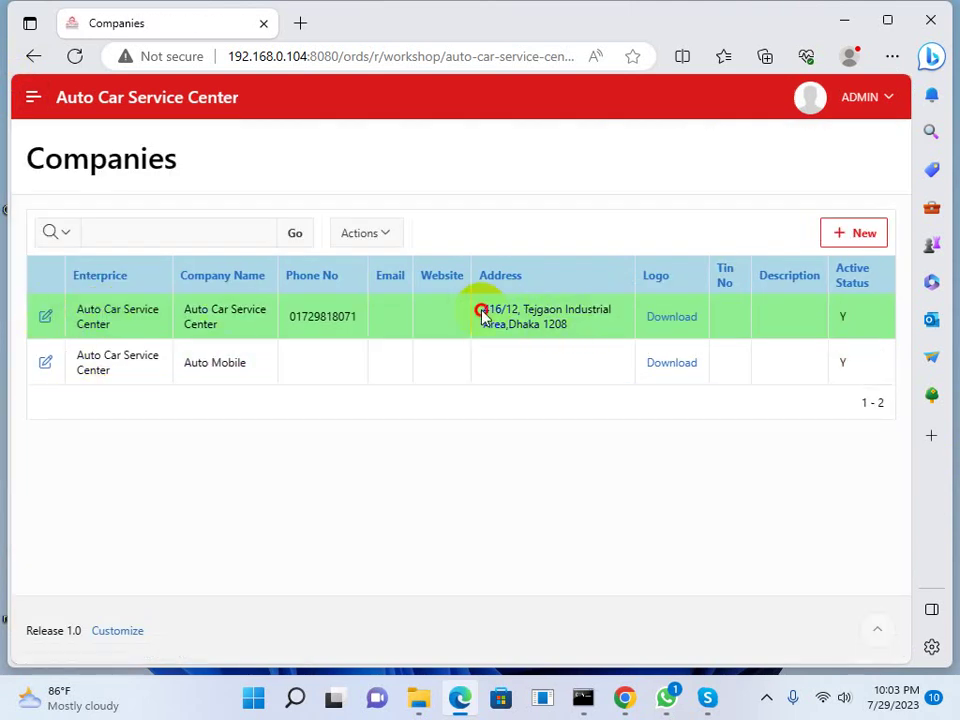
{"action": "left_click_drag", "start_coordinate": [487, 324], "coordinate": [540, 325]}
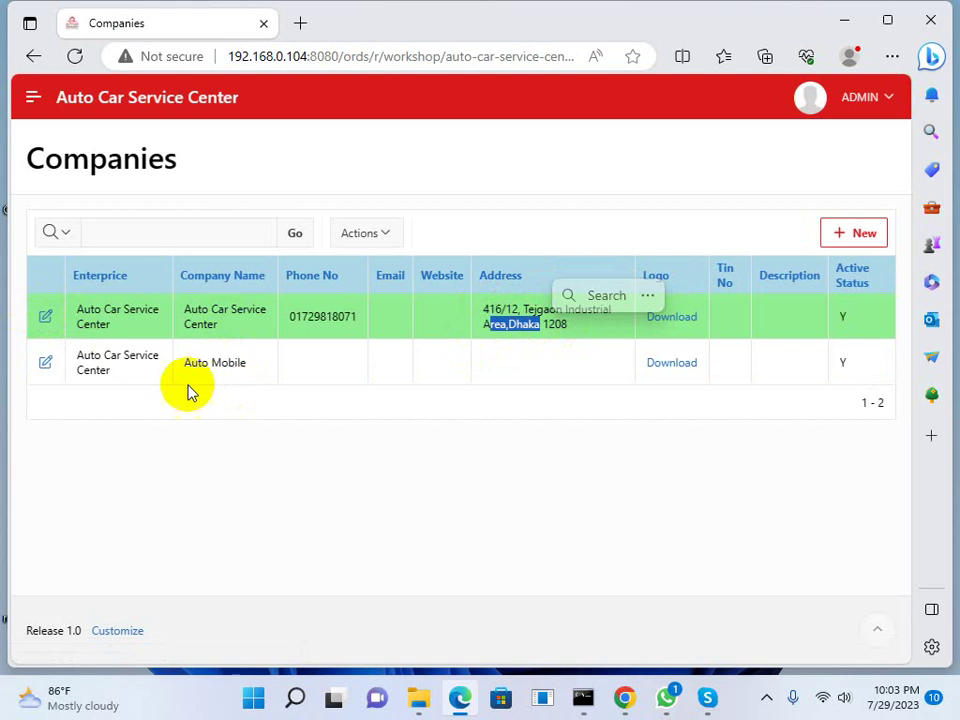
Collapse the Setup section and go to the Customers page
{"action": "left_click", "coordinate": [30, 99]}
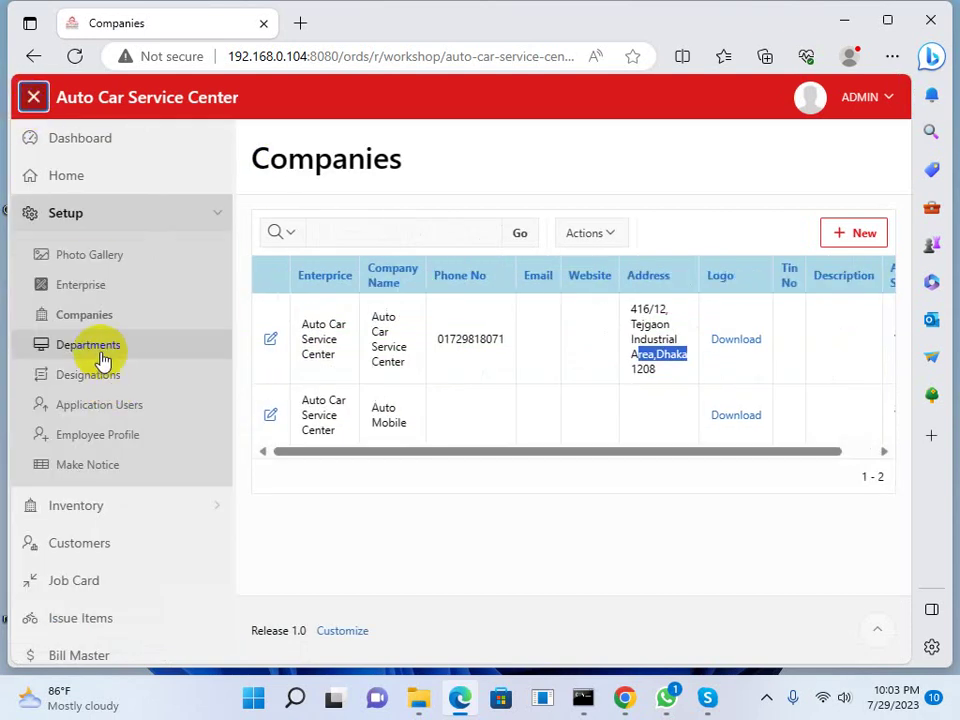
{"action": "scroll", "coordinate": [150, 320], "scroll_direction": "down", "scroll_amount": 1}
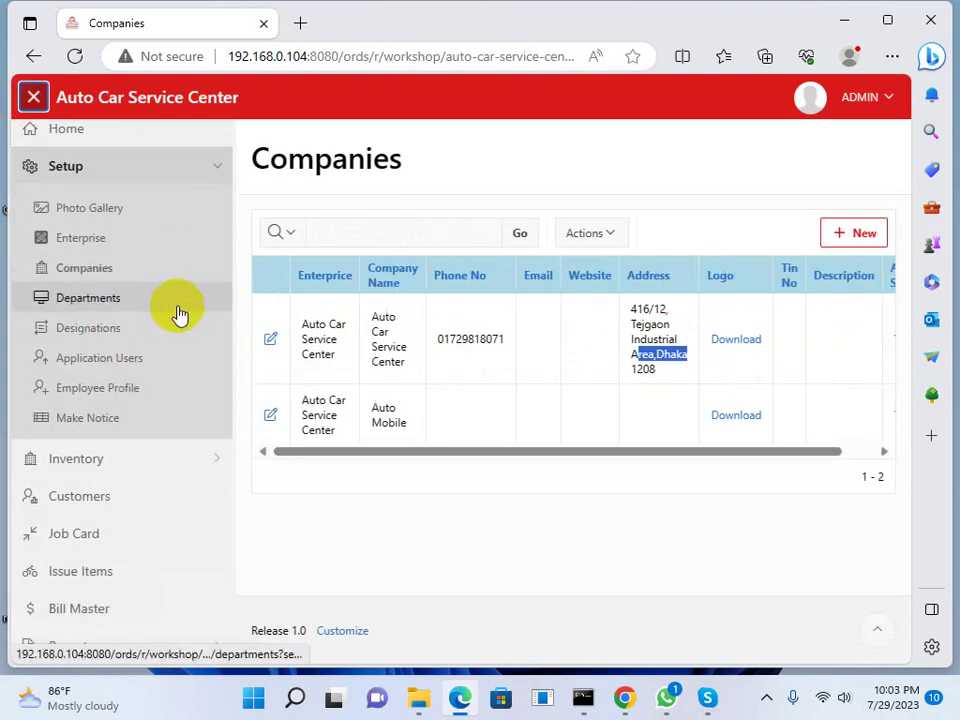
{"action": "left_click", "coordinate": [218, 170]}
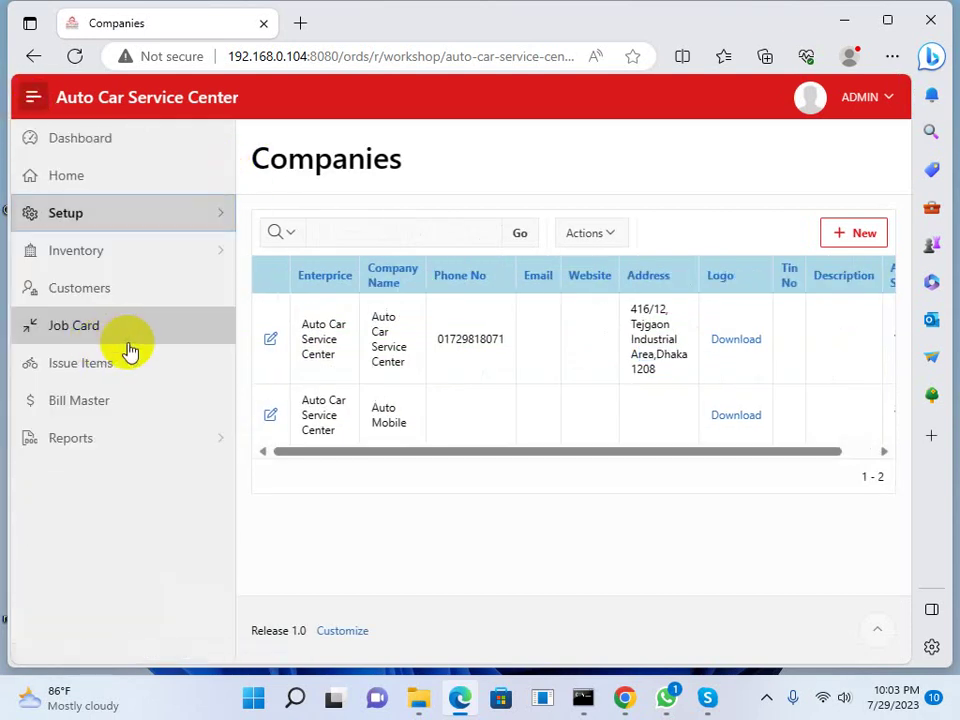
{"action": "left_click", "coordinate": [97, 292]}
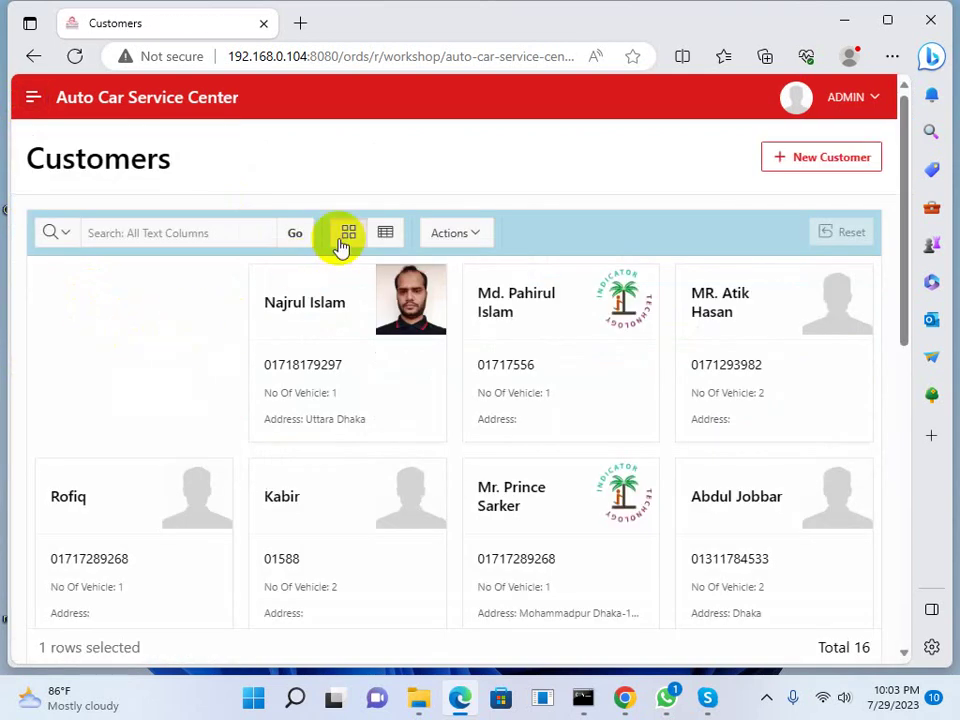
Switch the Customers page to table view
{"action": "left_click", "coordinate": [385, 232]}
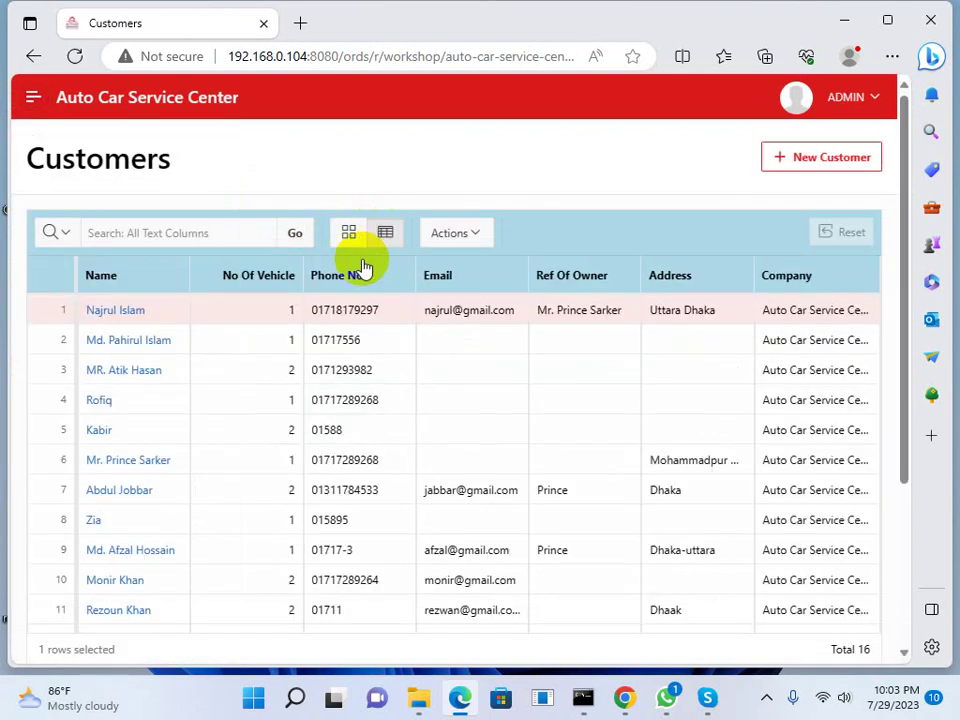
{"action": "scroll", "coordinate": [352, 371], "scroll_direction": "down", "scroll_amount": 2}
{"action": "scroll", "coordinate": [343, 371], "scroll_direction": "down", "scroll_amount": 2}
{"action": "scroll", "coordinate": [306, 386], "scroll_direction": "up", "scroll_amount": 5}
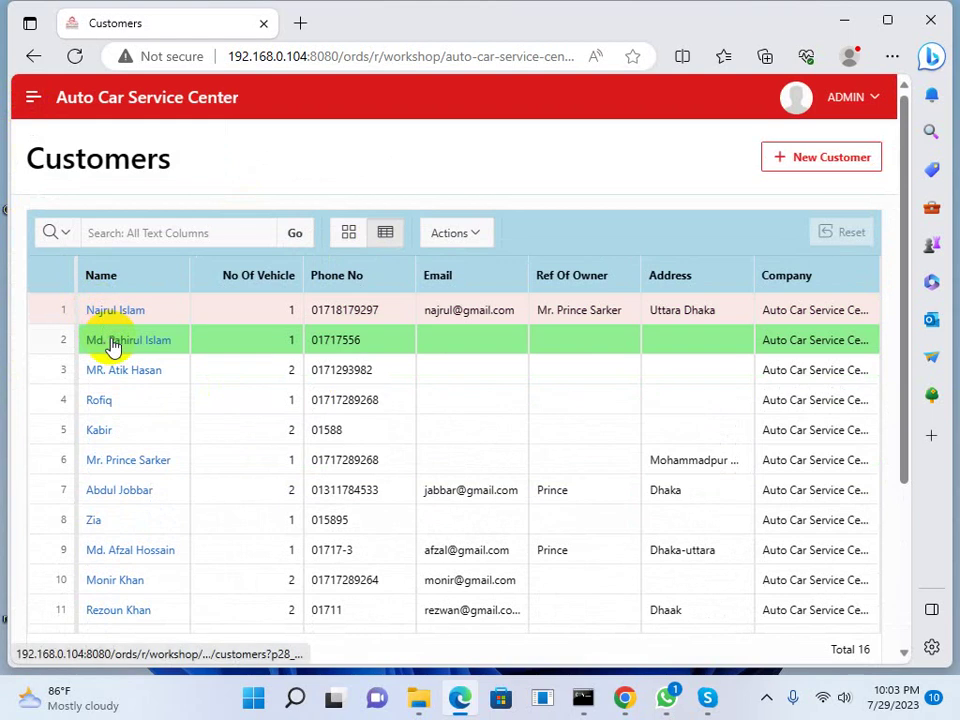
Open the second customer's details and view the drivers of its TVS and BUS vehicles
{"action": "left_click", "coordinate": [112, 342]}
{"action": "scroll", "coordinate": [180, 370], "scroll_direction": "down", "scroll_amount": 1}
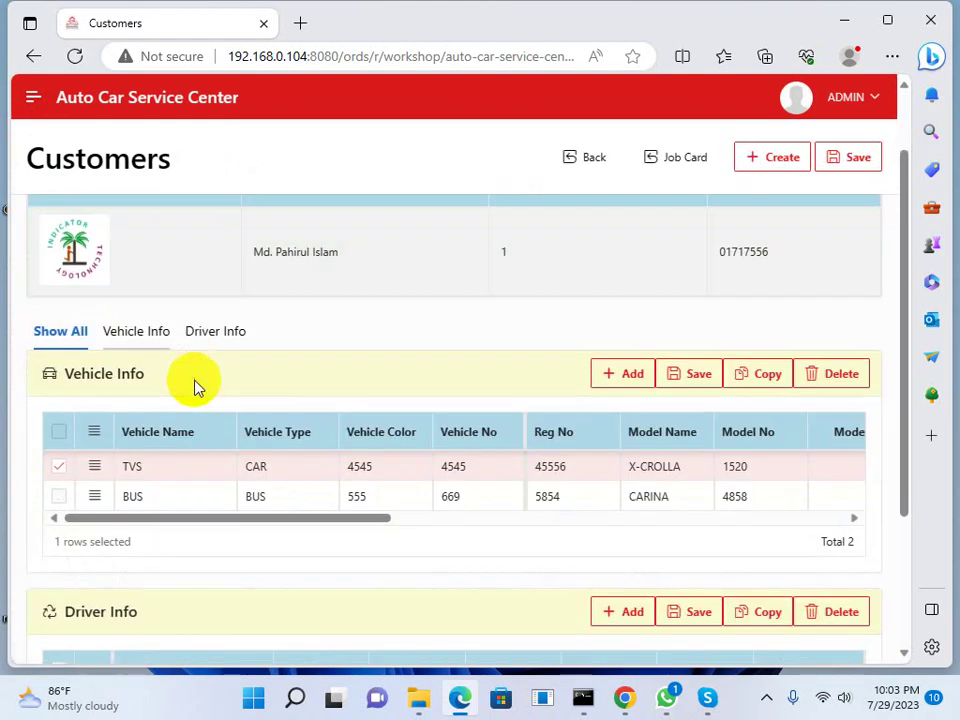
{"action": "left_click", "coordinate": [197, 470]}
{"action": "left_click", "coordinate": [186, 498]}
{"action": "scroll", "coordinate": [199, 478], "scroll_direction": "down", "scroll_amount": 1}
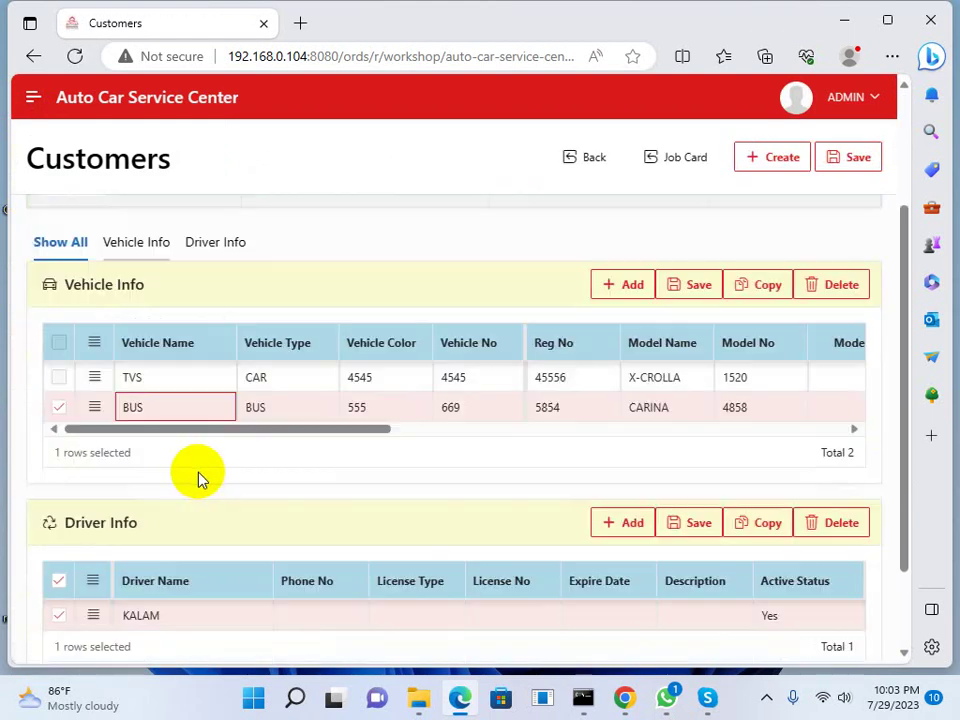
{"action": "scroll", "coordinate": [195, 477], "scroll_direction": "down", "scroll_amount": 1}
{"action": "scroll", "coordinate": [193, 469], "scroll_direction": "up", "scroll_amount": 1}
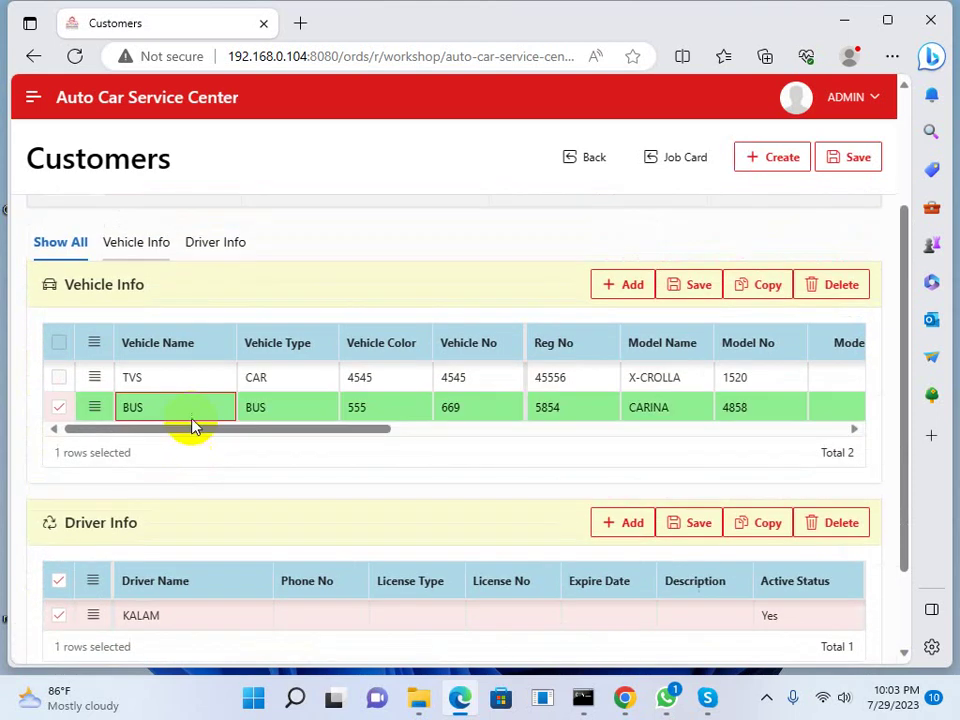
{"action": "left_click", "coordinate": [188, 376]}
{"action": "left_click", "coordinate": [182, 412]}
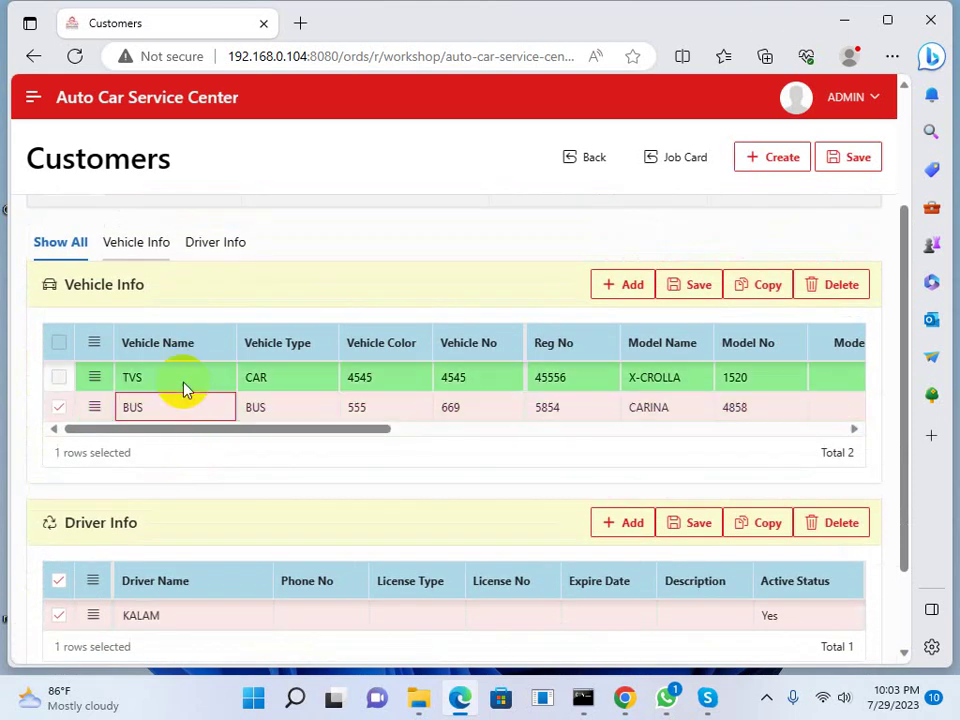
{"action": "left_click", "coordinate": [182, 386]}
{"action": "left_click", "coordinate": [178, 405]}
{"action": "left_click", "coordinate": [190, 385]}
{"action": "left_click", "coordinate": [200, 242]}
Return to the customers list through the navigation panel
{"action": "left_click", "coordinate": [33, 102]}
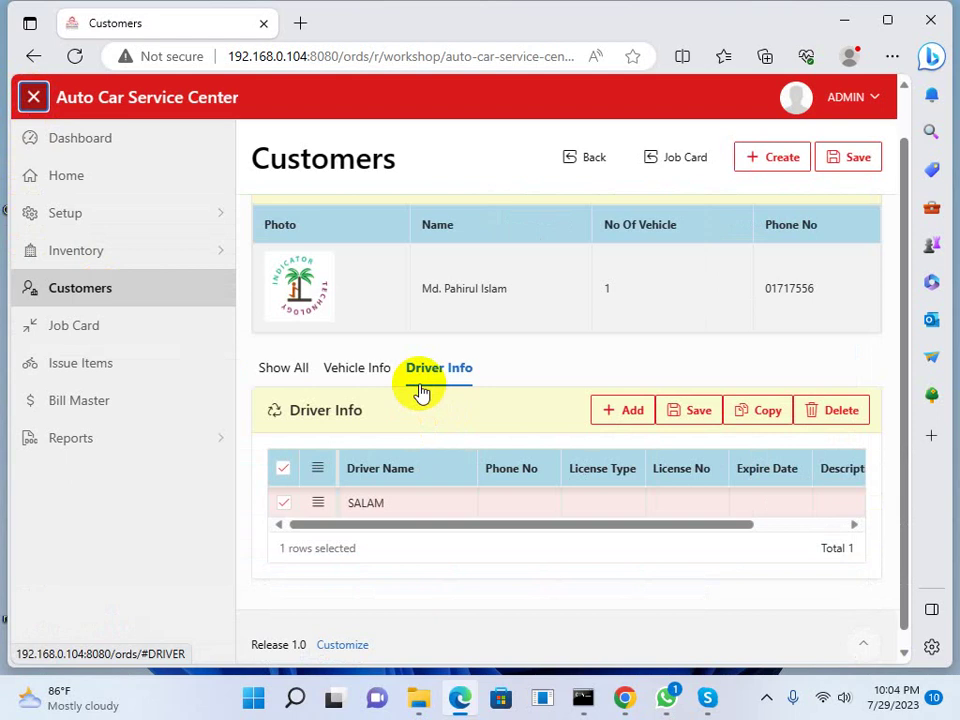
{"action": "scroll", "coordinate": [410, 385], "scroll_direction": "up", "scroll_amount": 1}
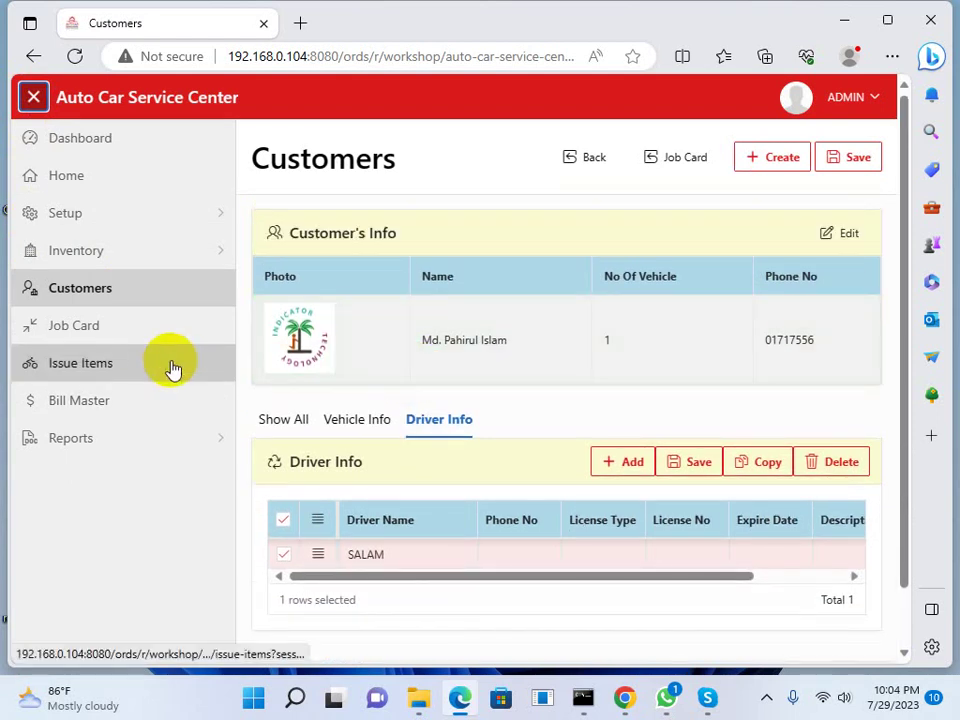
{"action": "scroll", "coordinate": [491, 422], "scroll_direction": "down", "scroll_amount": 1}
{"action": "scroll", "coordinate": [491, 422], "scroll_direction": "up", "scroll_amount": 1}
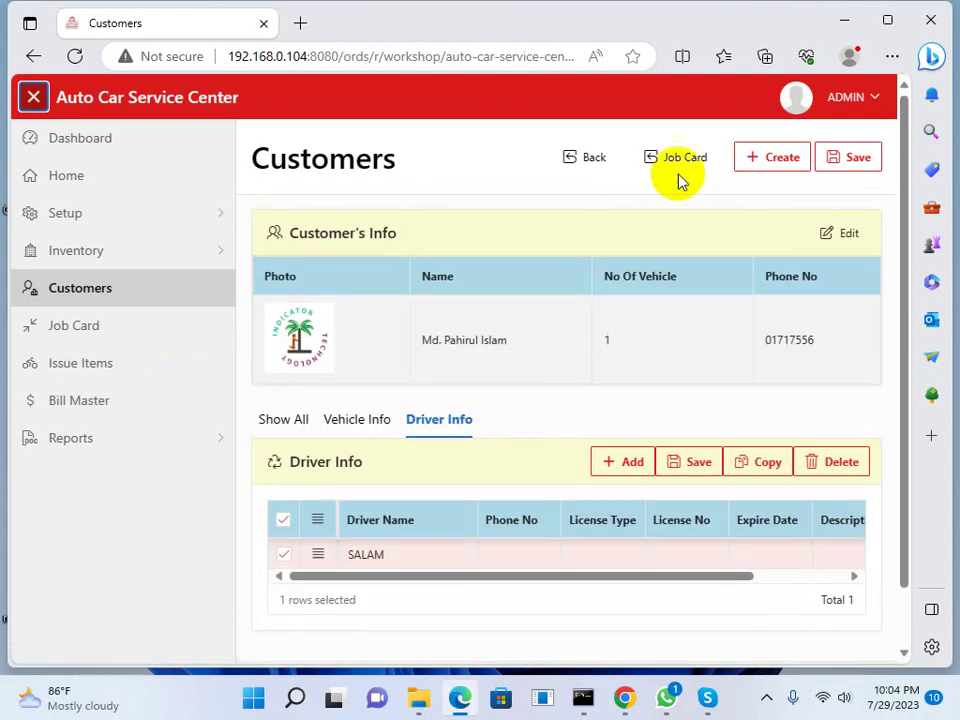
{"action": "left_click", "coordinate": [591, 157]}
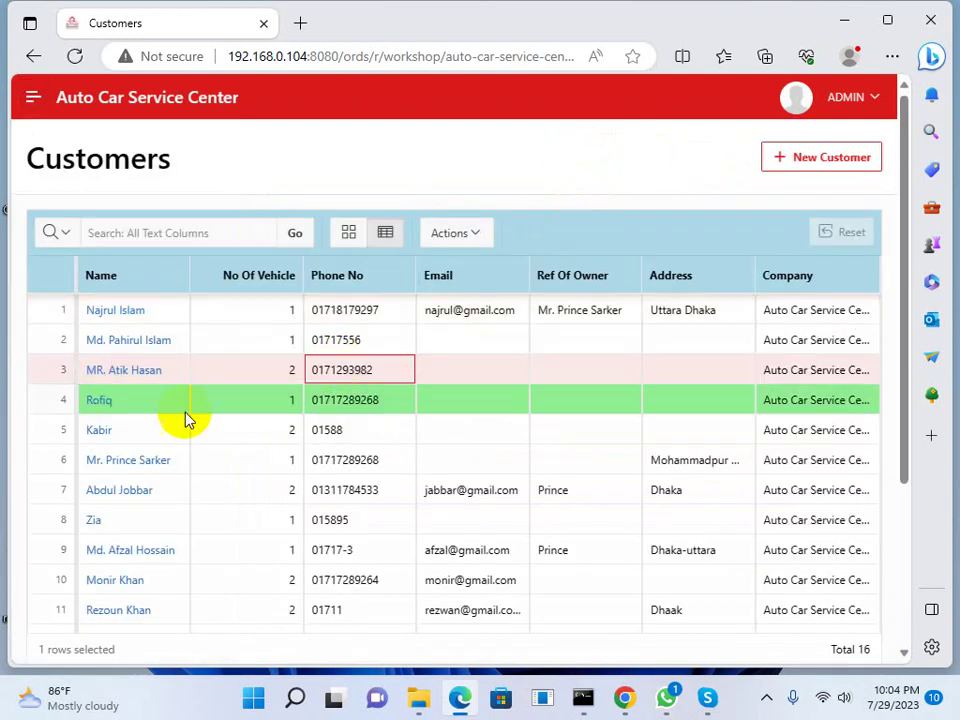
{"action": "scroll", "coordinate": [157, 418], "scroll_direction": "down", "scroll_amount": 3}
{"action": "scroll", "coordinate": [160, 418], "scroll_direction": "up", "scroll_amount": 5}
Review the first customer's edit form, close it unchanged, and go to Job Card
{"action": "left_click", "coordinate": [640, 370]}
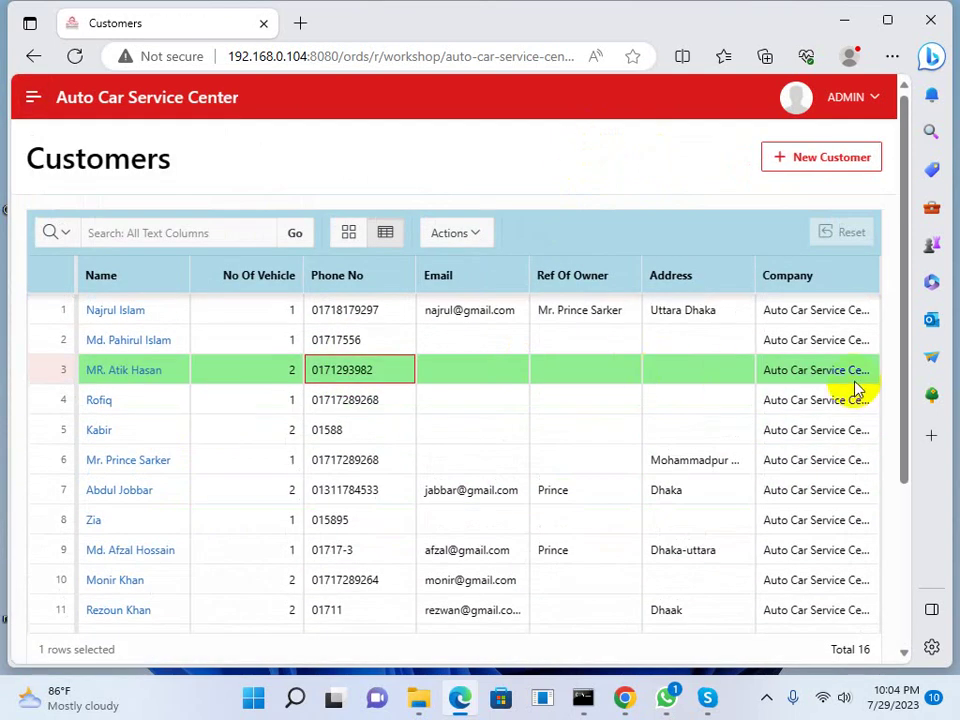
{"action": "scroll", "coordinate": [850, 392], "scroll_direction": "down", "scroll_amount": 3}
{"action": "scroll", "coordinate": [847, 394], "scroll_direction": "up", "scroll_amount": 3}
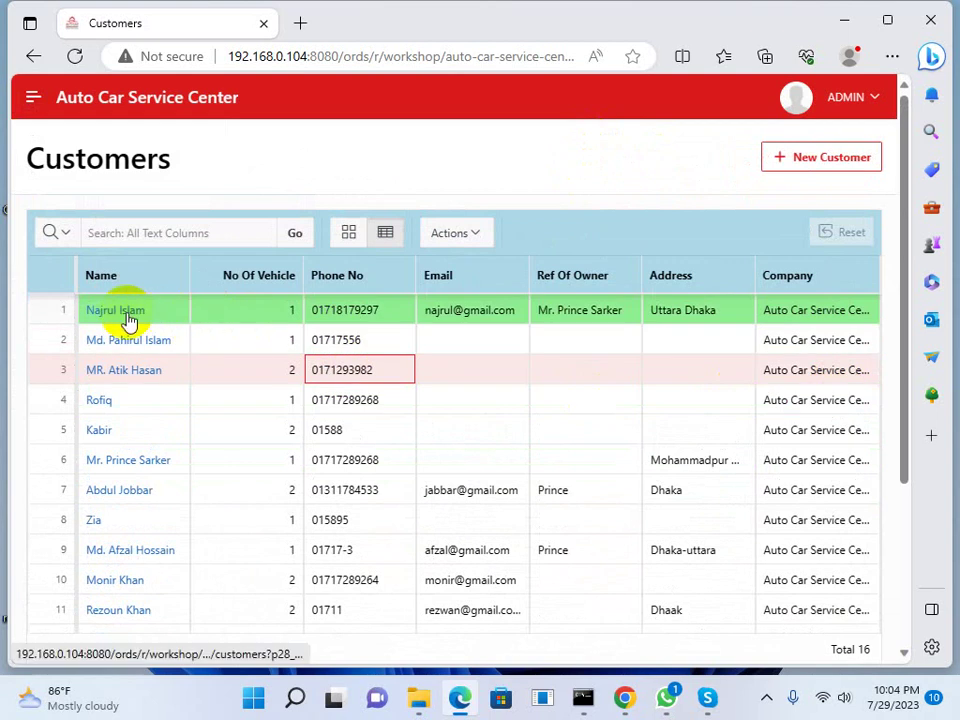
{"action": "left_click", "coordinate": [128, 314]}
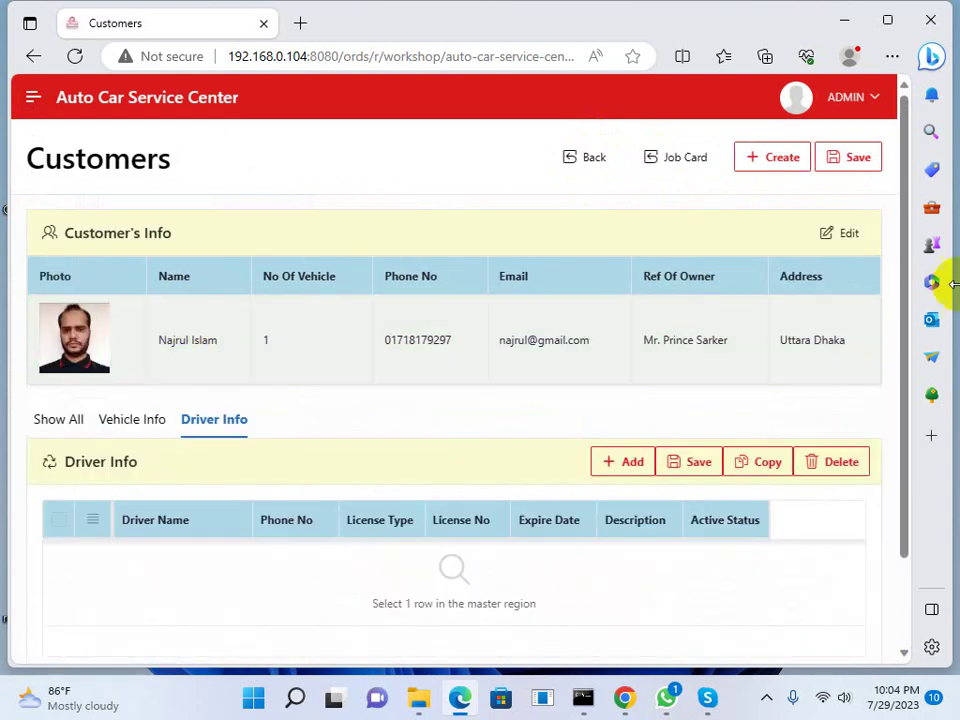
{"action": "left_click", "coordinate": [866, 250]}
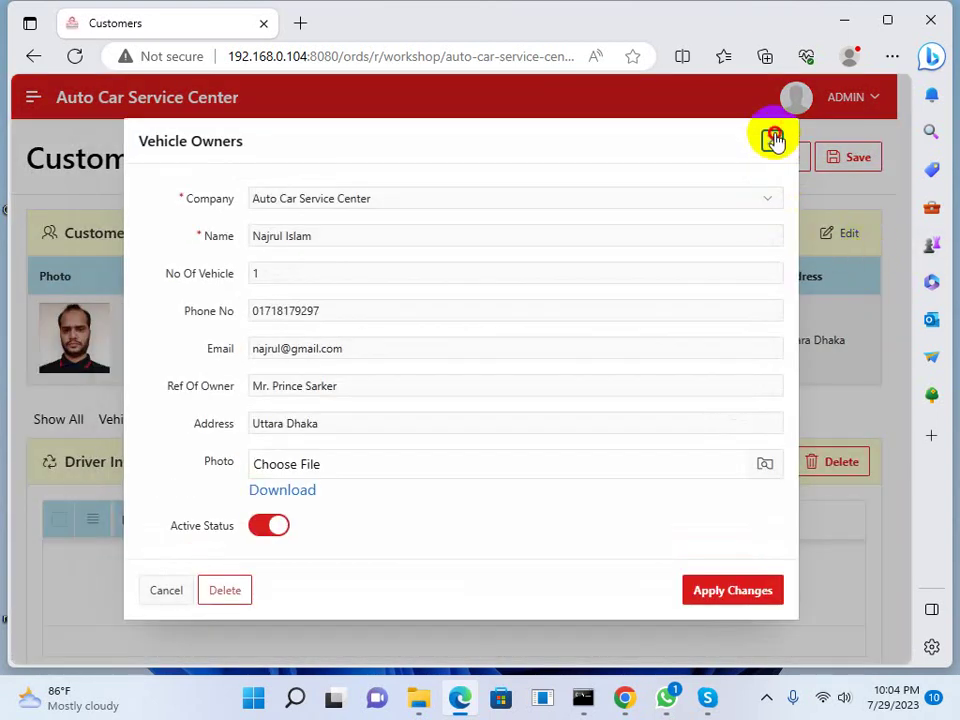
{"action": "left_click", "coordinate": [771, 138]}
{"action": "scroll", "coordinate": [185, 478], "scroll_direction": "down", "scroll_amount": 1}
{"action": "scroll", "coordinate": [185, 478], "scroll_direction": "up", "scroll_amount": 1}
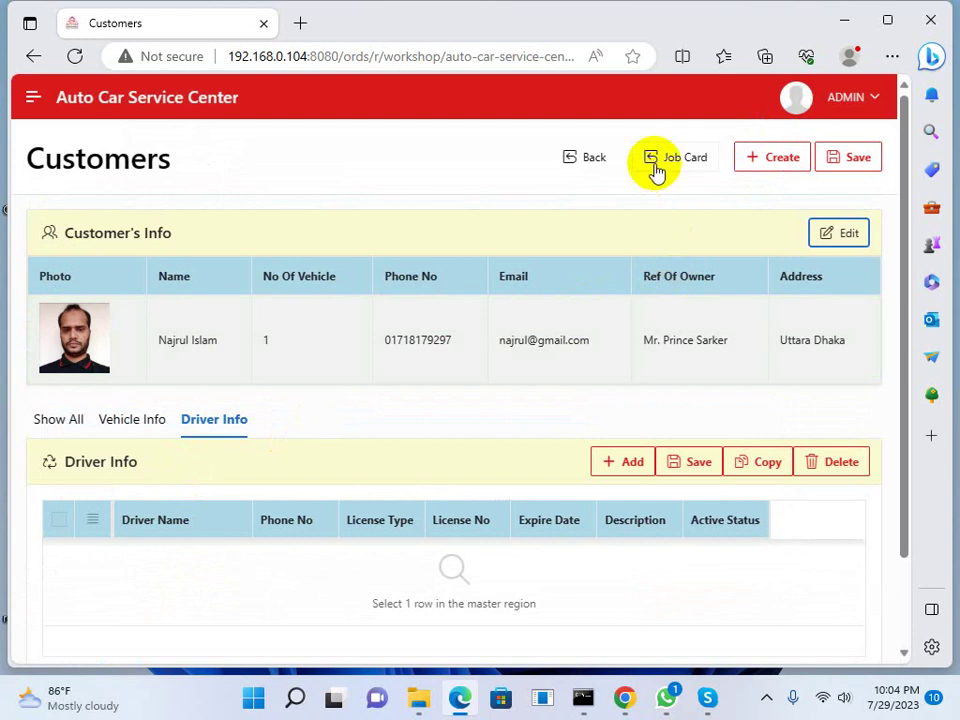
{"action": "left_click", "coordinate": [656, 168]}
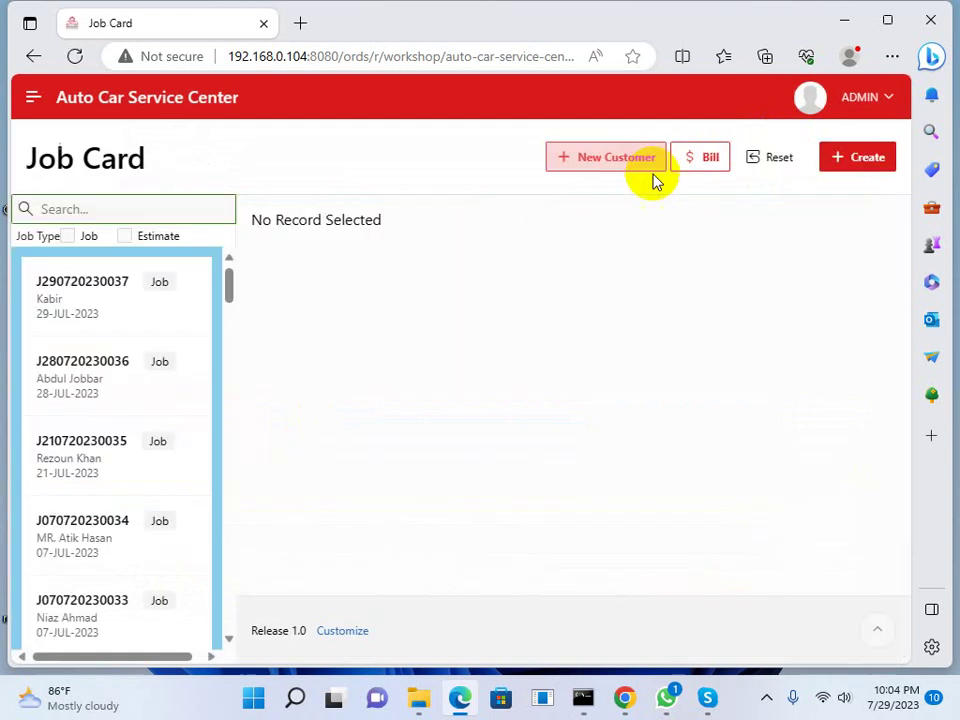
Start a new job card for the customer's Toyota
{"action": "left_click", "coordinate": [858, 156]}
{"action": "left_click", "coordinate": [774, 252]}
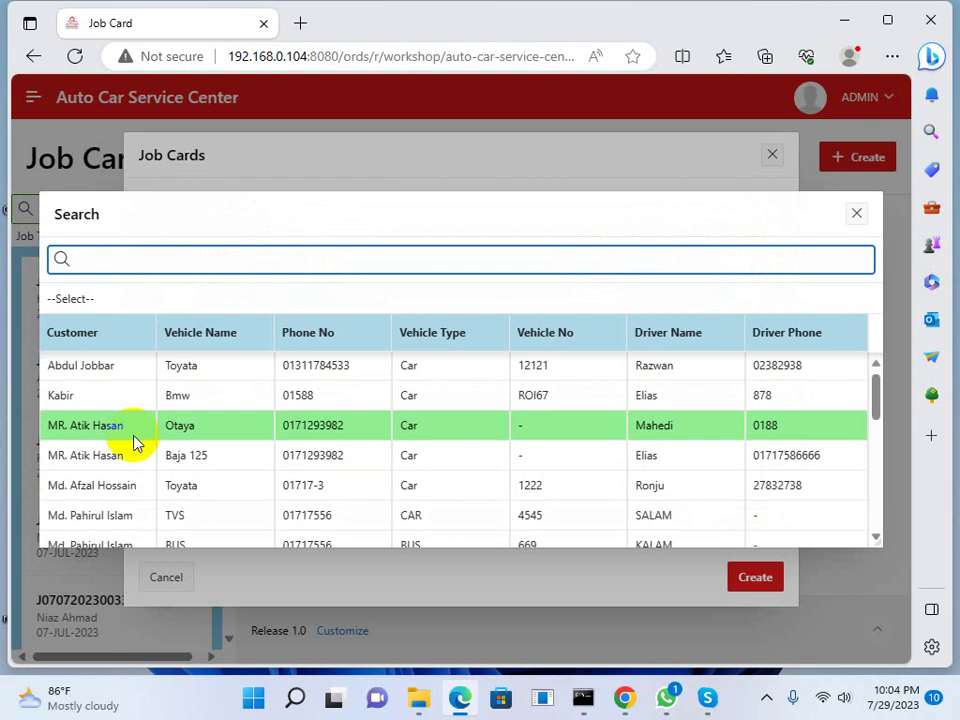
{"action": "scroll", "coordinate": [133, 443], "scroll_direction": "down", "scroll_amount": 1}
{"action": "scroll", "coordinate": [131, 452], "scroll_direction": "down", "scroll_amount": 3}
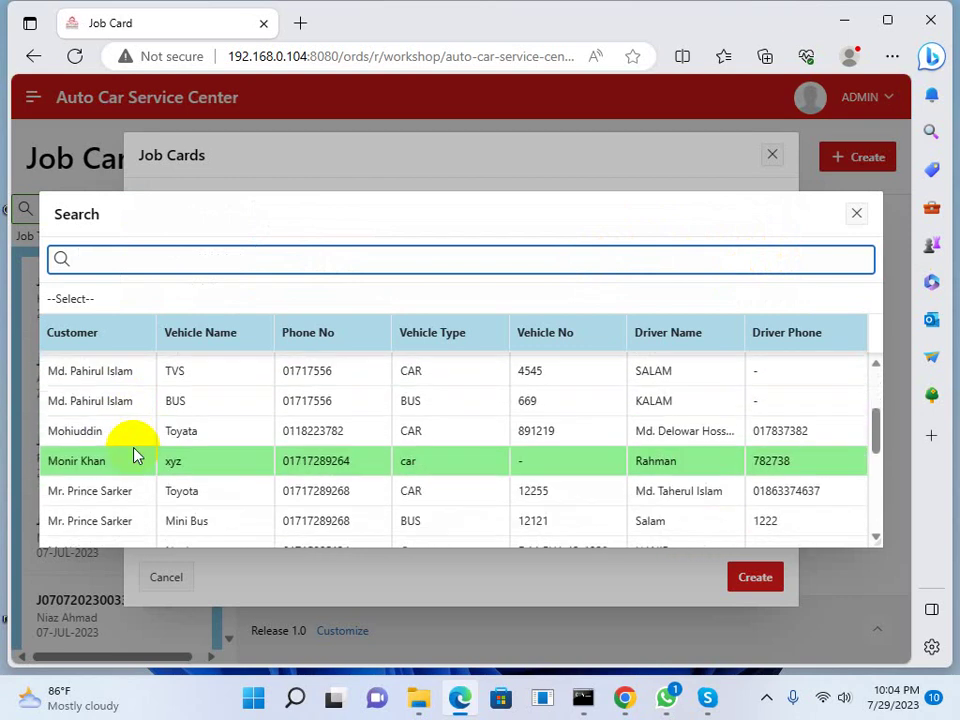
{"action": "scroll", "coordinate": [185, 510], "scroll_direction": "down", "scroll_amount": 1}
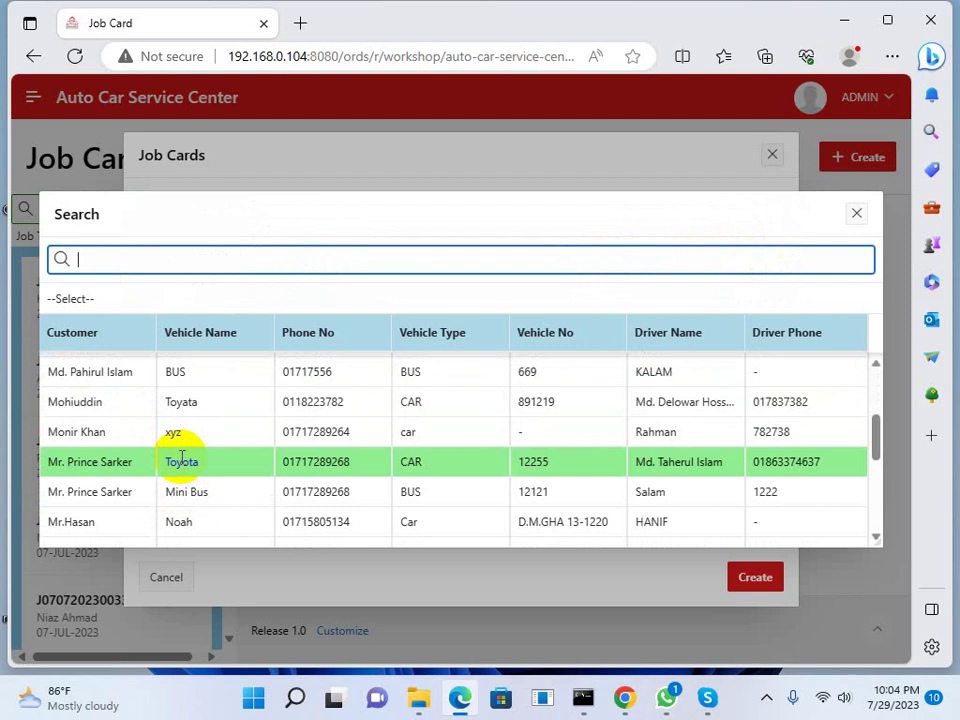
{"action": "left_click", "coordinate": [182, 459]}
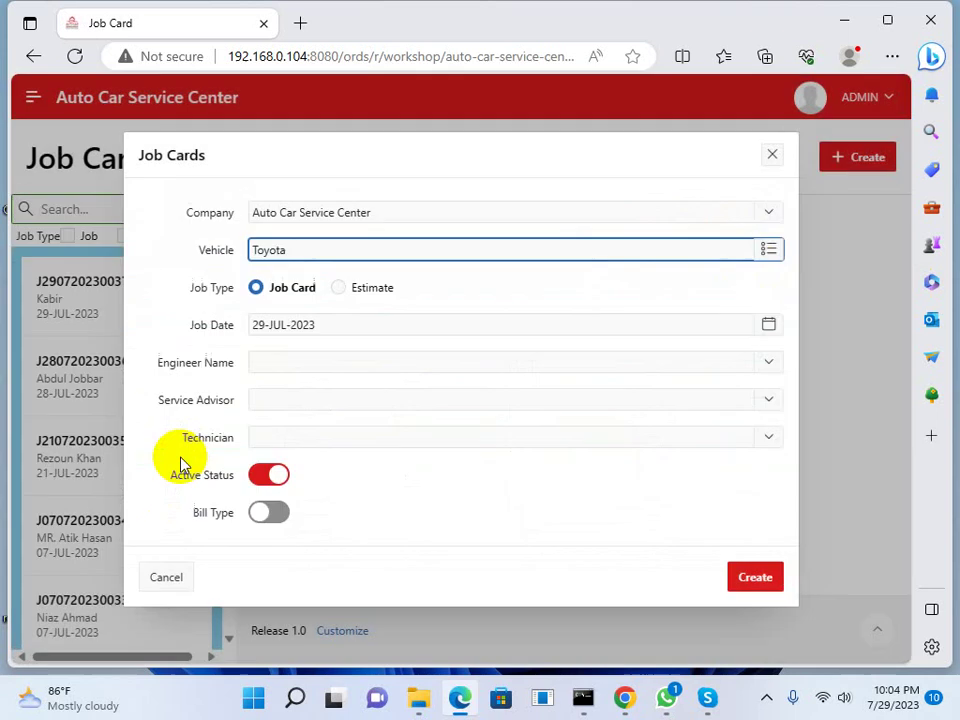
Assign the same staff member as engineer and technician, create the card, and print it
{"action": "left_click", "coordinate": [288, 368]}
{"action": "left_click", "coordinate": [306, 460]}
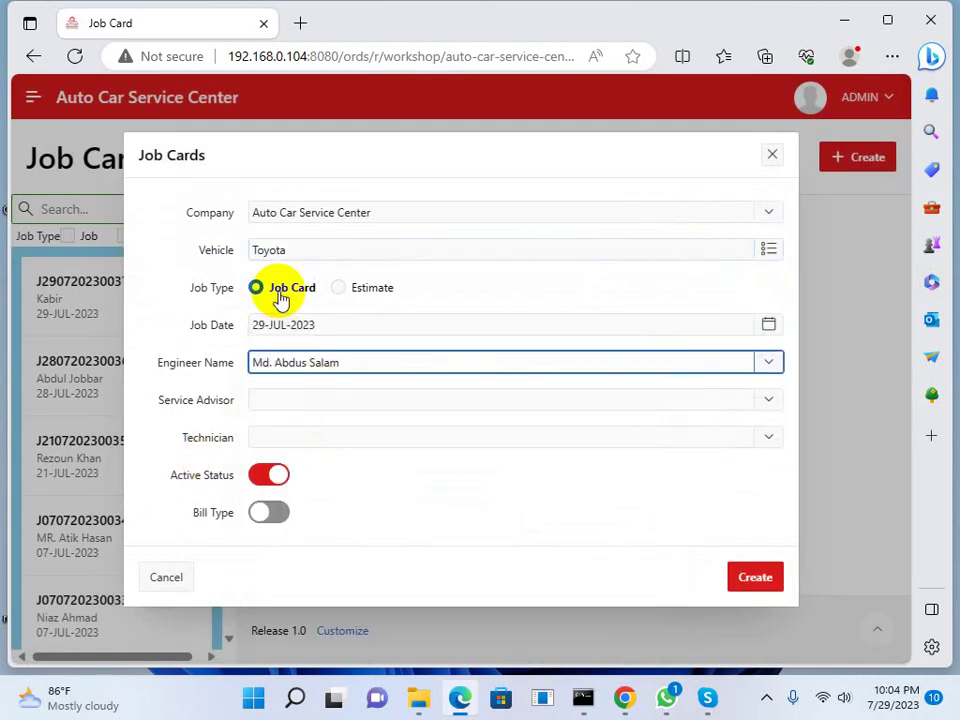
{"action": "left_click", "coordinate": [315, 437]}
{"action": "left_click", "coordinate": [371, 231]}
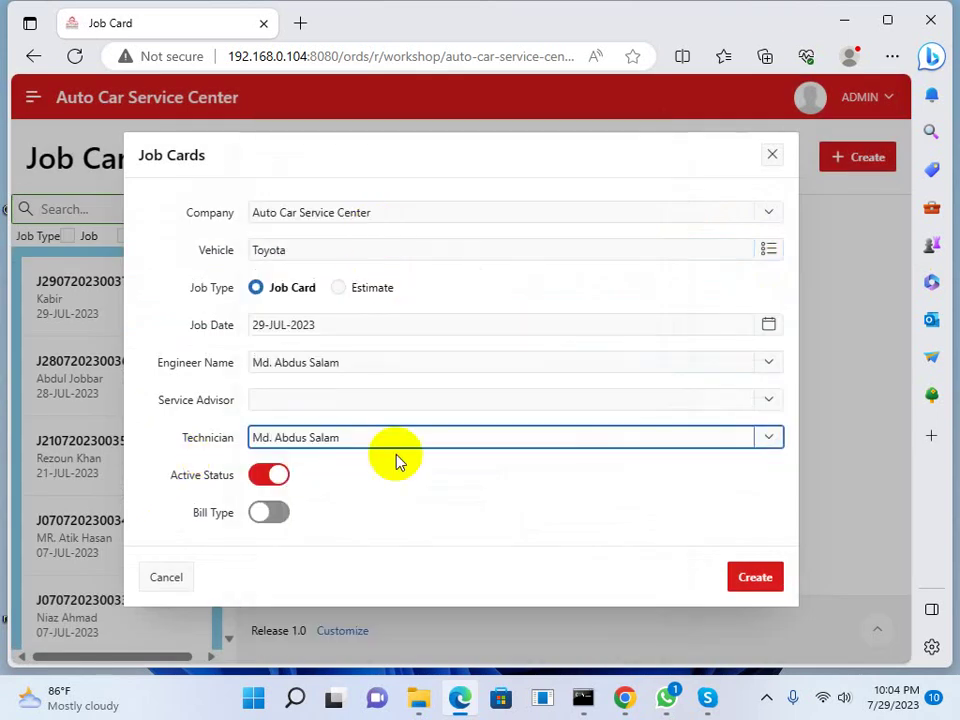
{"action": "left_click", "coordinate": [757, 580]}
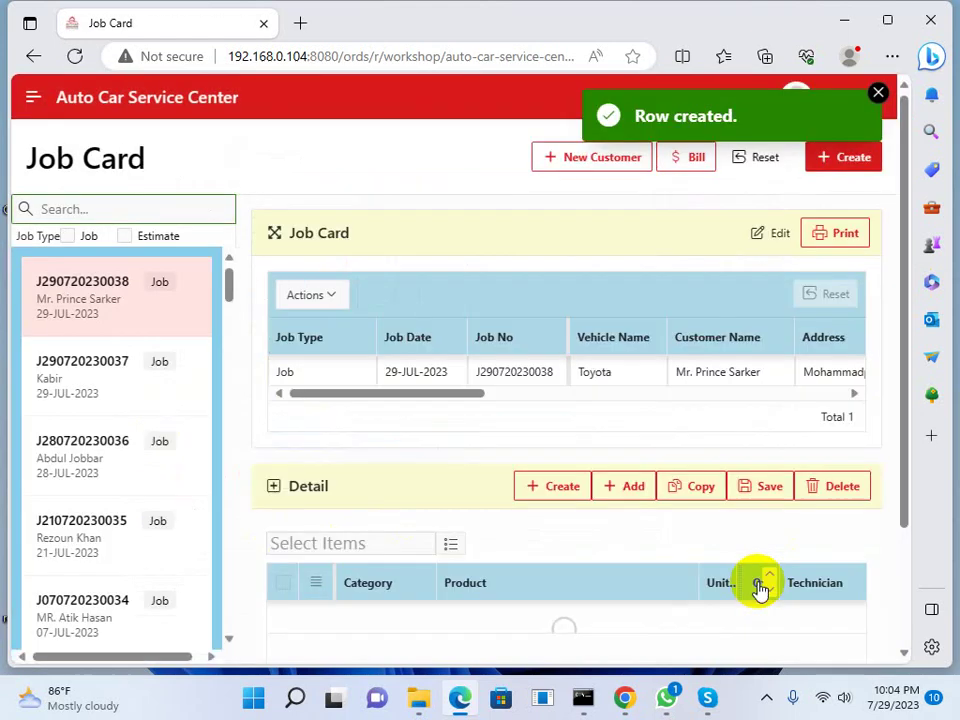
{"action": "left_click", "coordinate": [877, 95]}
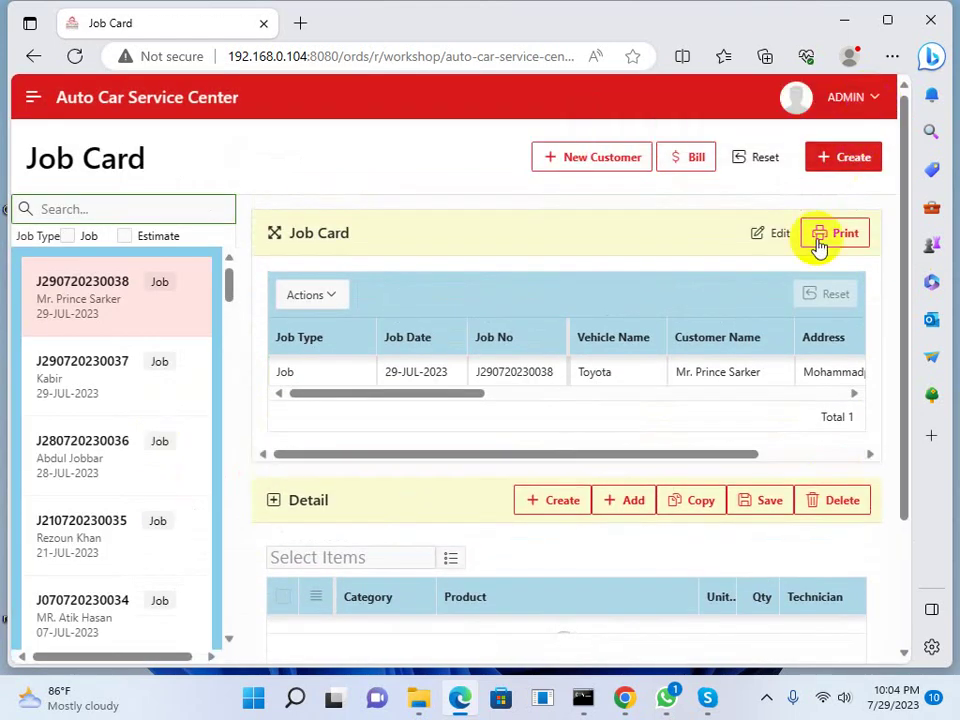
{"action": "left_click", "coordinate": [830, 233]}
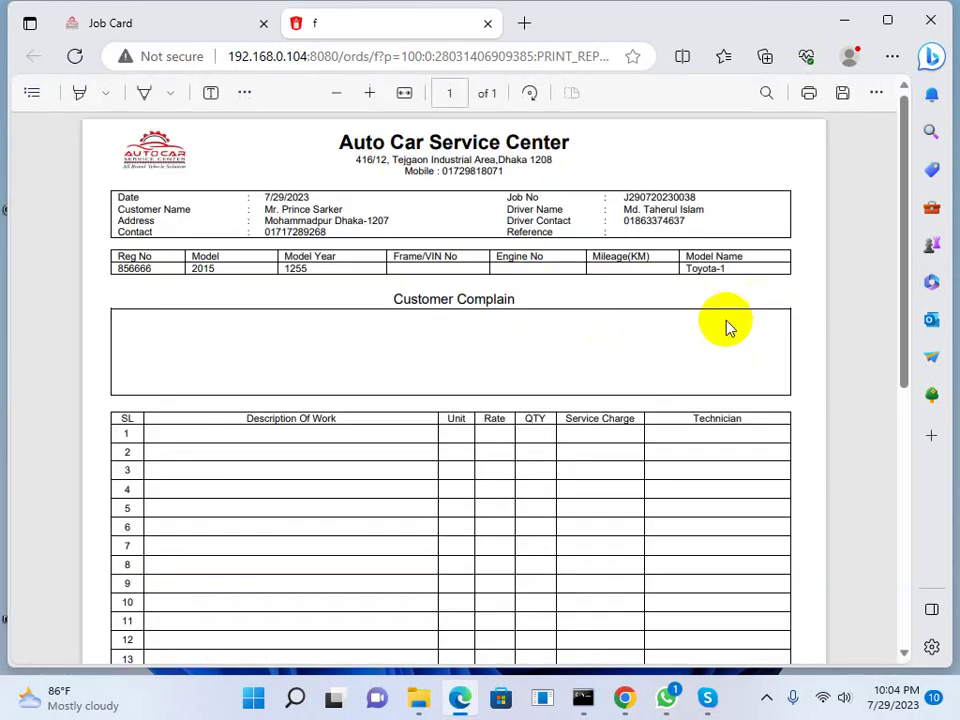
Scroll through the Toyota job card PDF, then return to the Job Card tab
{"action": "left_click_drag", "start_coordinate": [303, 210], "coordinate": [354, 246]}
{"action": "scroll", "coordinate": [386, 463], "scroll_direction": "down", "scroll_amount": 2}
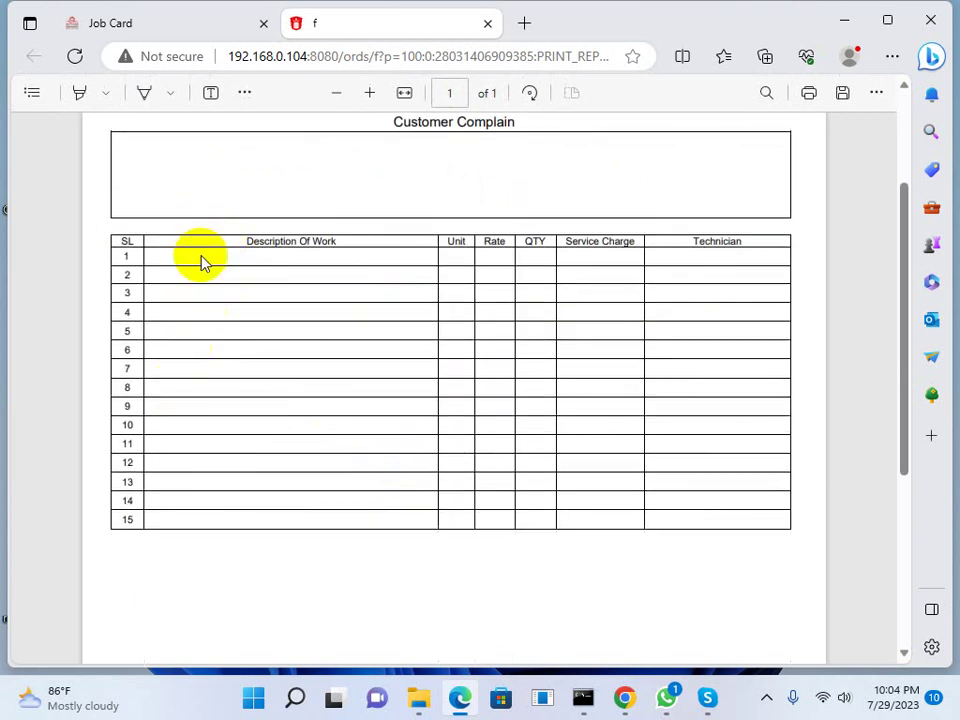
{"action": "scroll", "coordinate": [290, 278], "scroll_direction": "up", "scroll_amount": 2}
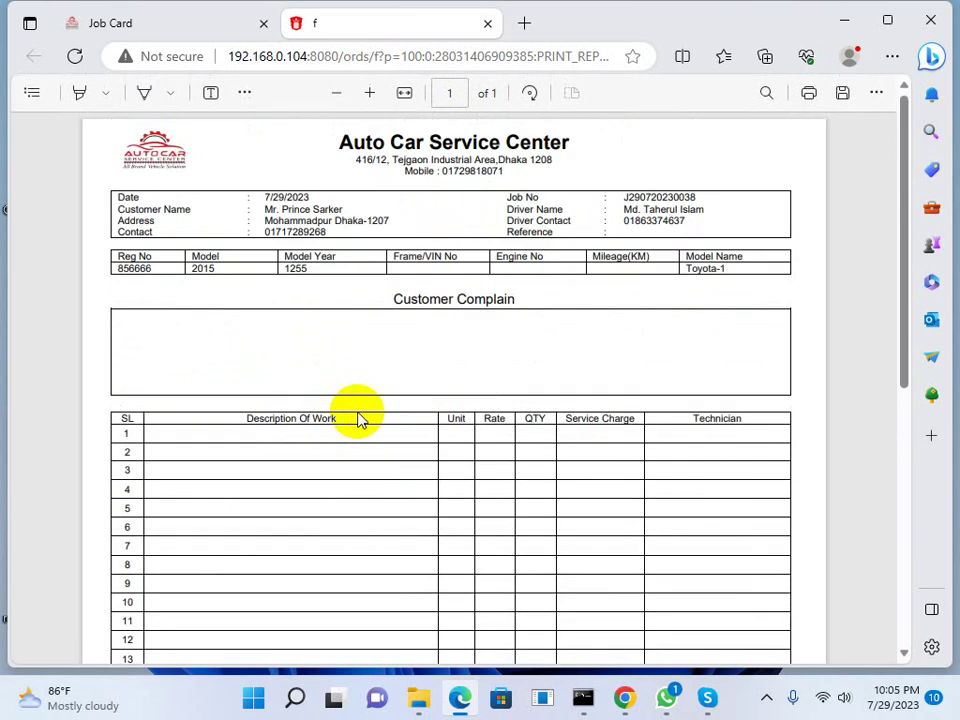
{"action": "scroll", "coordinate": [361, 421], "scroll_direction": "down", "scroll_amount": 2}
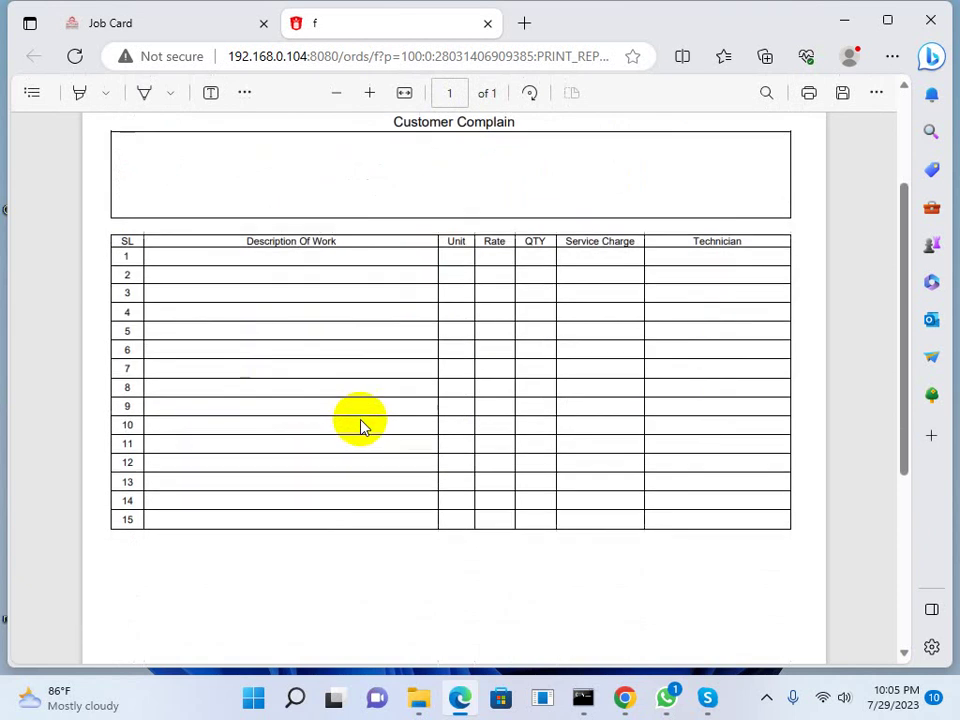
{"action": "scroll", "coordinate": [200, 460], "scroll_direction": "up", "scroll_amount": 2}
{"action": "scroll", "coordinate": [207, 478], "scroll_direction": "down", "scroll_amount": 3}
{"action": "scroll", "coordinate": [207, 480], "scroll_direction": "up", "scroll_amount": 3}
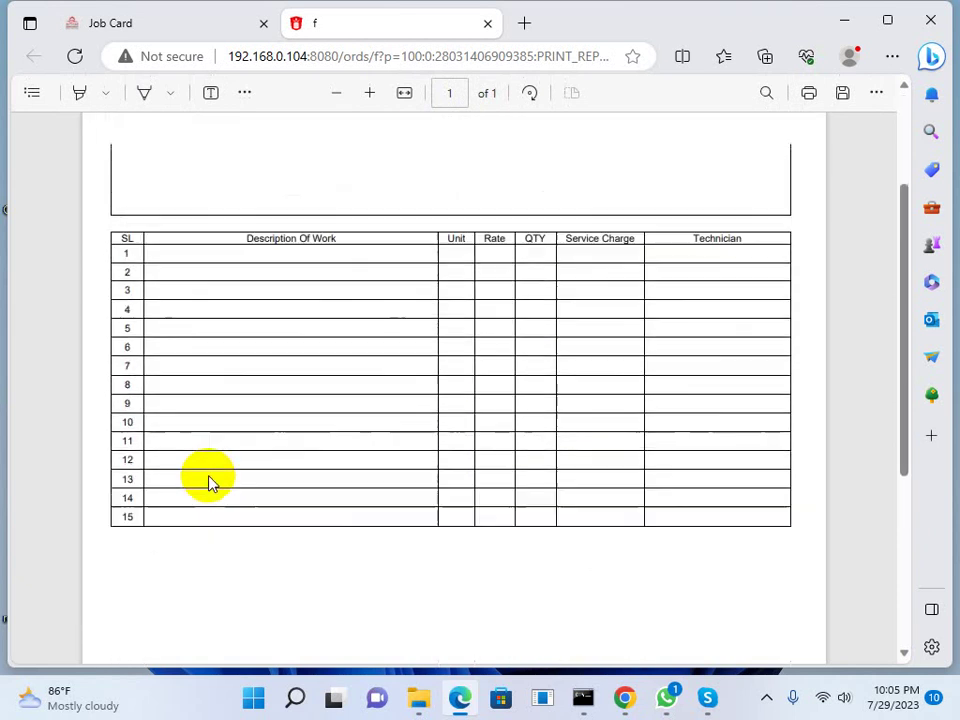
{"action": "left_click", "coordinate": [135, 30]}
{"action": "scroll", "coordinate": [174, 514], "scroll_direction": "down", "scroll_amount": 1}
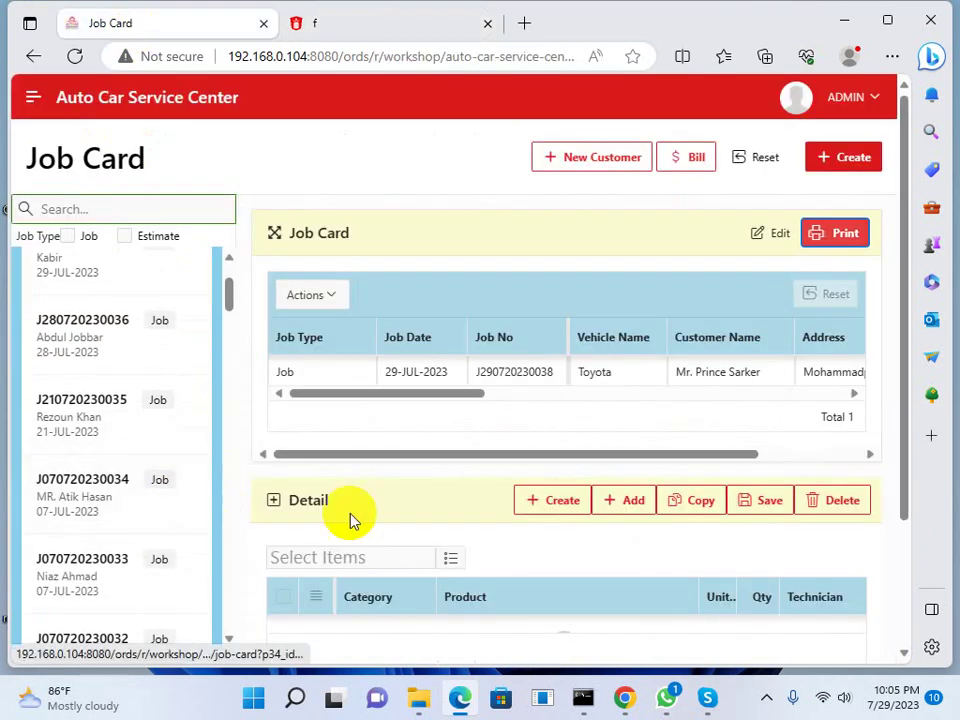
Add Head light, CLUTCH MASTER CYLINDER, Brake Pad, AC servicing and CLUTCH MASTER CYLINDER CHANGE as detail items
{"action": "scroll", "coordinate": [354, 519], "scroll_direction": "down", "scroll_amount": 1}
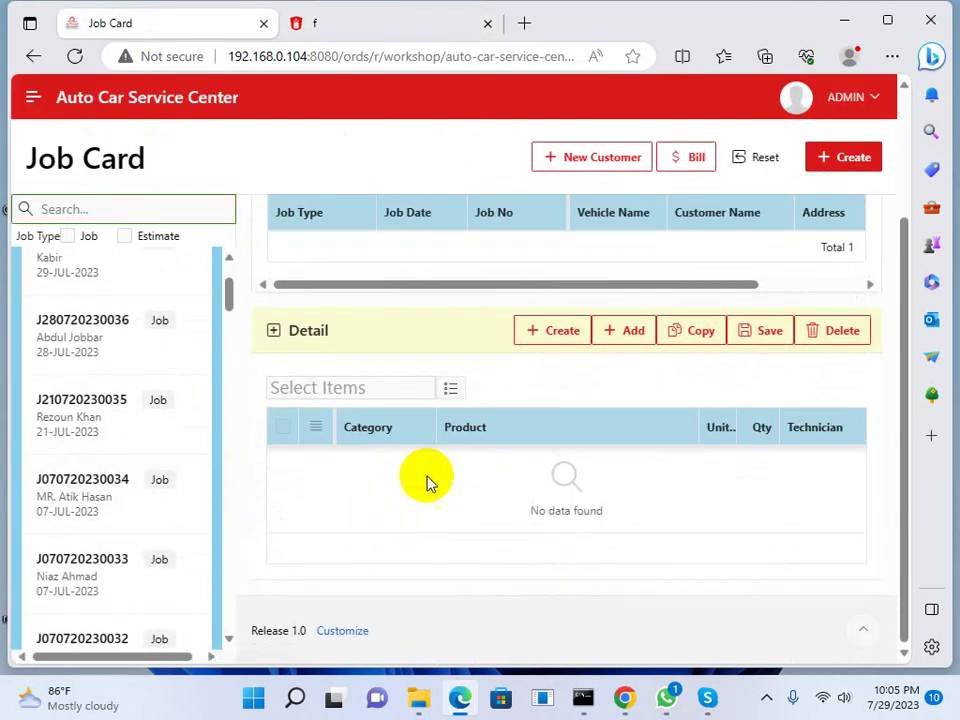
{"action": "left_click", "coordinate": [451, 389]}
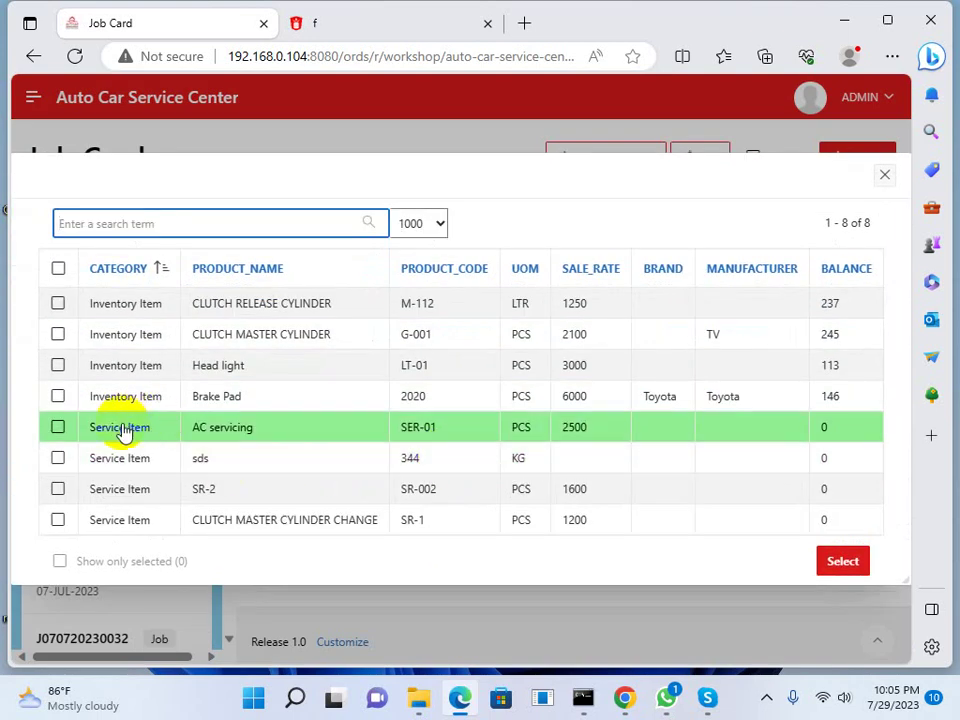
{"action": "left_click", "coordinate": [116, 370]}
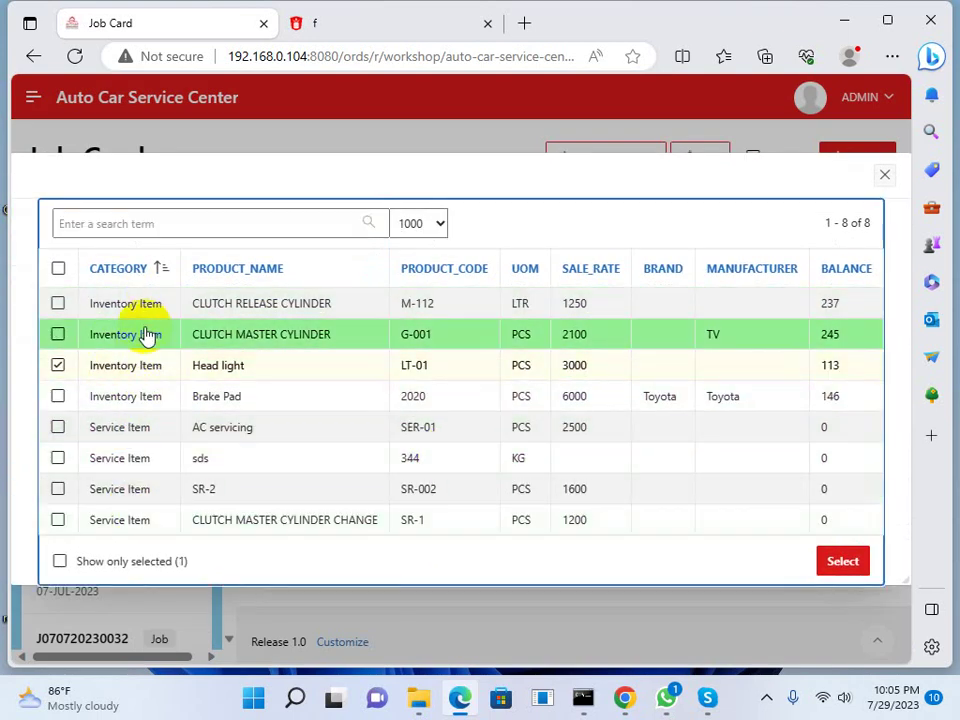
{"action": "left_click", "coordinate": [145, 334]}
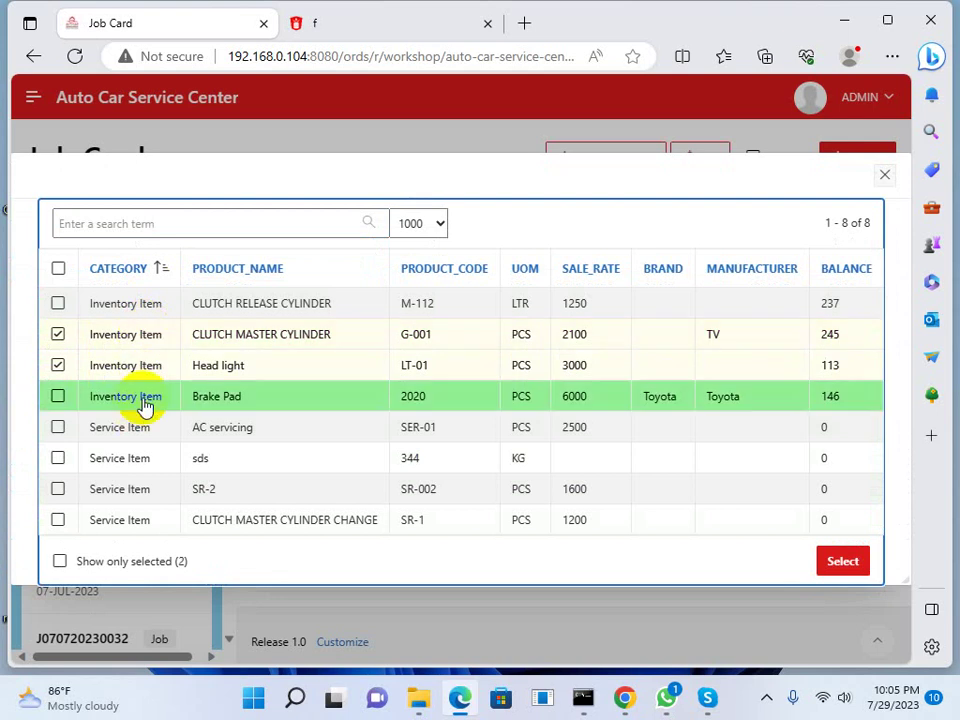
{"action": "left_click", "coordinate": [142, 397]}
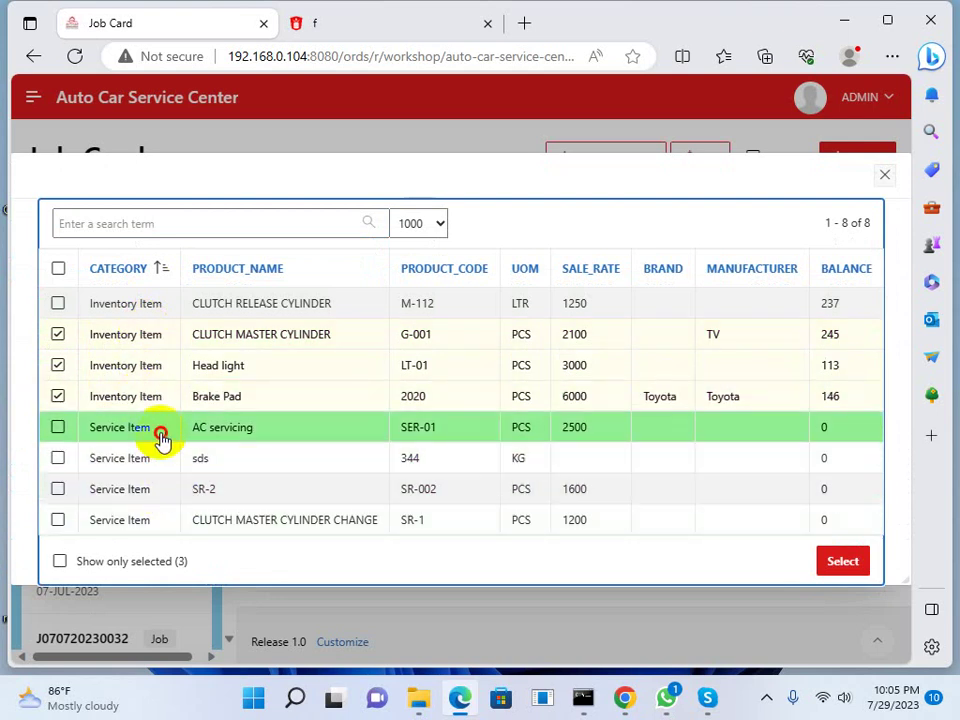
{"action": "left_click", "coordinate": [158, 430]}
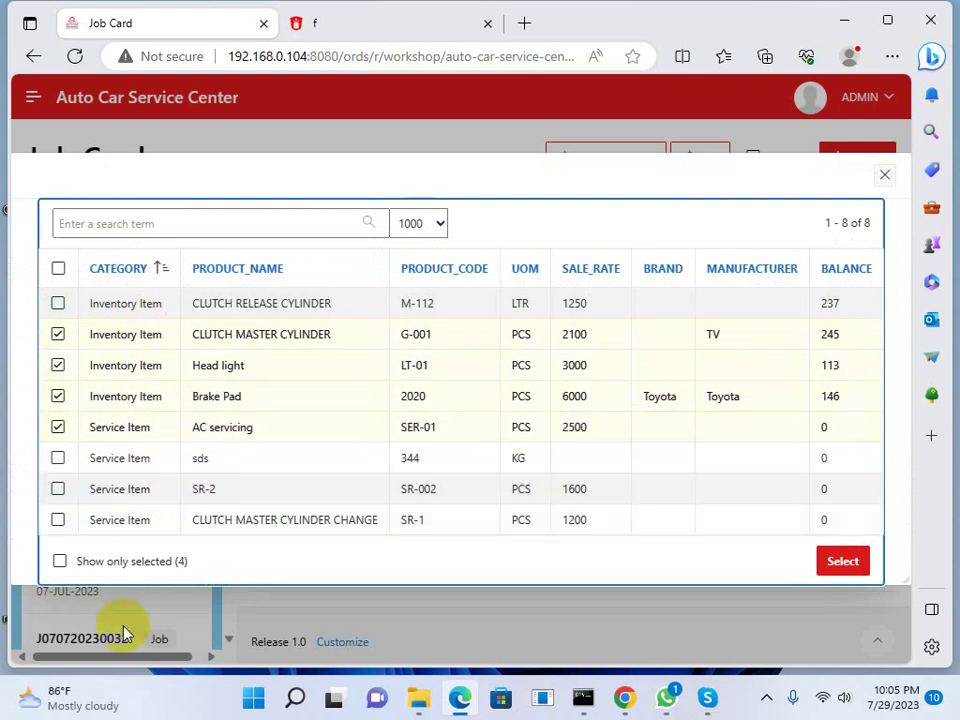
{"action": "left_click", "coordinate": [136, 521]}
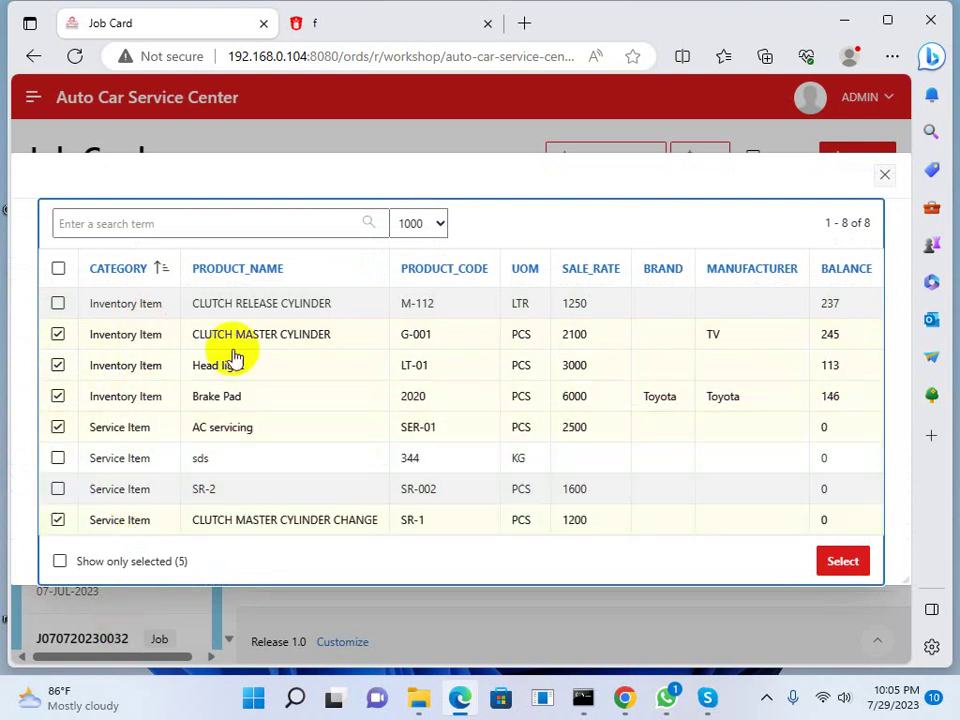
{"action": "left_click", "coordinate": [843, 563]}
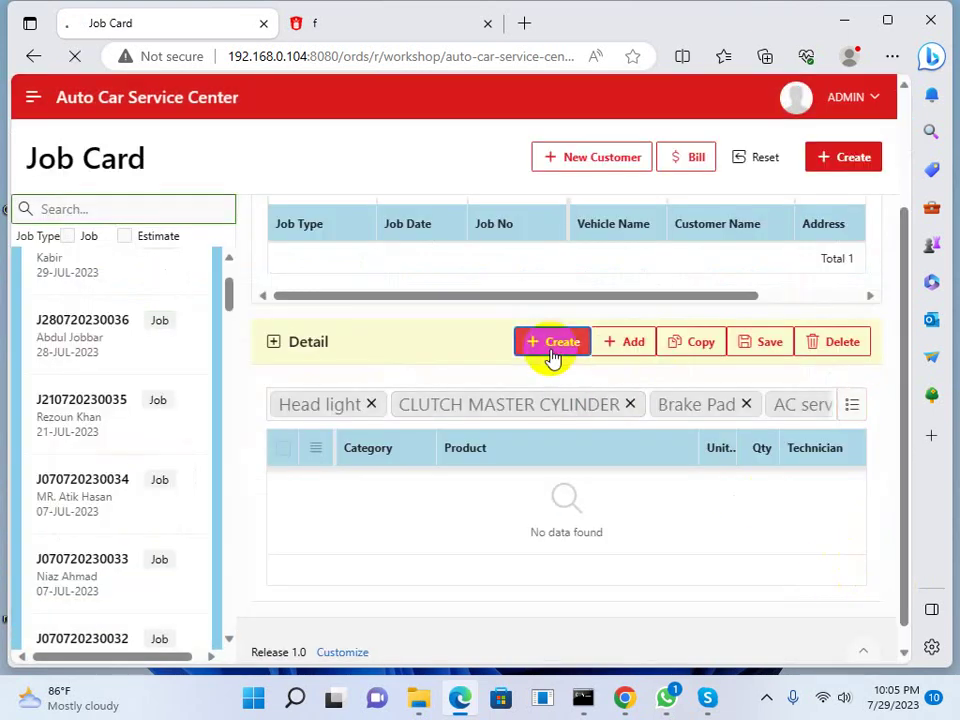
Assign the technician to the CLUTCH MASTER CYLINDER CHANGE and AC servicing rows
{"action": "scroll", "coordinate": [536, 422], "scroll_direction": "down", "scroll_amount": 3}
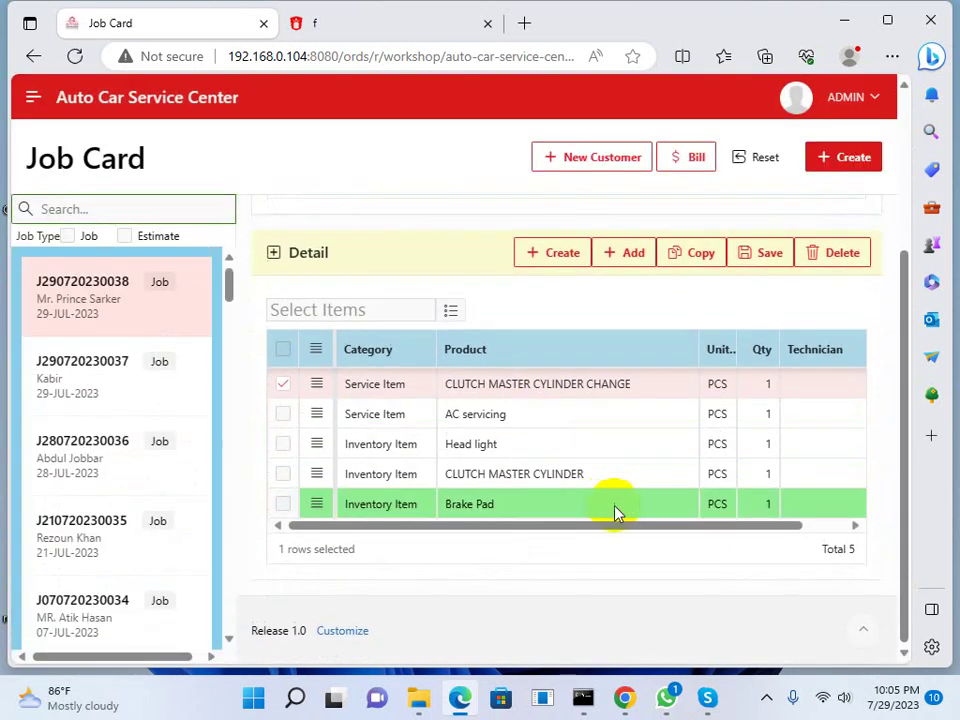
{"action": "left_click_drag", "start_coordinate": [609, 527], "coordinate": [445, 527]}
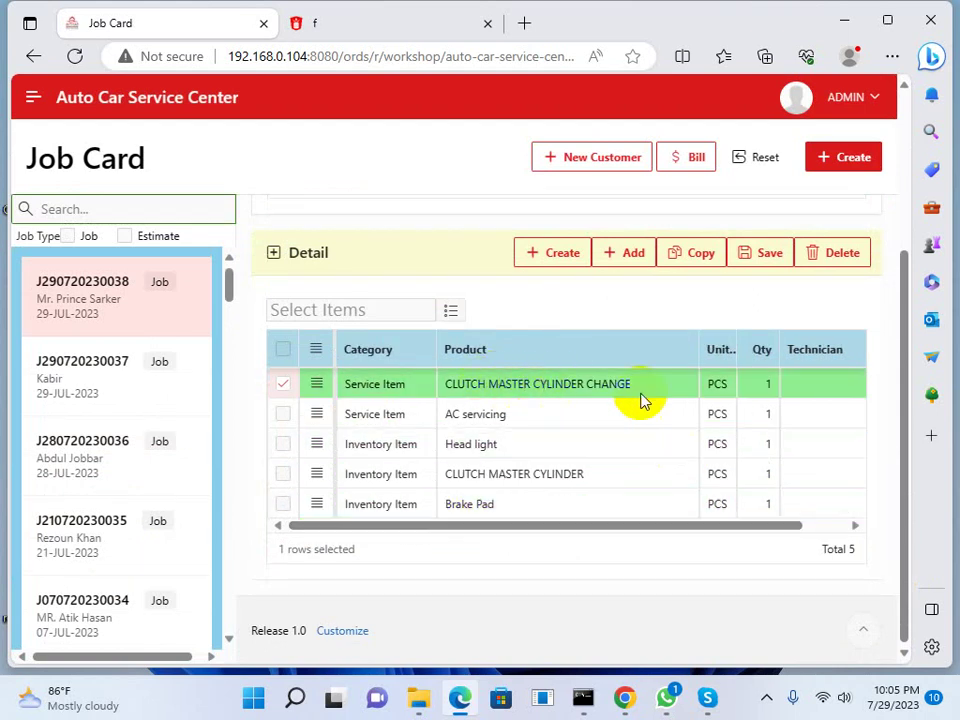
{"action": "left_click_drag", "start_coordinate": [739, 534], "coordinate": [825, 523]}
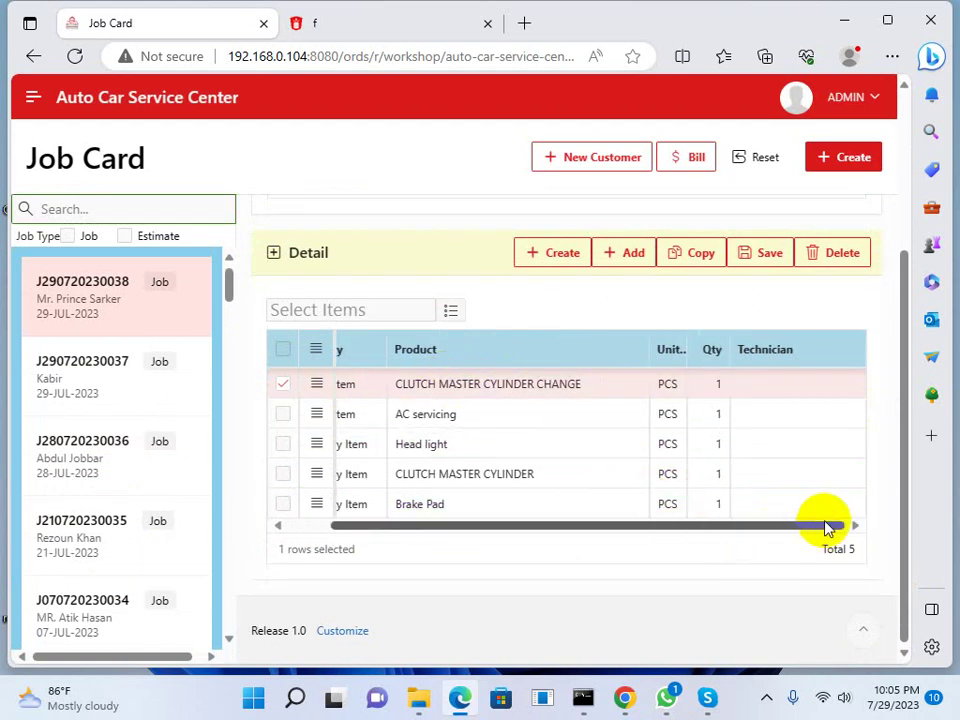
{"action": "left_click", "coordinate": [831, 383]}
{"action": "left_click", "coordinate": [561, 184]}
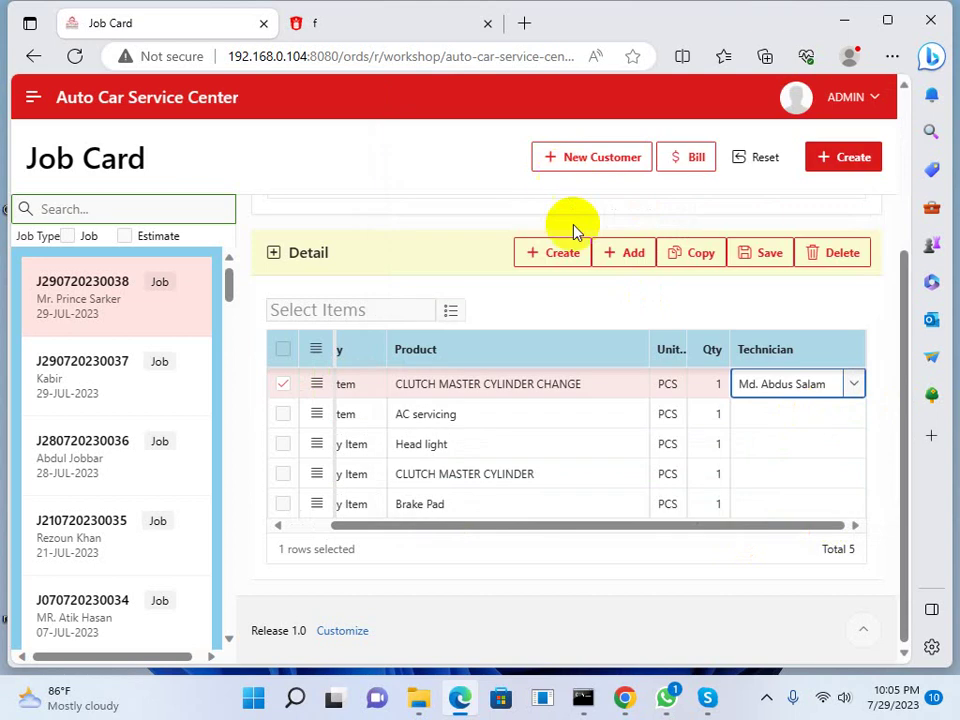
{"action": "left_click_drag", "start_coordinate": [660, 527], "coordinate": [611, 542]}
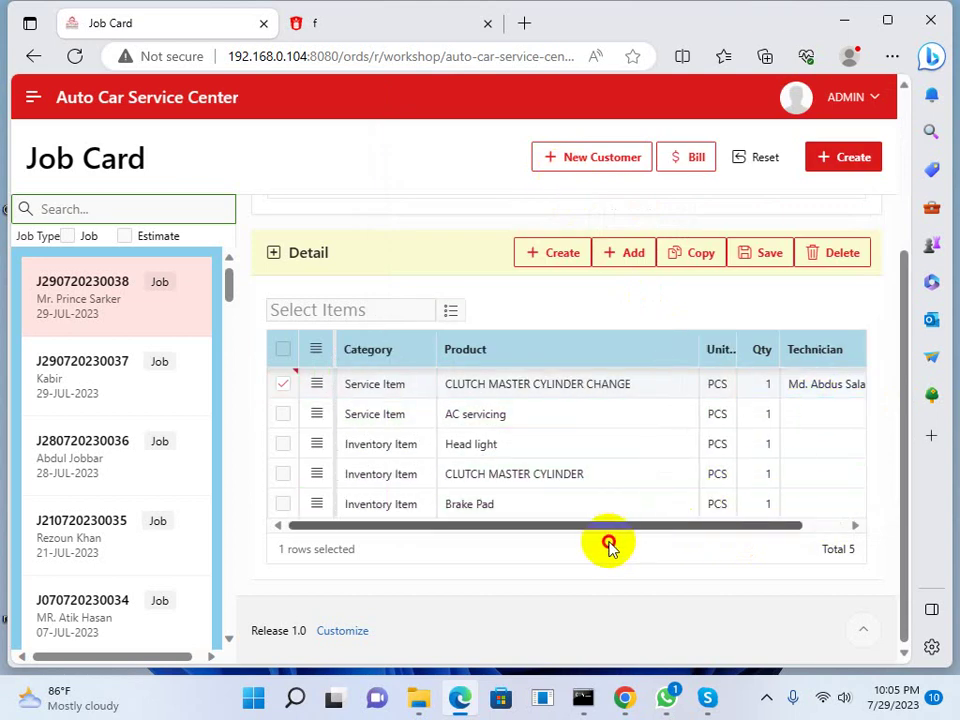
{"action": "left_click", "coordinate": [825, 416]}
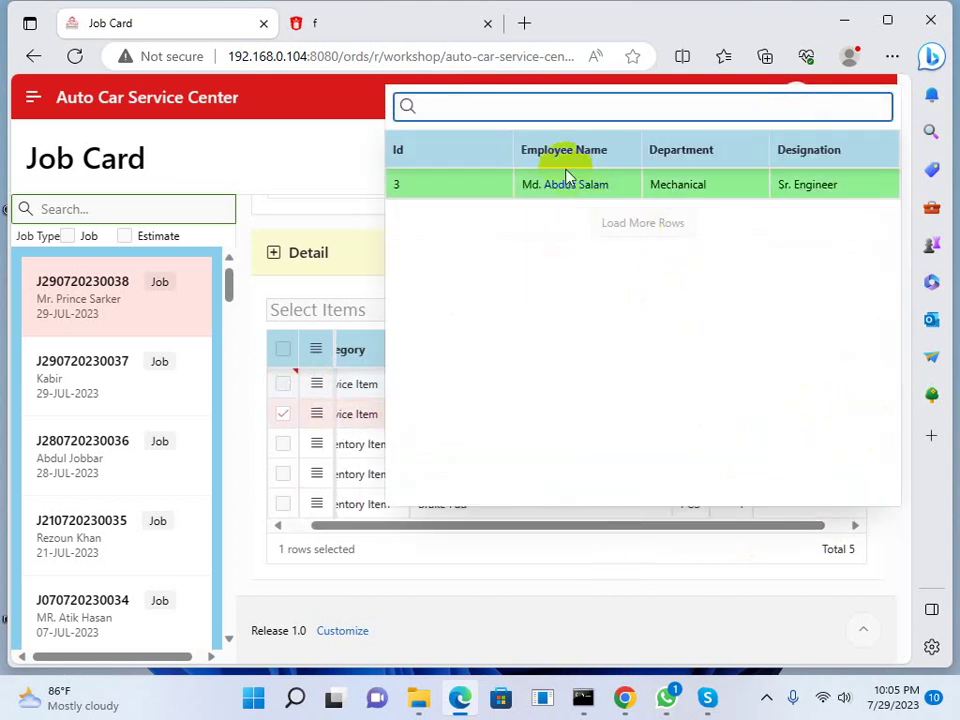
{"action": "left_click", "coordinate": [563, 185]}
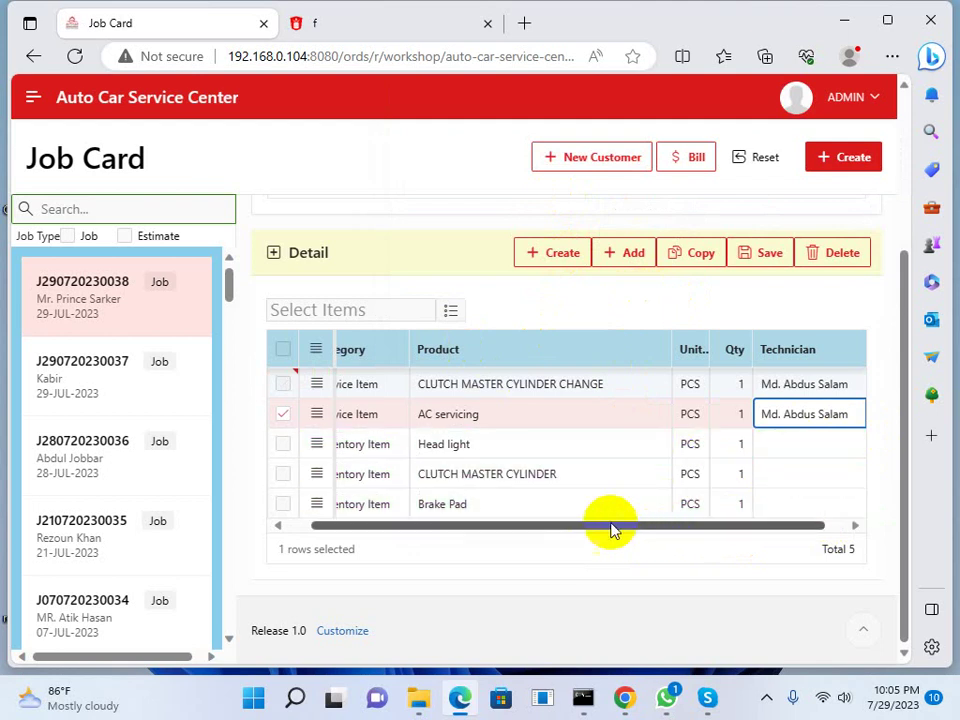
Set the Brake Pad quantity to 2 and save the detail changes
{"action": "left_click", "coordinate": [740, 504]}
{"action": "type", "text": "2"}
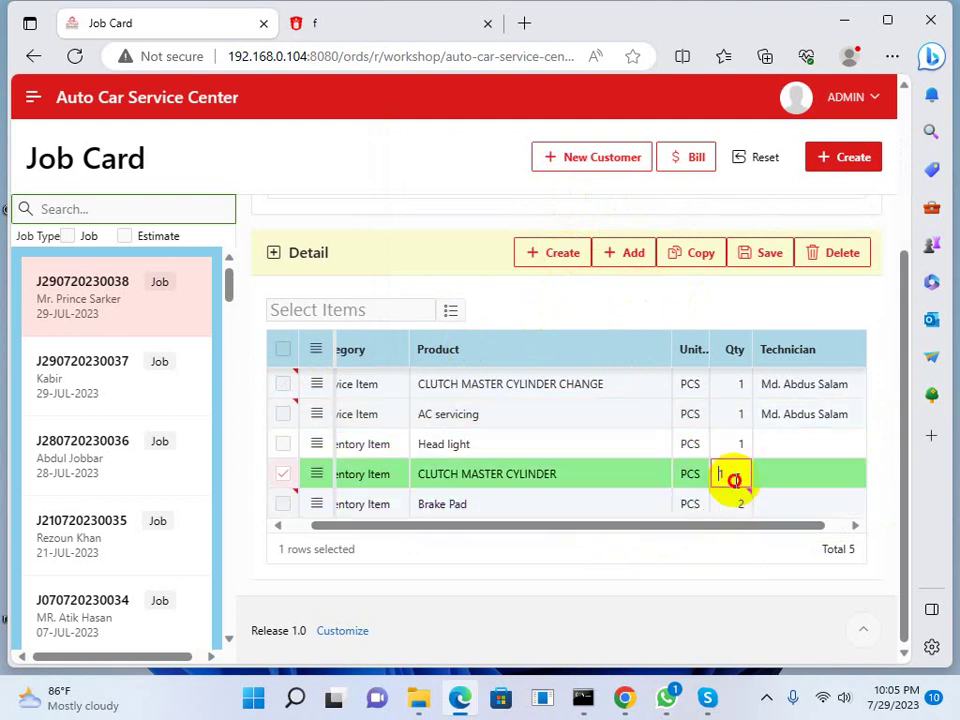
{"action": "type", "text": "2"}
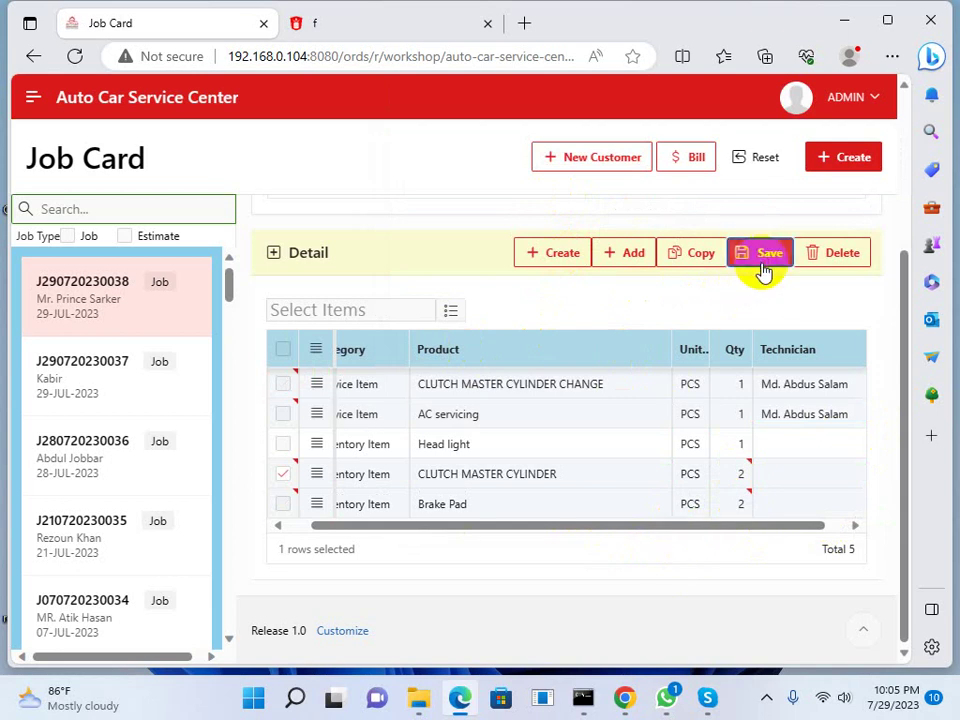
{"action": "left_click", "coordinate": [763, 262]}
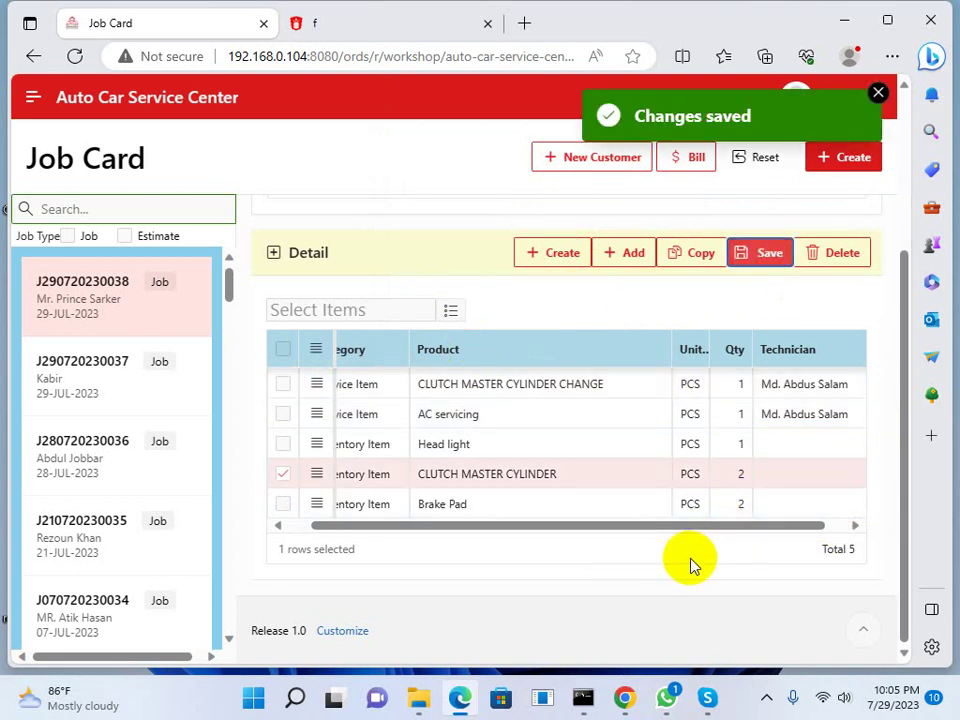
{"action": "left_click", "coordinate": [878, 94]}
{"action": "scroll", "coordinate": [895, 229], "scroll_direction": "up", "scroll_amount": 5}
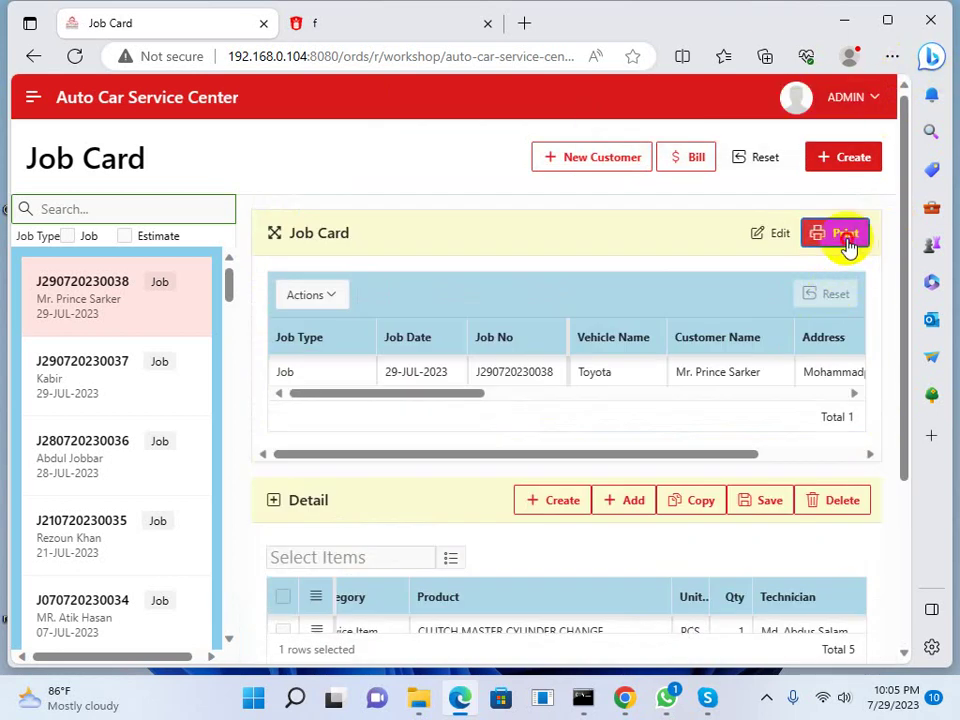
Reprint the job card and check its five items and charges before returning to Job Card
{"action": "left_click", "coordinate": [846, 240]}
{"action": "scroll", "coordinate": [537, 385], "scroll_direction": "down", "scroll_amount": 2}
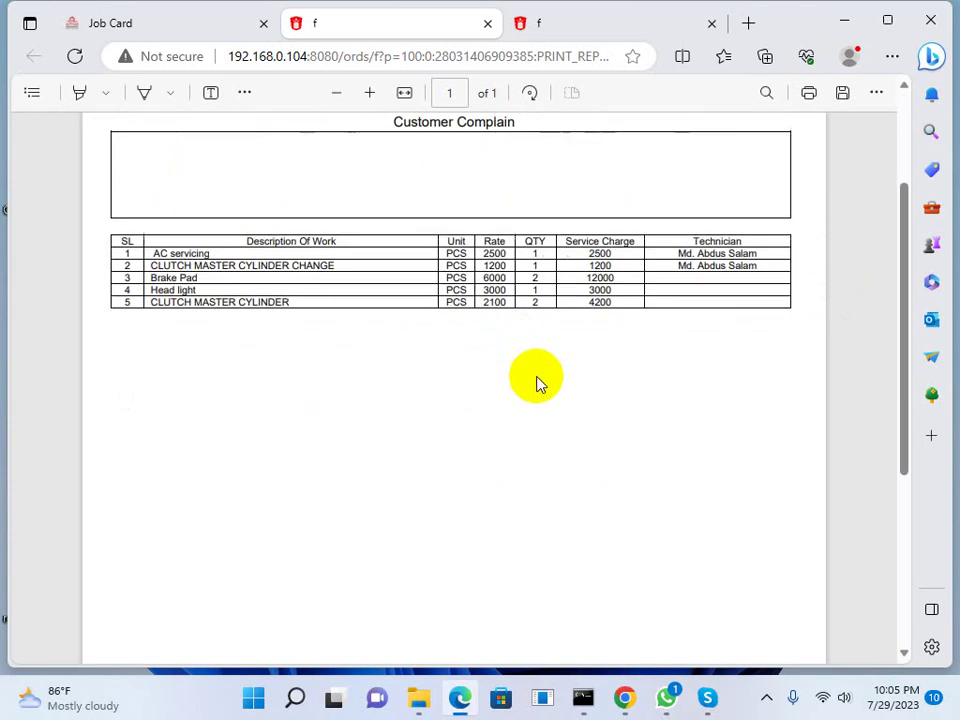
{"action": "scroll", "coordinate": [552, 381], "scroll_direction": "up", "scroll_amount": 2}
{"action": "scroll", "coordinate": [557, 385], "scroll_direction": "down", "scroll_amount": 4}
{"action": "scroll", "coordinate": [557, 384], "scroll_direction": "down", "scroll_amount": 2}
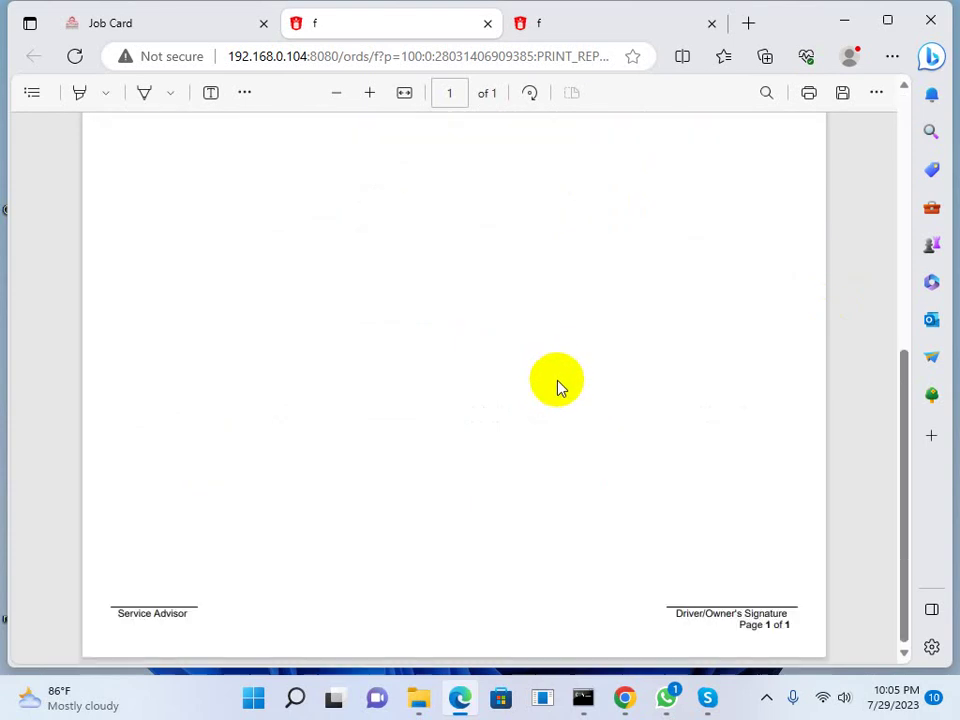
{"action": "scroll", "coordinate": [557, 386], "scroll_direction": "up", "scroll_amount": 5}
{"action": "scroll", "coordinate": [557, 392], "scroll_direction": "down", "scroll_amount": 1, "text": "ctrl"}
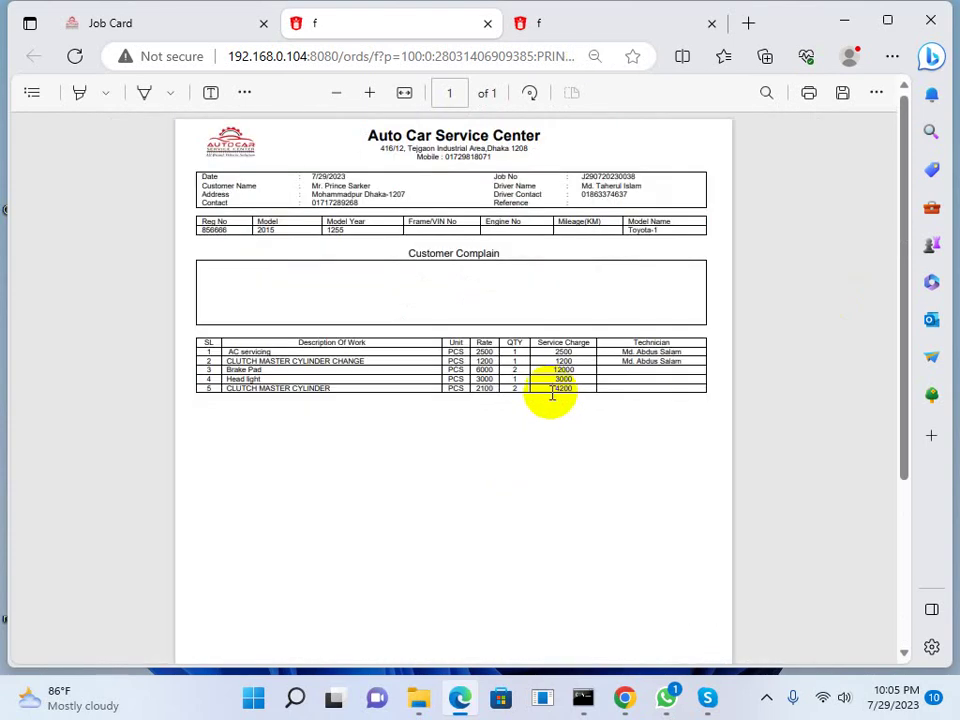
{"action": "scroll", "coordinate": [533, 385], "scroll_direction": "up", "scroll_amount": 1, "text": "ctrl"}
{"action": "scroll", "coordinate": [546, 381], "scroll_direction": "up", "scroll_amount": 2}
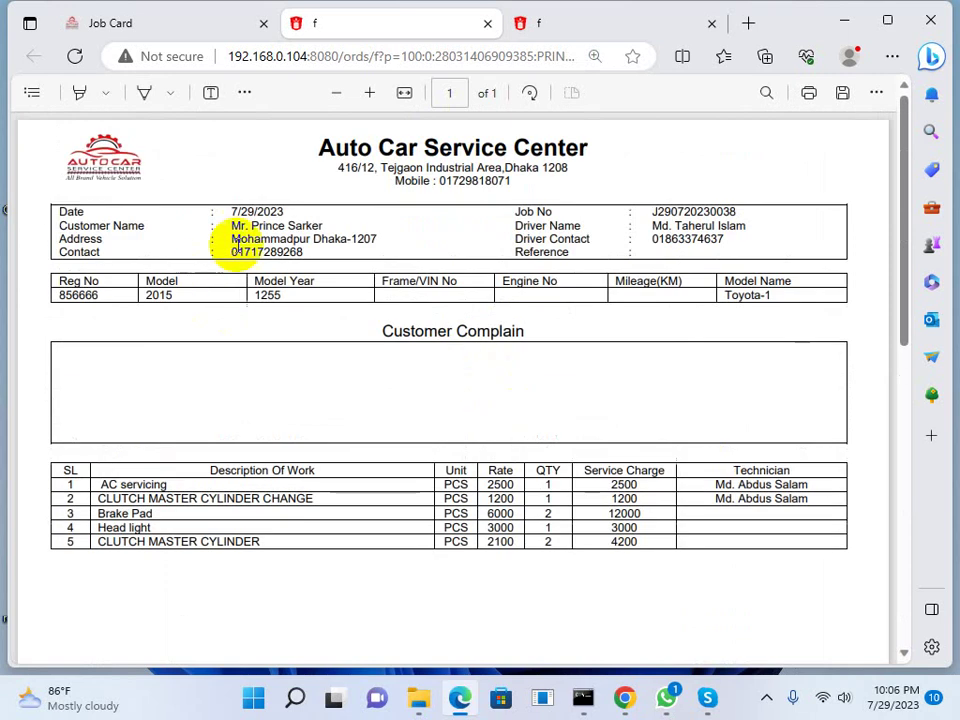
{"action": "left_click_drag", "start_coordinate": [232, 240], "coordinate": [300, 240]}
{"action": "left_click", "coordinate": [490, 268]}
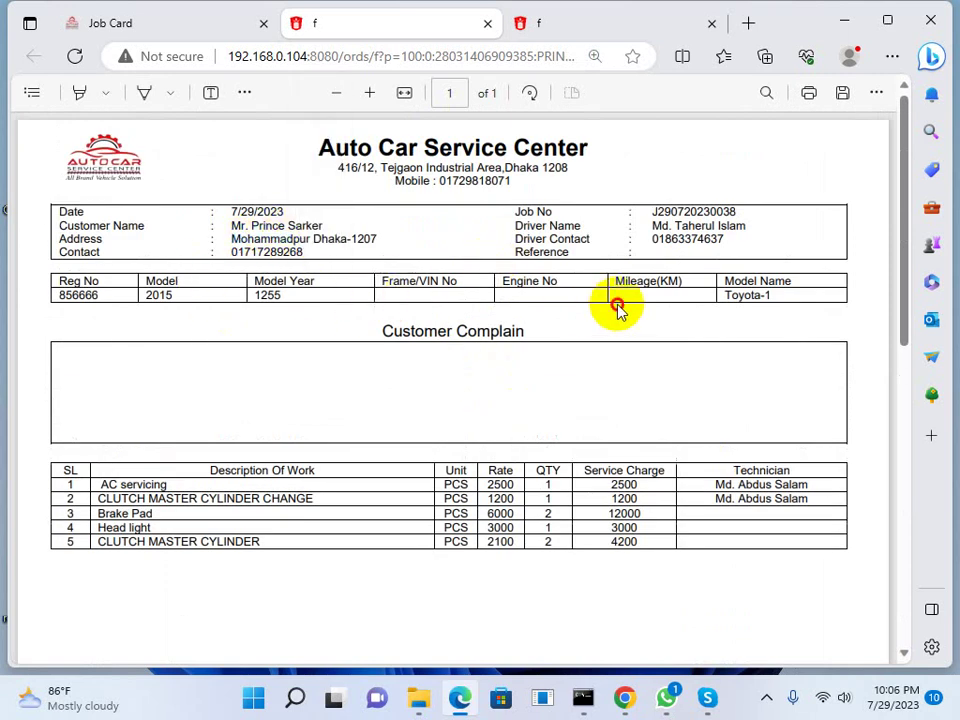
{"action": "scroll", "coordinate": [476, 491], "scroll_direction": "down", "scroll_amount": 5}
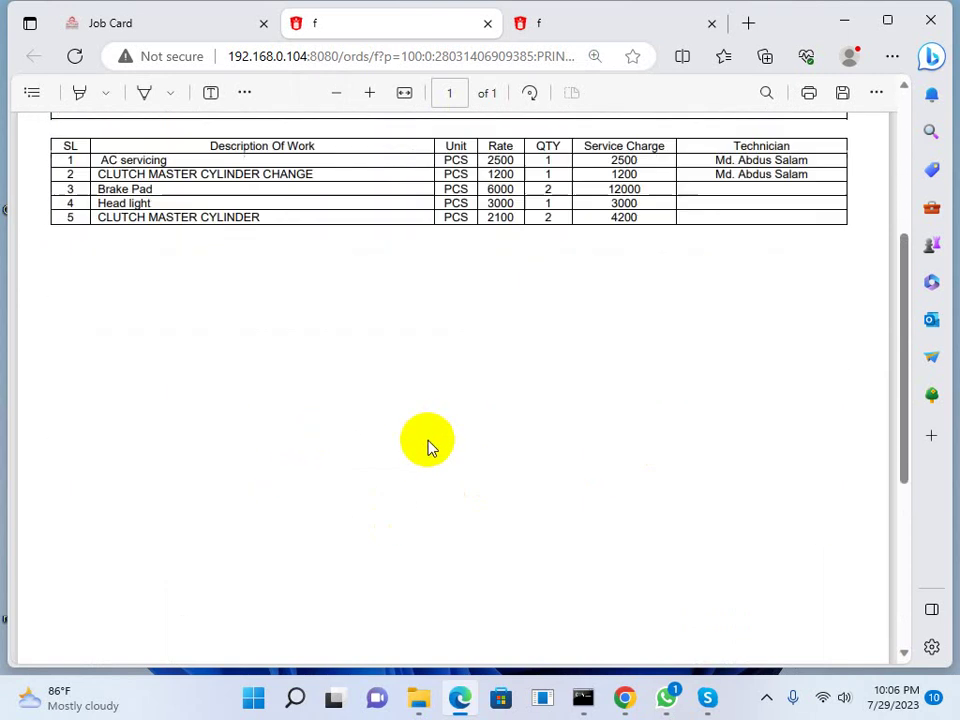
{"action": "scroll", "coordinate": [567, 415], "scroll_direction": "up", "scroll_amount": 3}
{"action": "scroll", "coordinate": [557, 424], "scroll_direction": "down", "scroll_amount": 3}
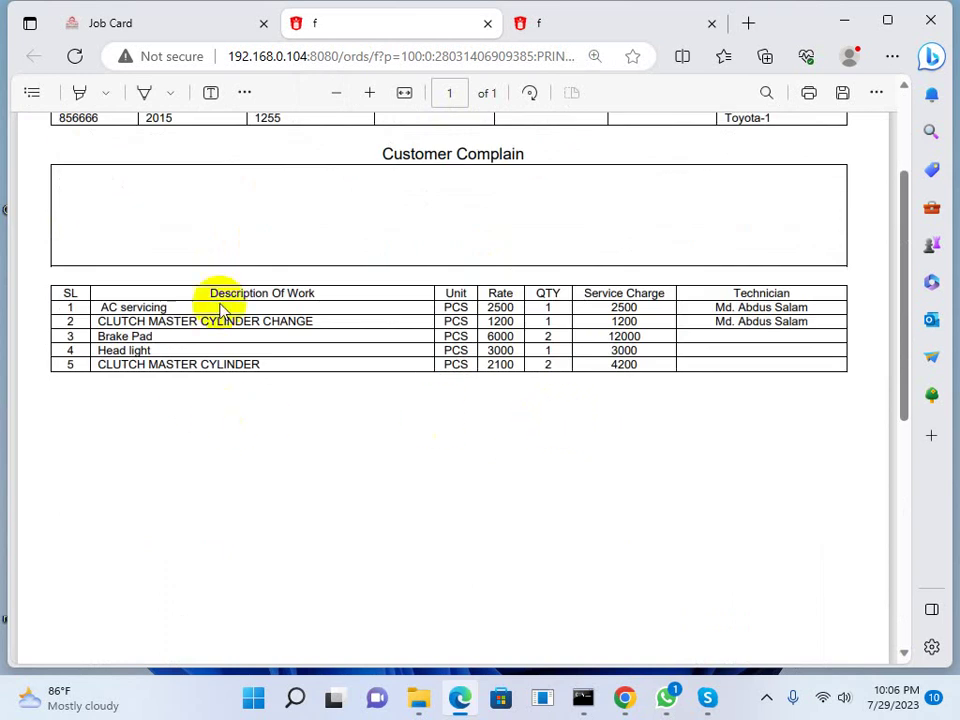
{"action": "left_click", "coordinate": [193, 20]}
{"action": "scroll", "coordinate": [497, 439], "scroll_direction": "down", "scroll_amount": 3}
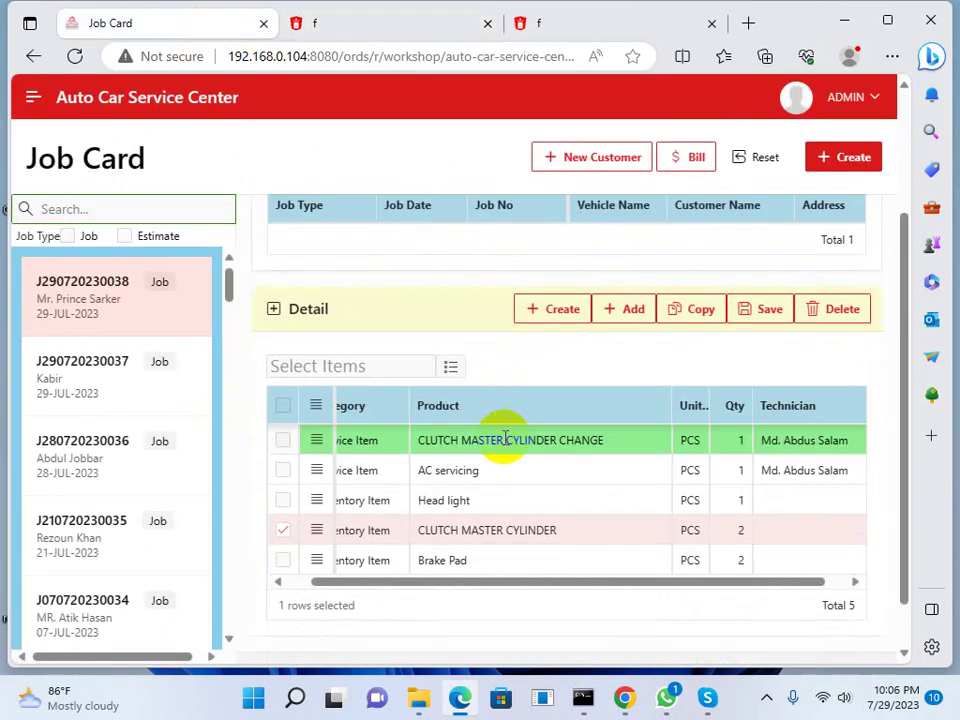
{"action": "left_click", "coordinate": [397, 585]}
{"action": "left_click_drag", "start_coordinate": [397, 585], "coordinate": [354, 561]}
{"action": "left_click", "coordinate": [390, 443]}
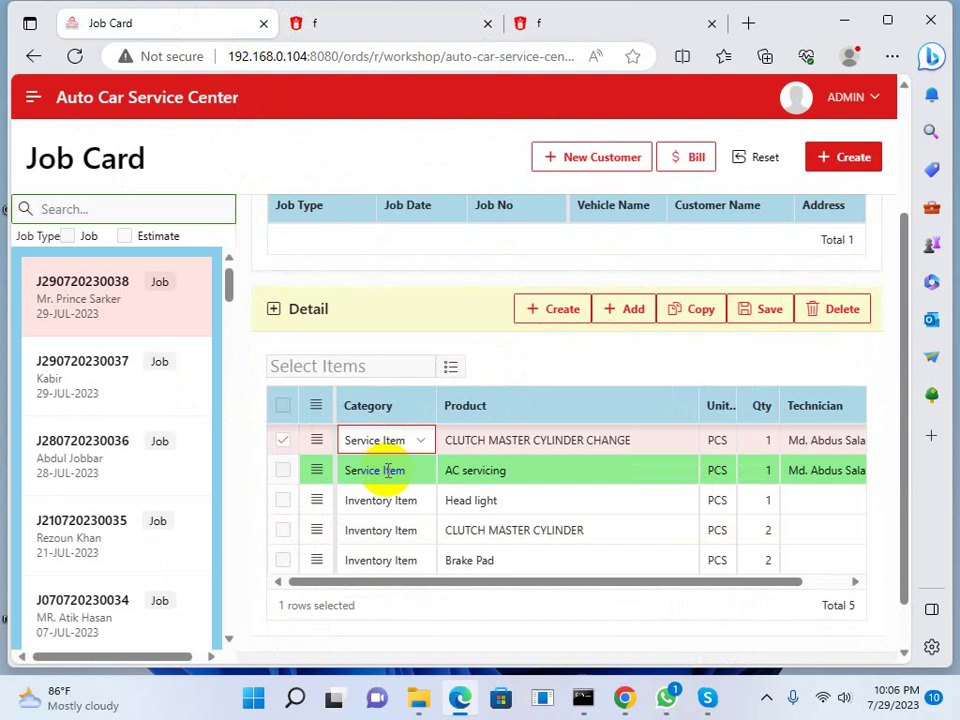
{"action": "left_click", "coordinate": [390, 475]}
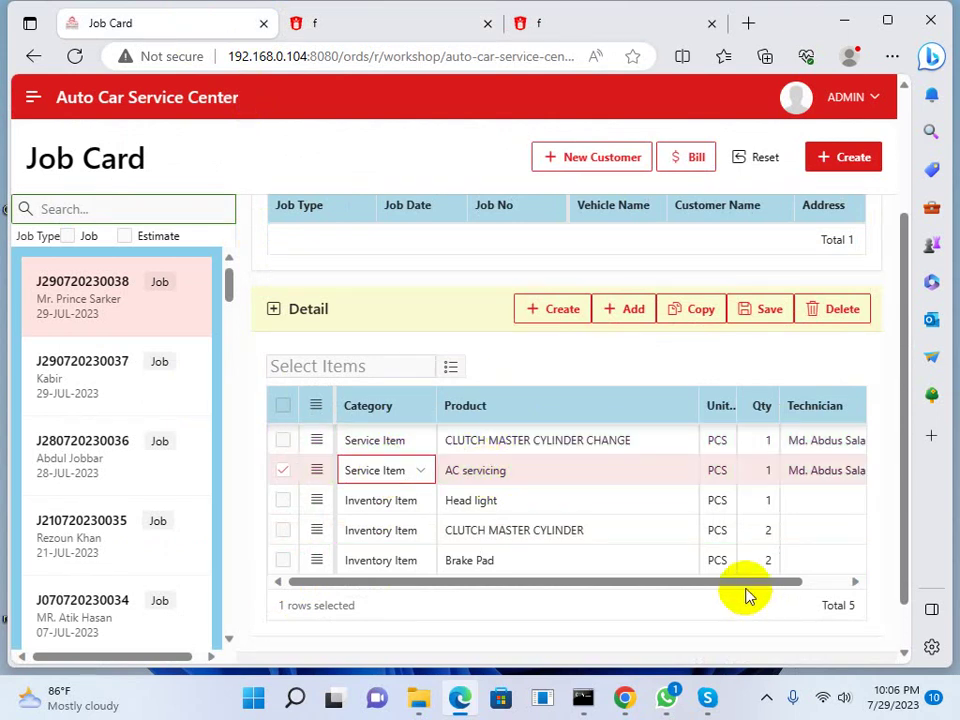
{"action": "left_click_drag", "start_coordinate": [745, 584], "coordinate": [805, 584]}
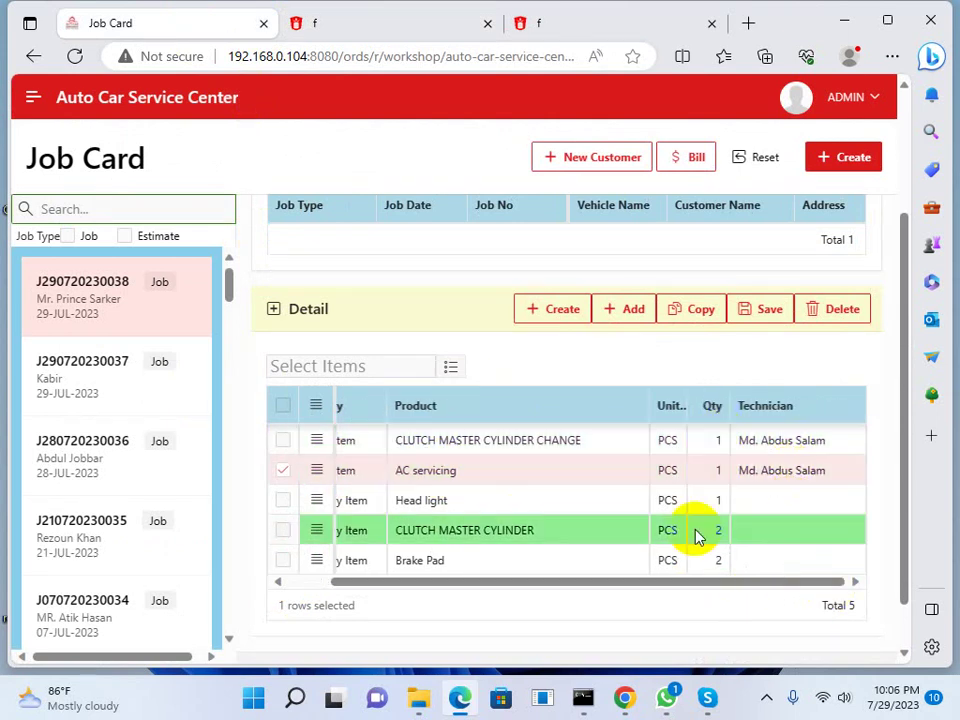
{"action": "left_click_drag", "start_coordinate": [606, 588], "coordinate": [431, 610]}
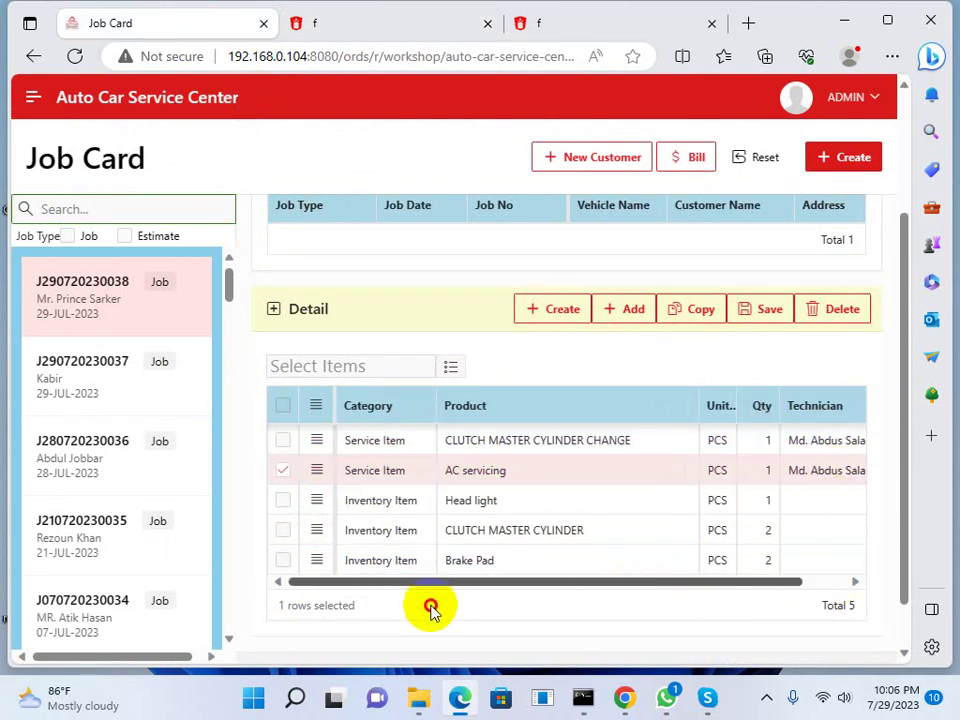
{"action": "left_click", "coordinate": [475, 503]}
{"action": "left_click", "coordinate": [429, 589]}
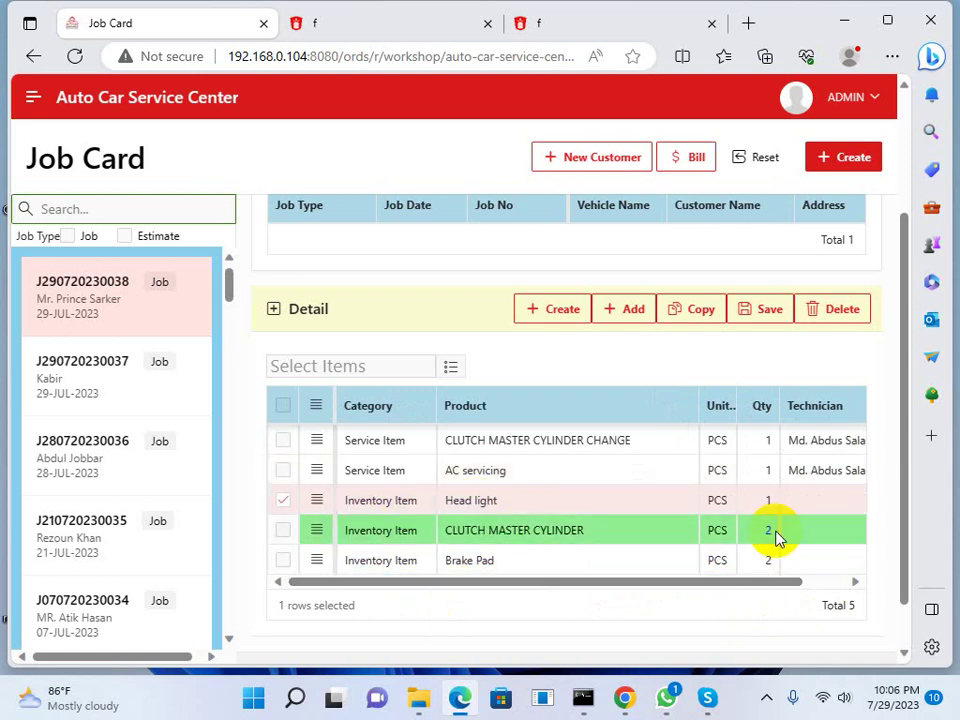
{"action": "scroll", "coordinate": [377, 561], "scroll_direction": "down", "scroll_amount": 2}
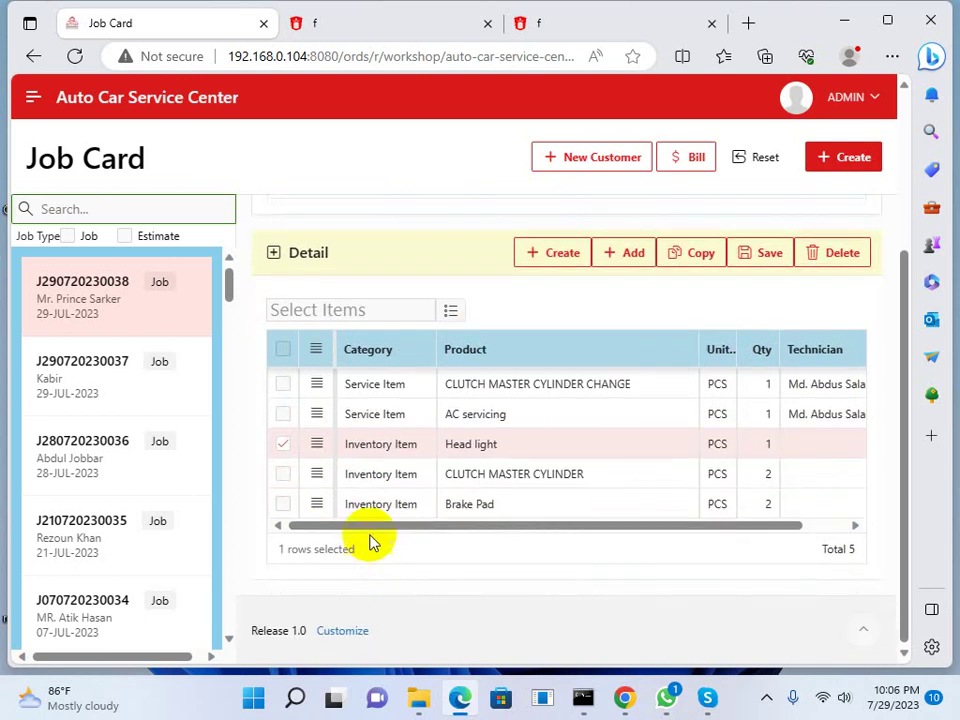
{"action": "scroll", "coordinate": [418, 536], "scroll_direction": "up", "scroll_amount": 3}
{"action": "scroll", "coordinate": [350, 515], "scroll_direction": "down", "scroll_amount": 1}
{"action": "scroll", "coordinate": [350, 515], "scroll_direction": "down", "scroll_amount": 1}
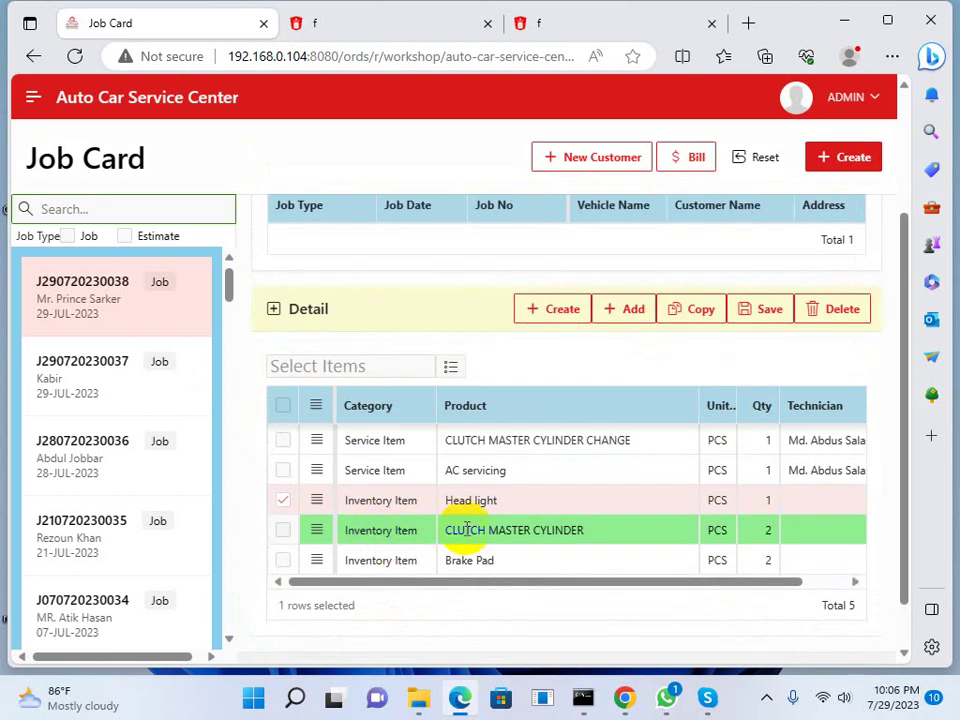
{"action": "left_click", "coordinate": [407, 302]}
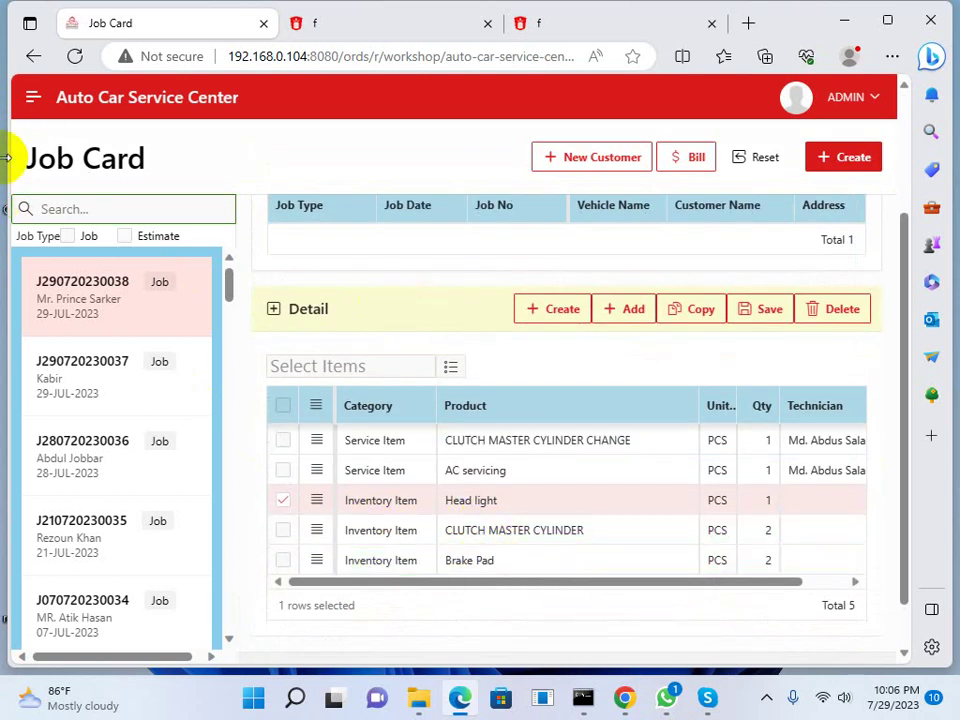
Open Issue Items for the Toyota job card and review its three parts
{"action": "left_click", "coordinate": [33, 98]}
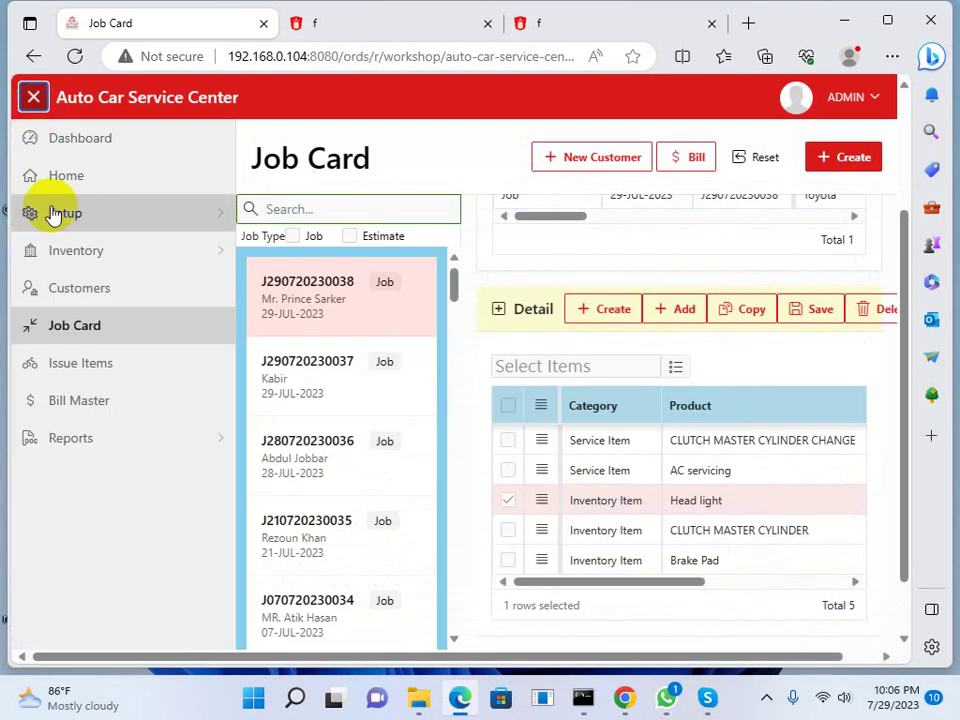
{"action": "left_click", "coordinate": [64, 366]}
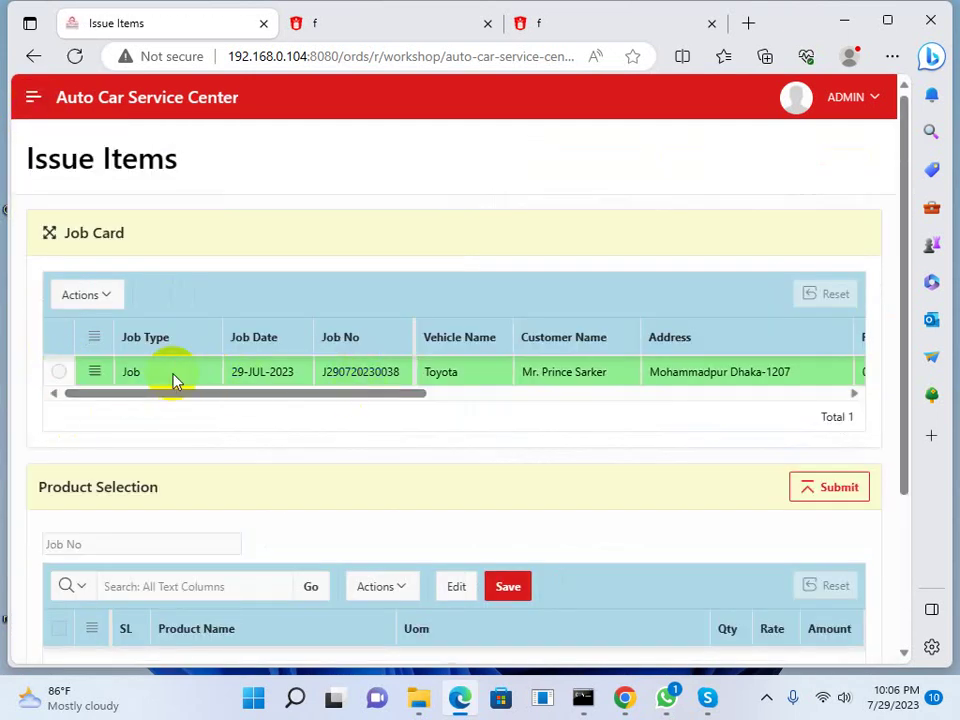
{"action": "left_click", "coordinate": [173, 380]}
{"action": "scroll", "coordinate": [182, 405], "scroll_direction": "down", "scroll_amount": 2}
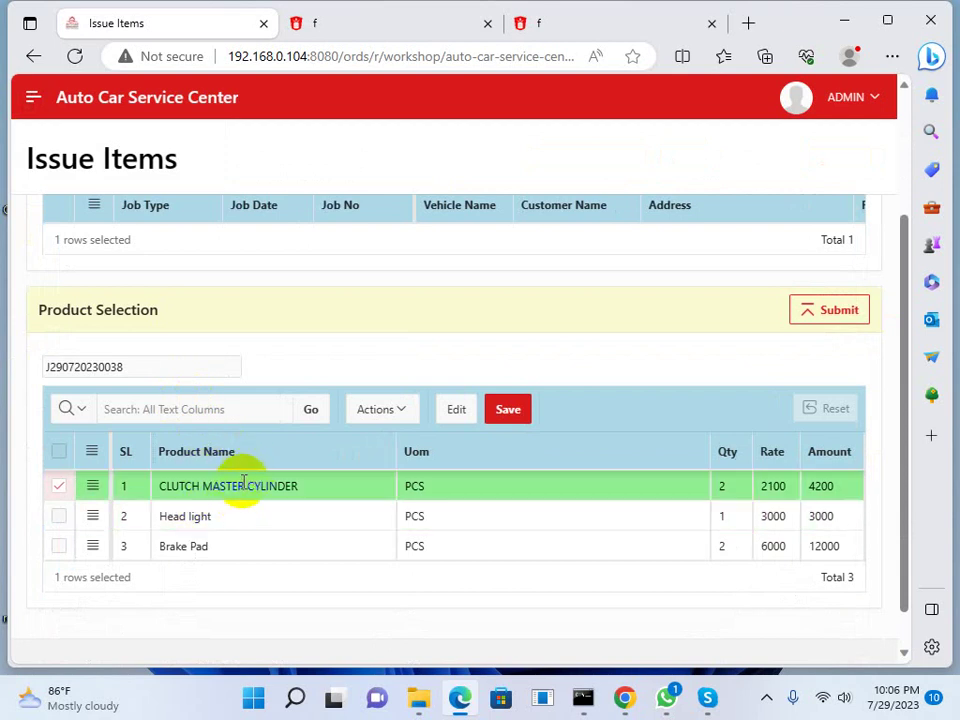
{"action": "scroll", "coordinate": [243, 482], "scroll_direction": "down", "scroll_amount": 1}
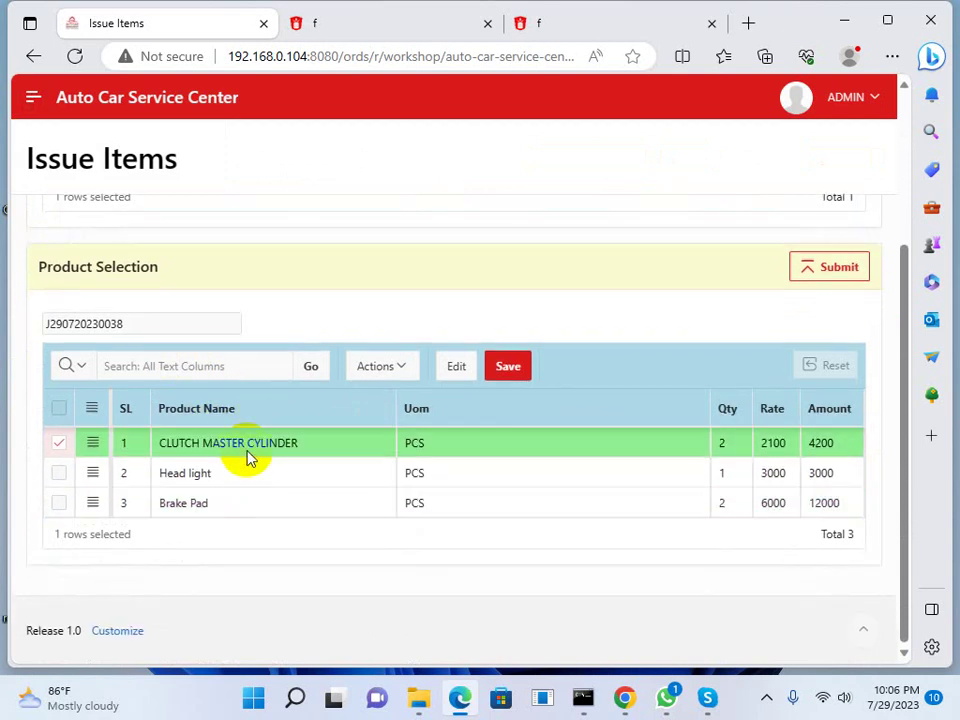
Open the Stock Report from Reports in a new tab
{"action": "left_click", "coordinate": [33, 98]}
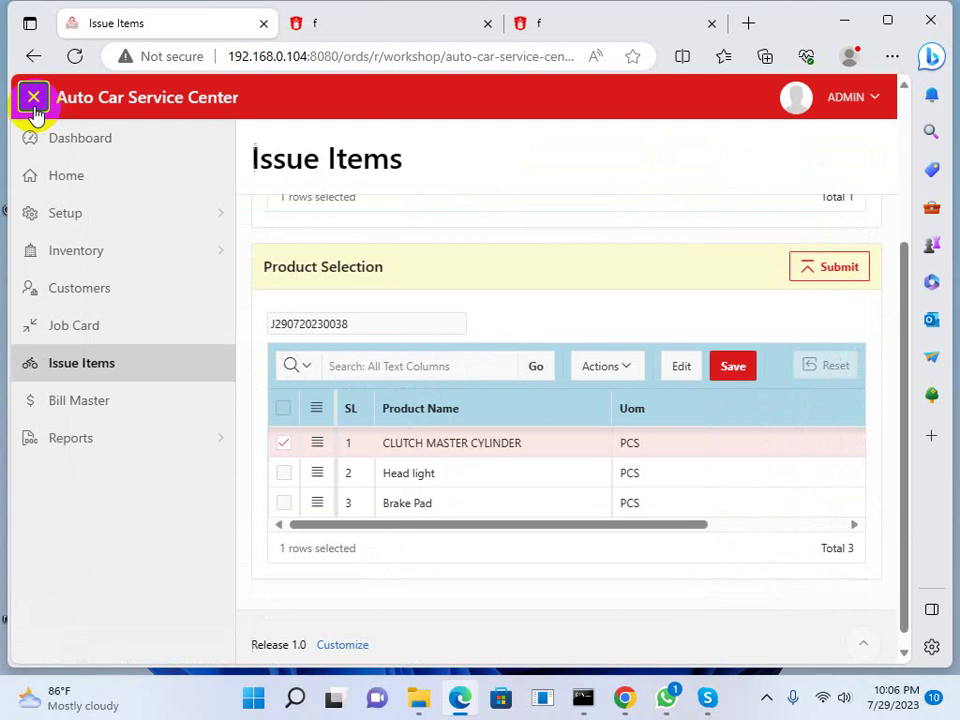
{"action": "left_click", "coordinate": [220, 444]}
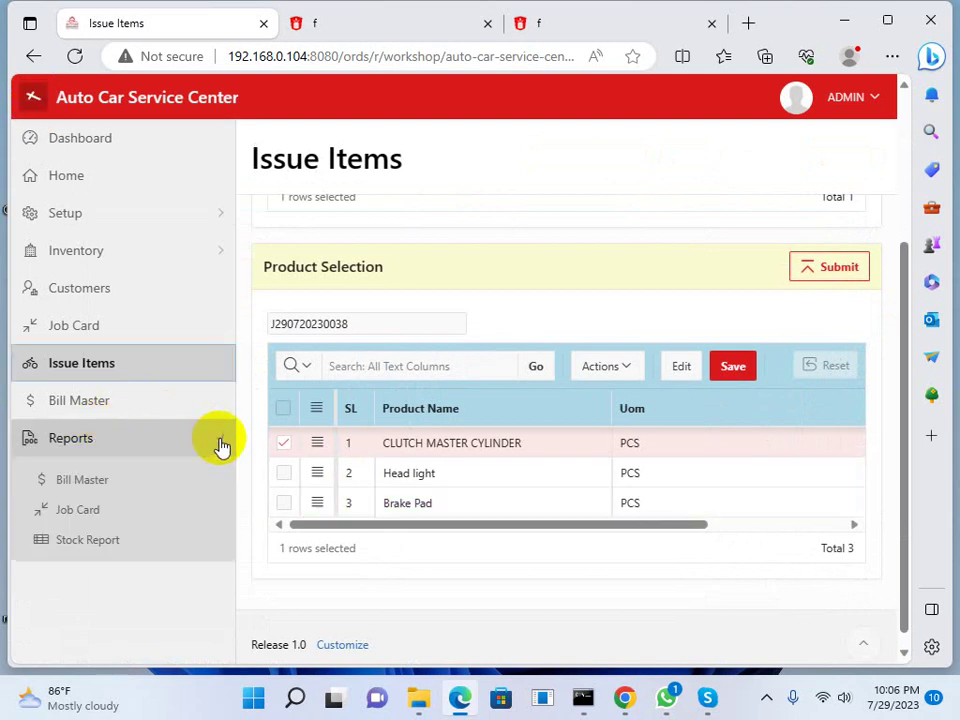
{"action": "middle_click", "coordinate": [86, 539]}
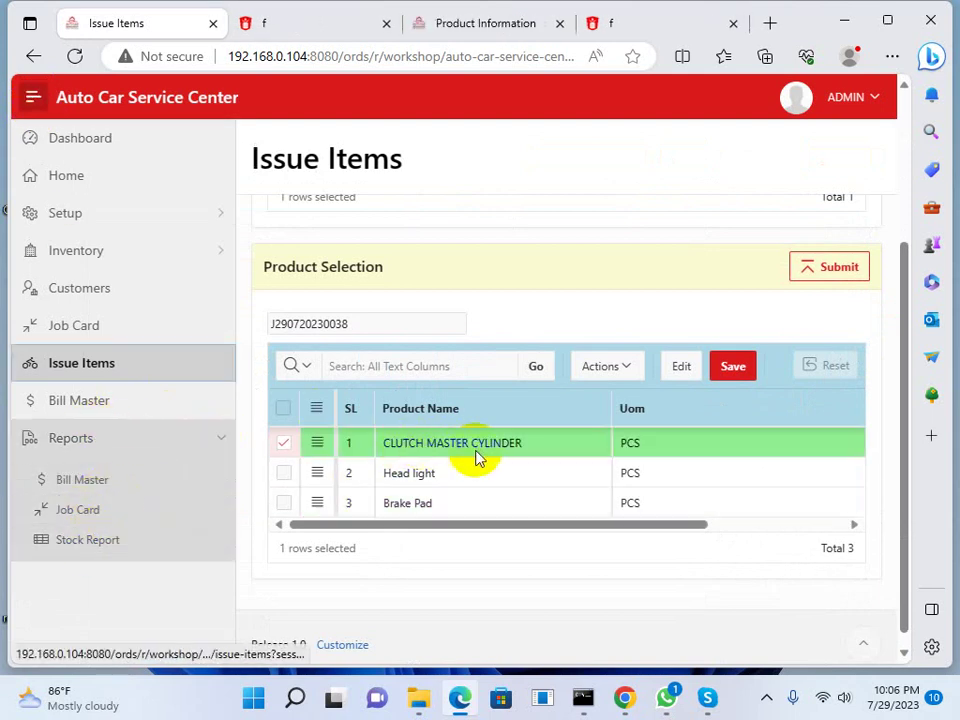
{"action": "left_click_drag", "start_coordinate": [611, 524], "coordinate": [806, 540]}
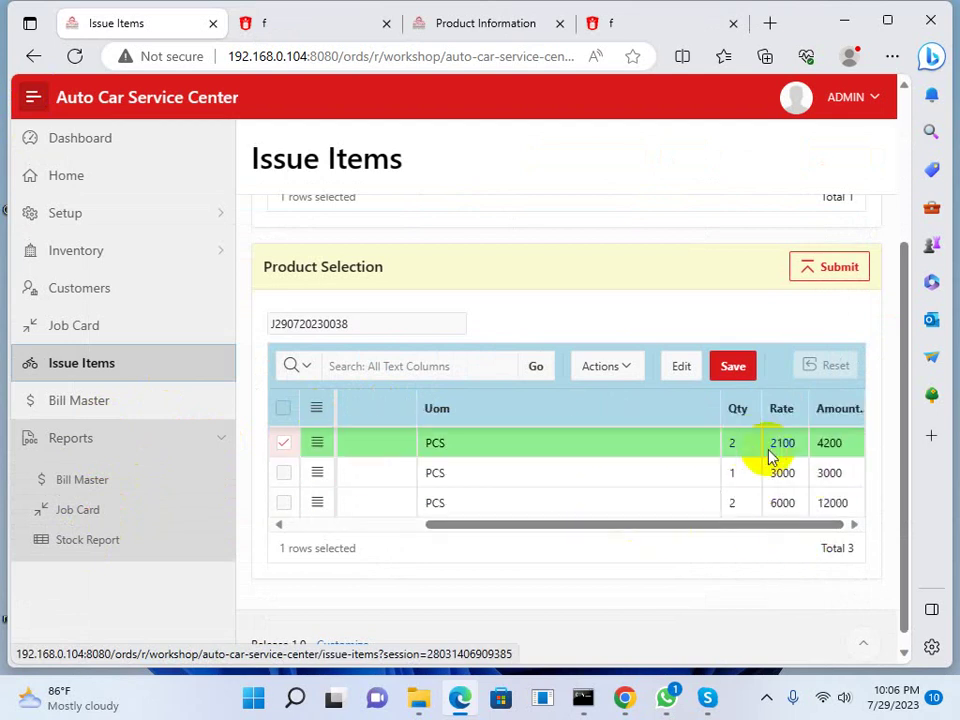
Compare Head light and CLUTCH MASTER CYLINDER stock (245) against the issued items
{"action": "left_click", "coordinate": [450, 25]}
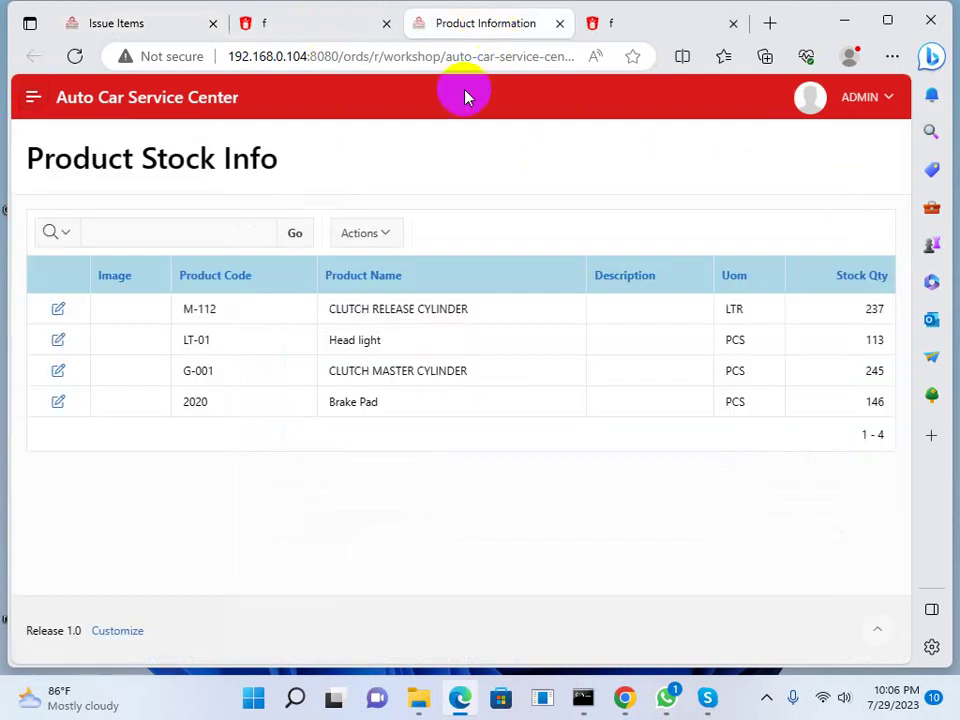
{"action": "double_click", "coordinate": [380, 339]}
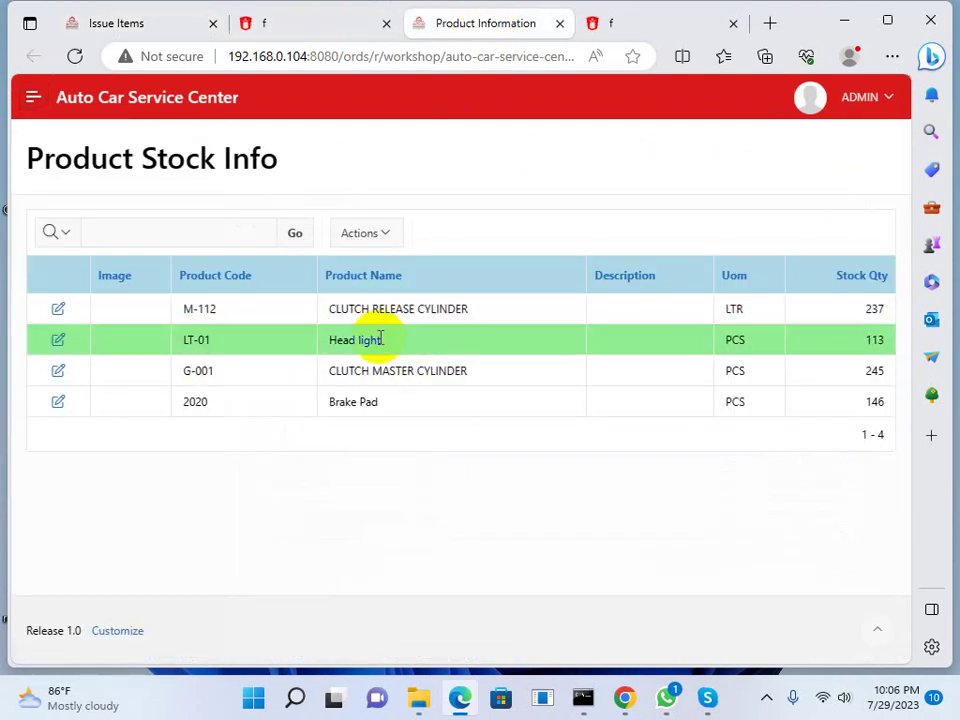
{"action": "left_click_drag", "start_coordinate": [385, 360], "coordinate": [437, 373]}
{"action": "double_click", "coordinate": [872, 370]}
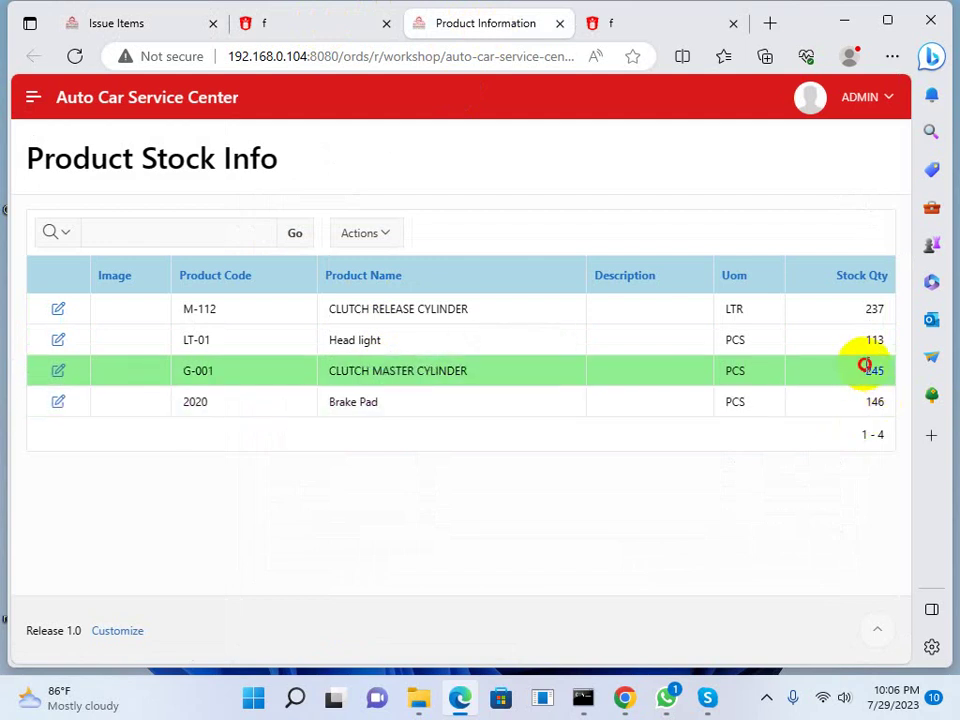
{"action": "left_click", "coordinate": [100, 22]}
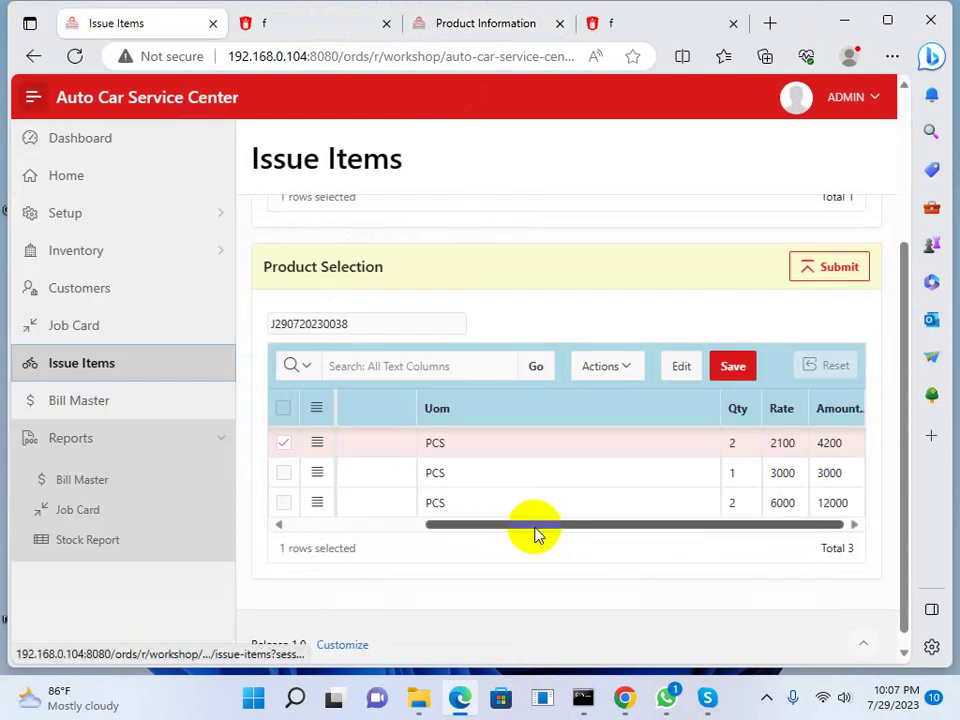
{"action": "left_click_drag", "start_coordinate": [536, 526], "coordinate": [846, 546]}
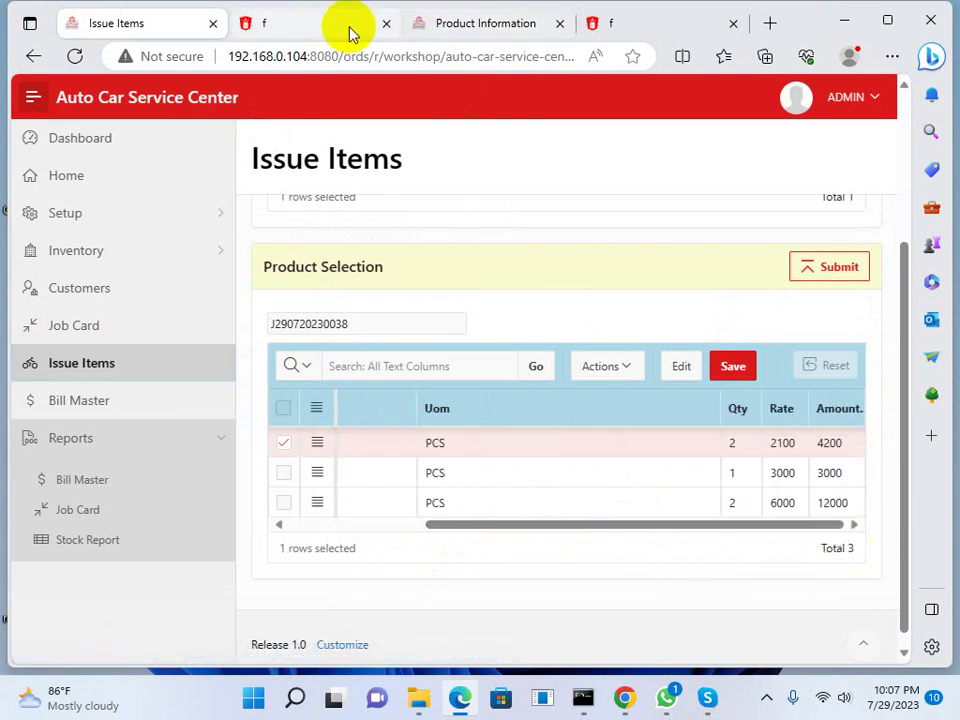
{"action": "left_click", "coordinate": [482, 23]}
{"action": "left_click", "coordinate": [912, 372]}
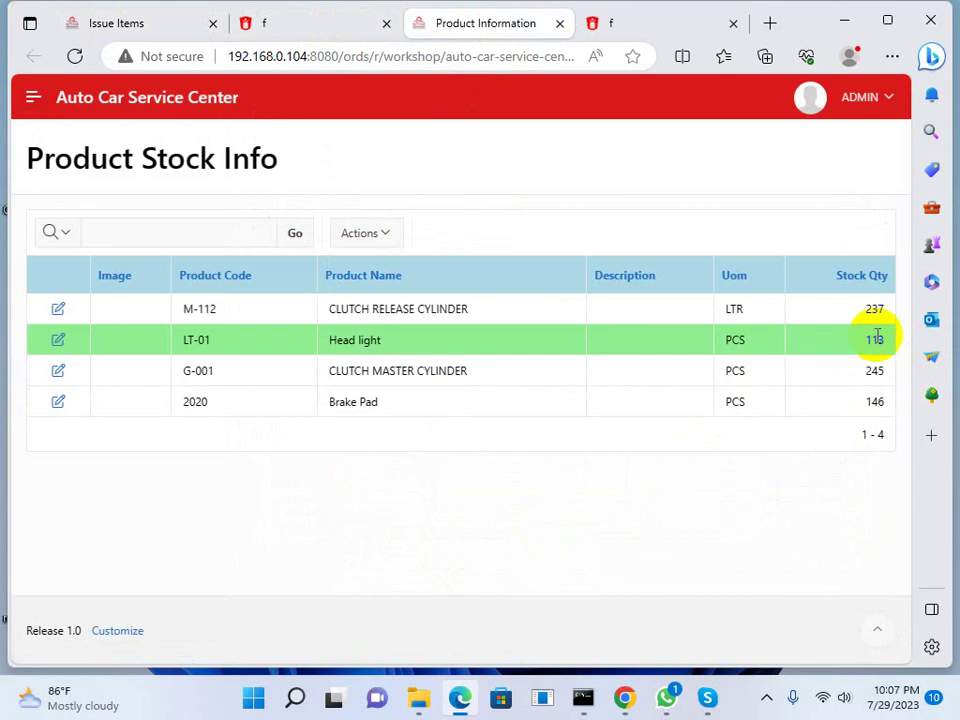
{"action": "left_click", "coordinate": [162, 26]}
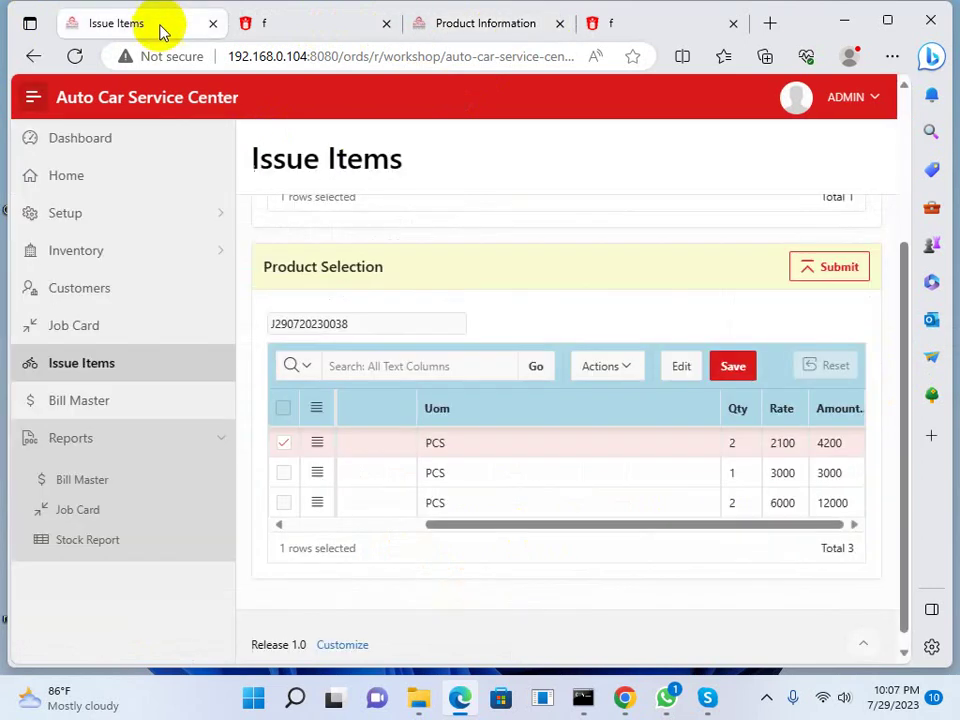
Submit the issued items and reload the stock report to confirm reduced quantities
{"action": "left_click", "coordinate": [820, 268]}
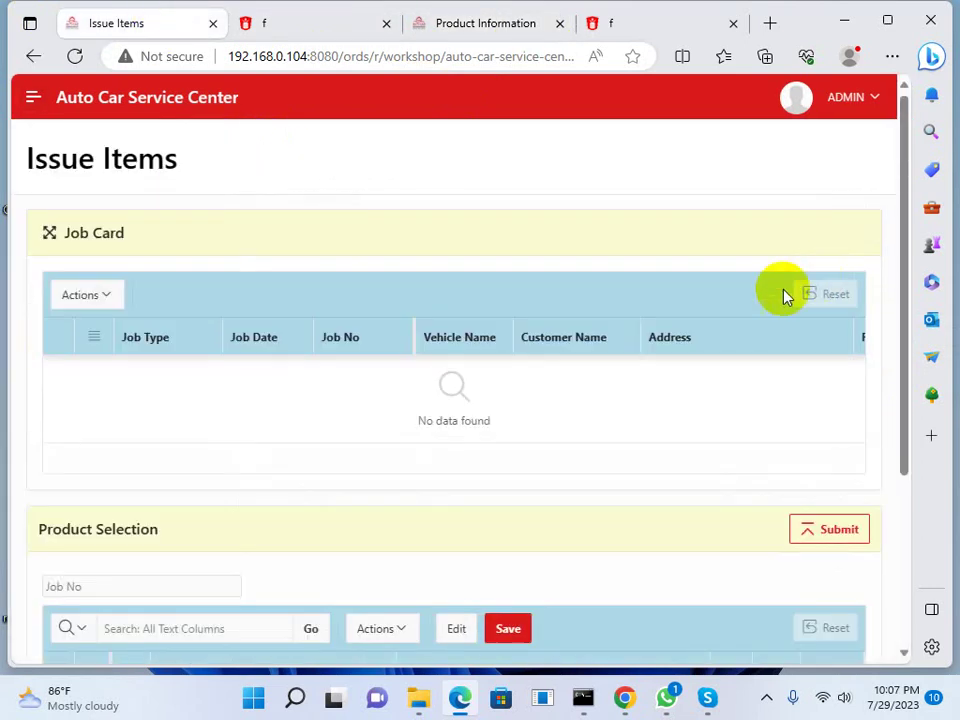
{"action": "scroll", "coordinate": [339, 381], "scroll_direction": "down", "scroll_amount": 3}
{"action": "left_click", "coordinate": [454, 40]}
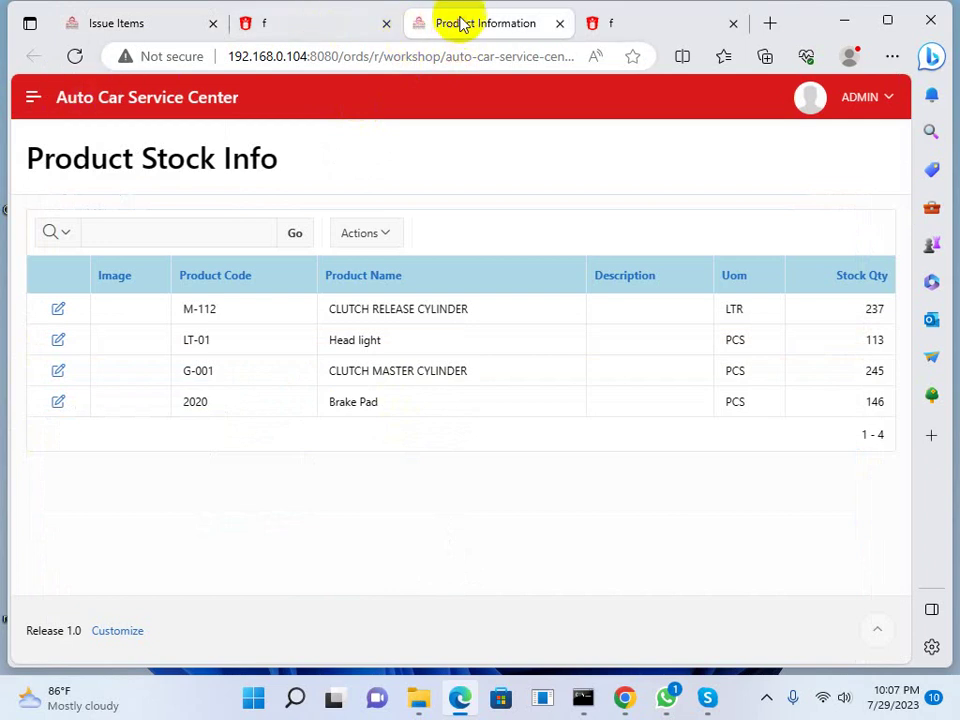
{"action": "left_click", "coordinate": [75, 58]}
{"action": "double_click", "coordinate": [866, 310]}
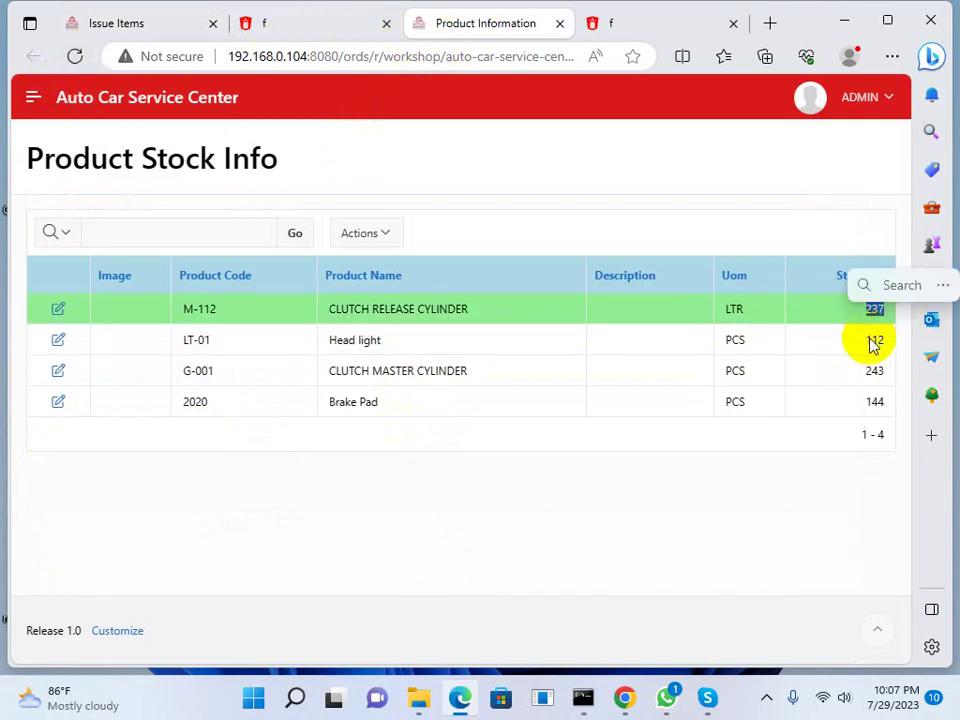
{"action": "left_click", "coordinate": [873, 345]}
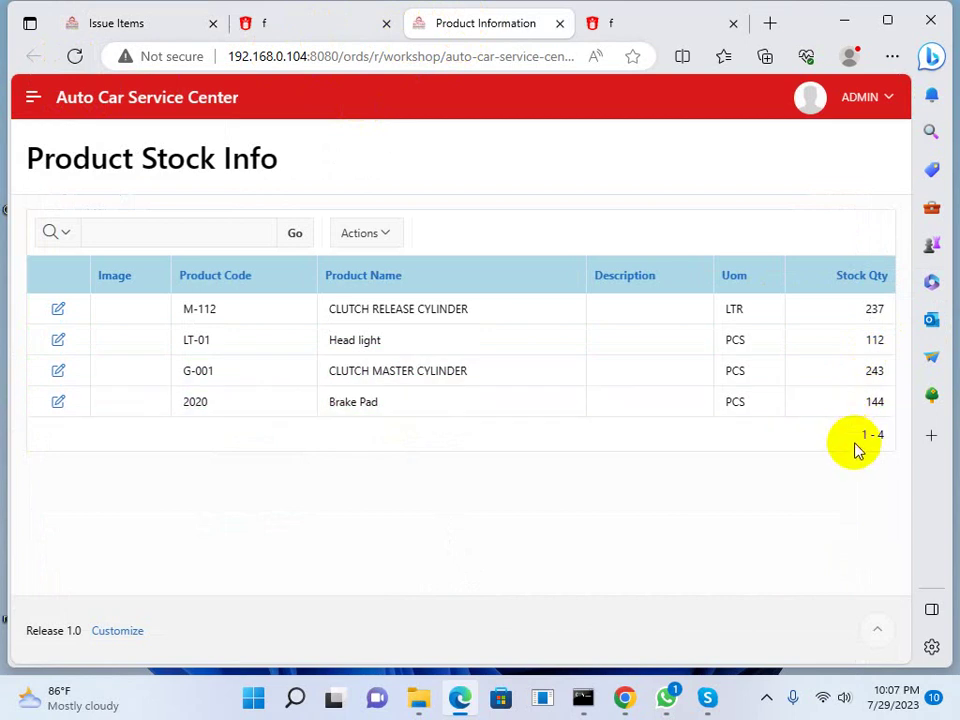
{"action": "left_click", "coordinate": [163, 22]}
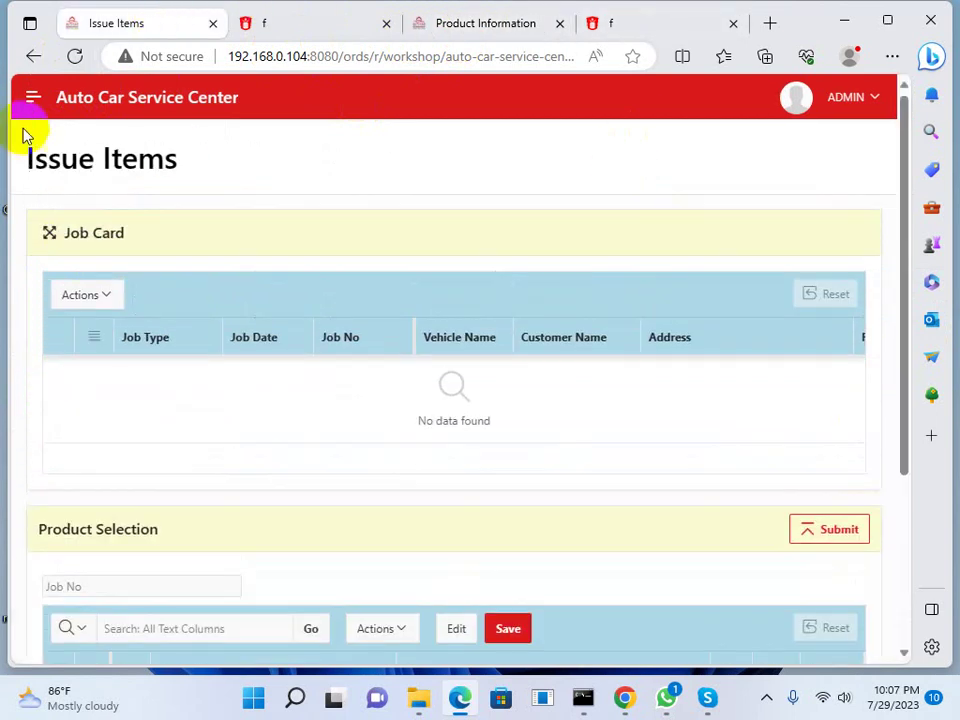
Go to the Bill Master page, confirming you want to leave Issue Items
{"action": "left_click", "coordinate": [33, 97]}
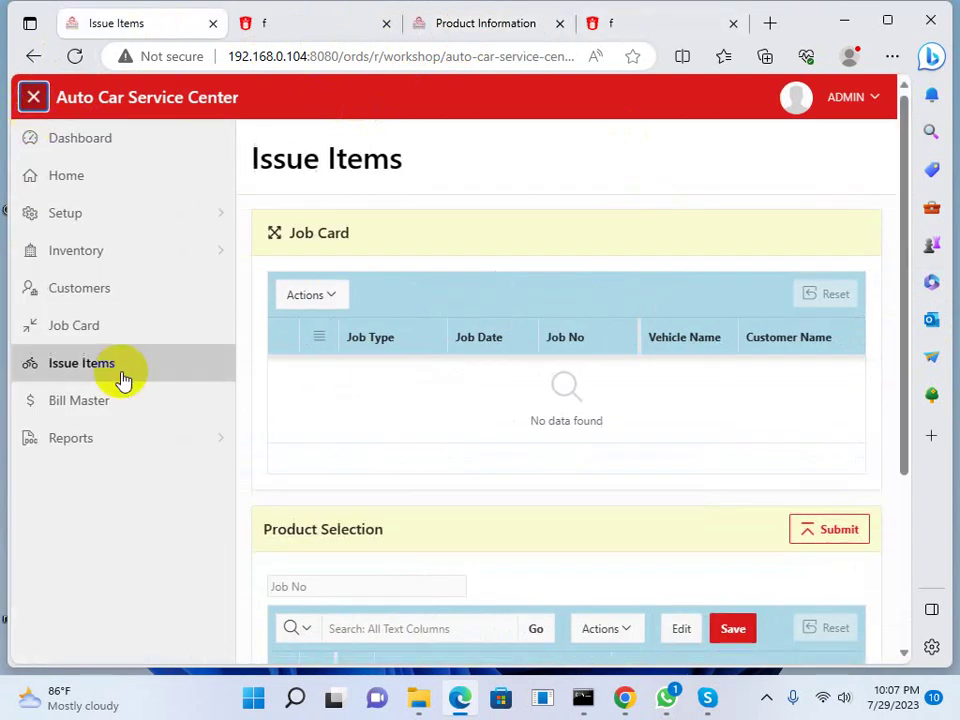
{"action": "left_click", "coordinate": [111, 404]}
{"action": "left_click", "coordinate": [551, 160]}
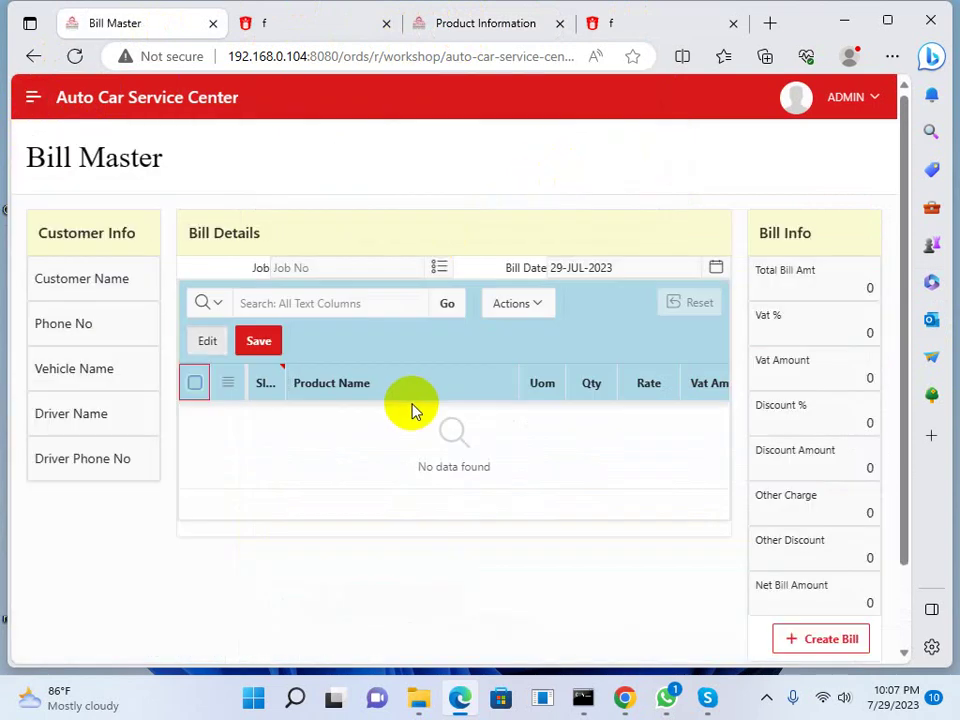
Bill the Toyota job with 10% VAT, 2% discount, 50 other charge, 100 other discount
{"action": "left_click", "coordinate": [441, 268]}
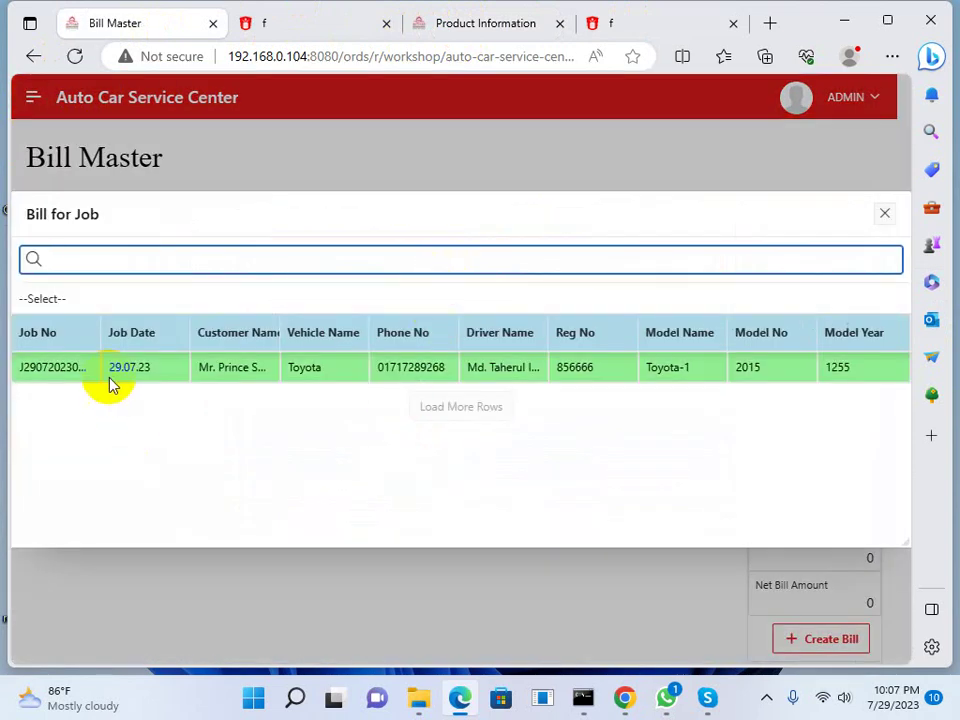
{"action": "left_click", "coordinate": [73, 379]}
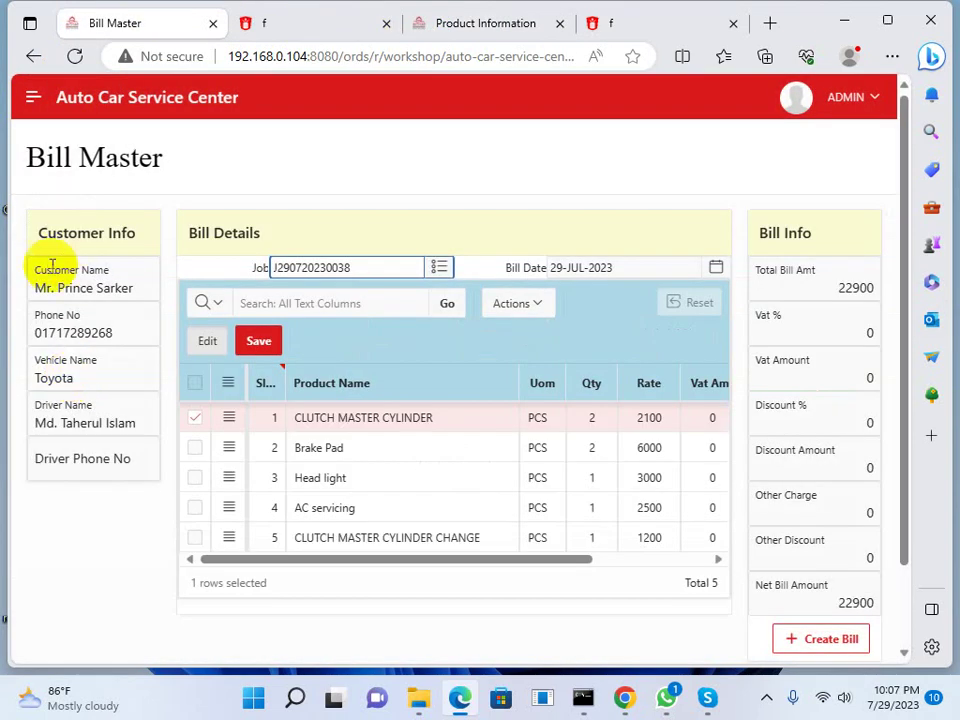
{"action": "scroll", "coordinate": [160, 400], "scroll_direction": "down", "scroll_amount": 1}
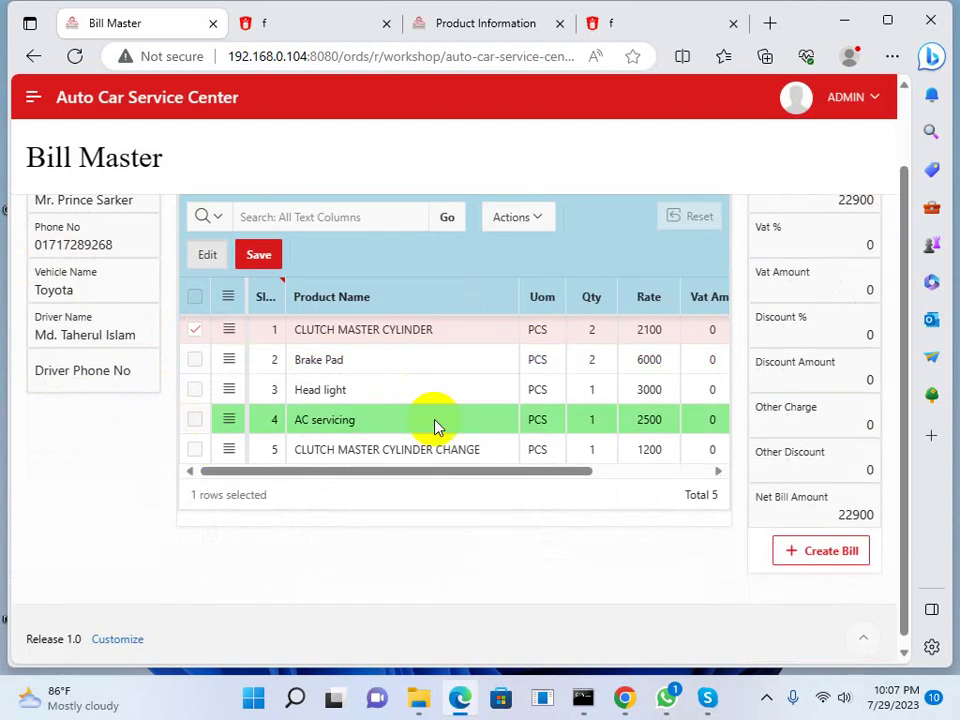
{"action": "scroll", "coordinate": [503, 488], "scroll_direction": "up", "scroll_amount": 1}
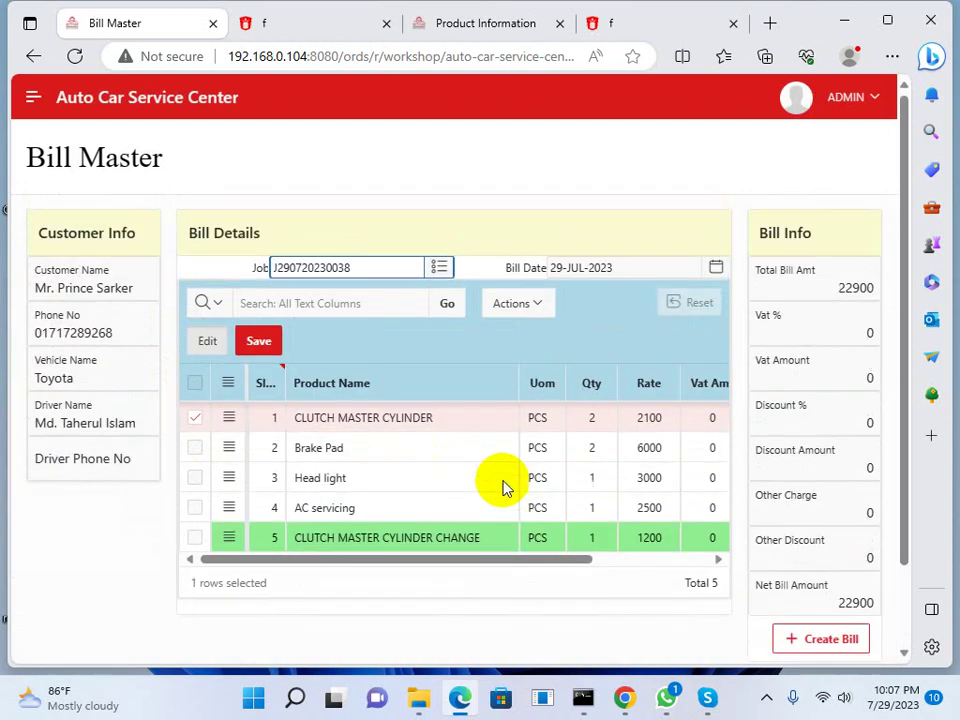
{"action": "left_click_drag", "start_coordinate": [588, 565], "coordinate": [607, 565]}
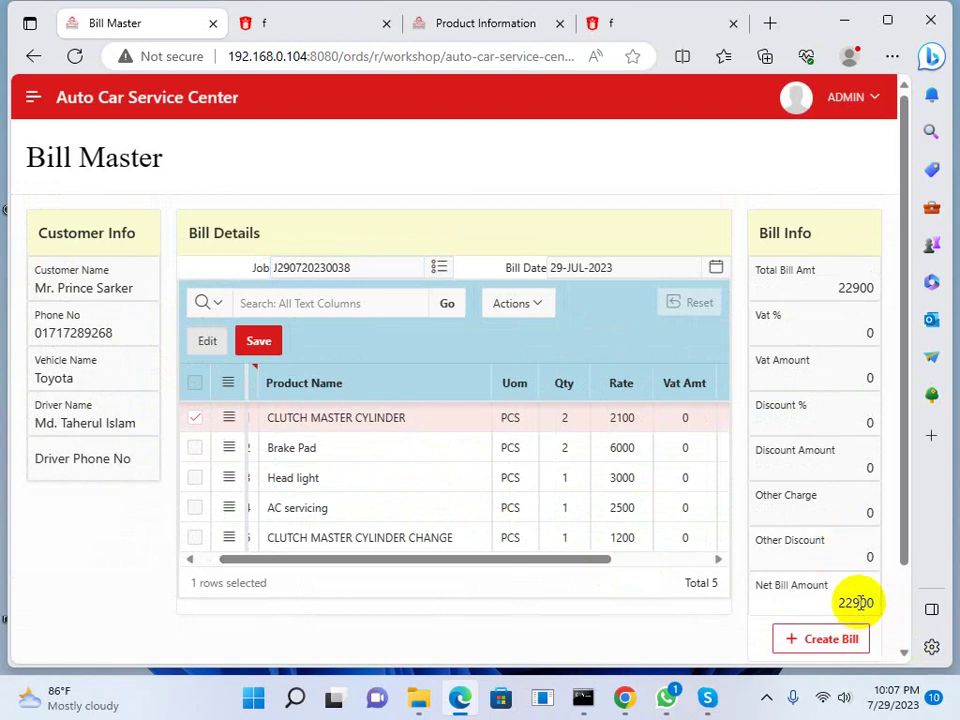
{"action": "left_click", "coordinate": [818, 330]}
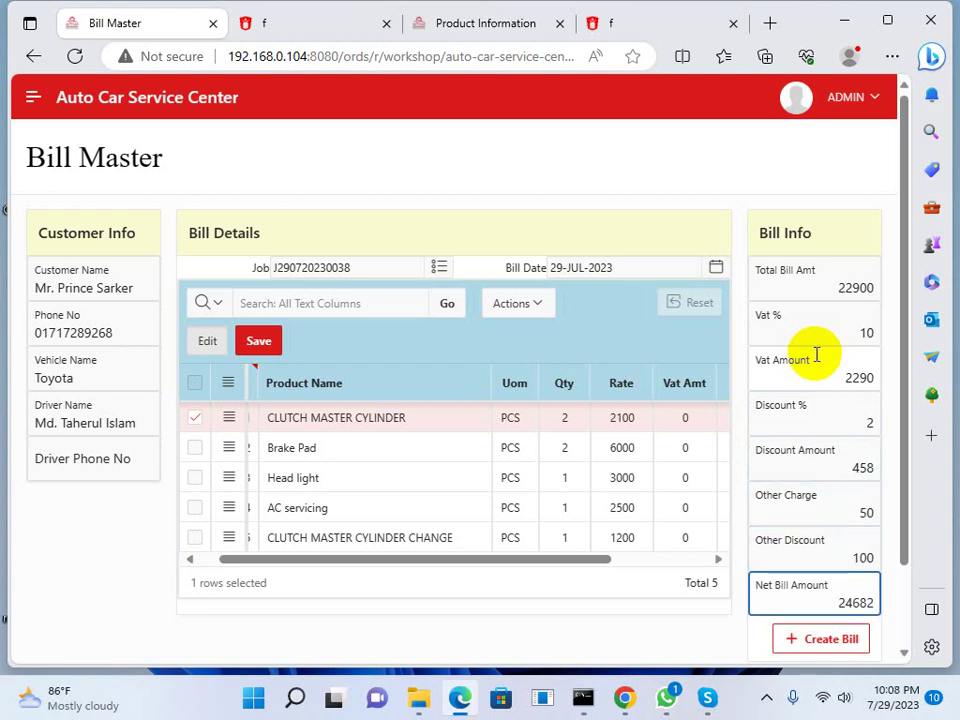
{"action": "left_click", "coordinate": [797, 643]}
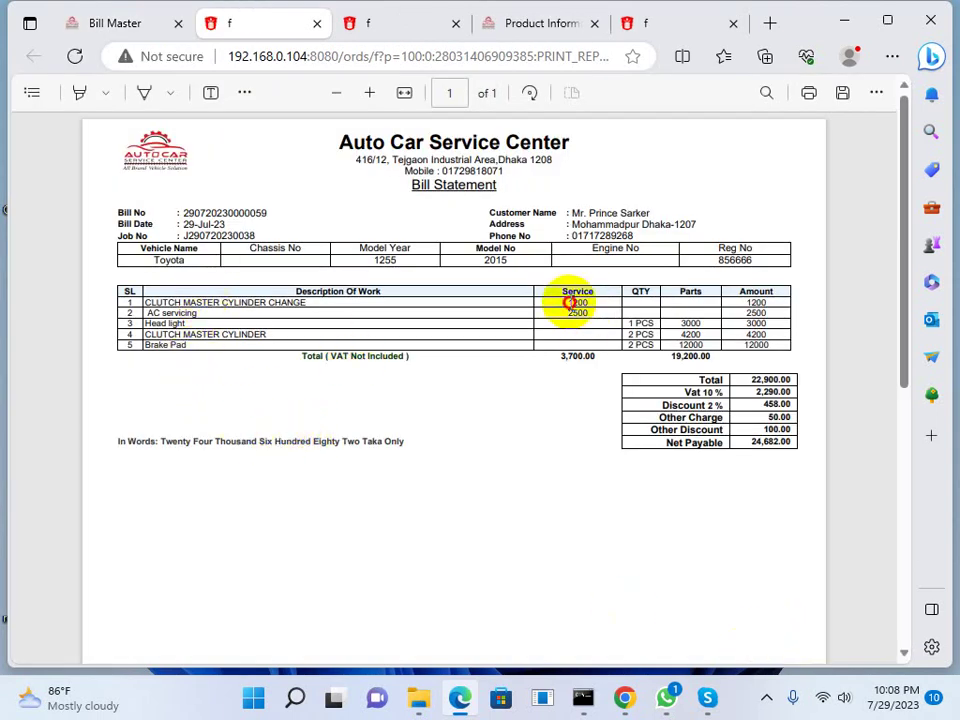
Check the PDF bill's service and parts amounts, including the 3,700.00 service total, then return to Bill Master
{"action": "left_click_drag", "start_coordinate": [568, 302], "coordinate": [577, 306]}
{"action": "left_click", "coordinate": [719, 321]}
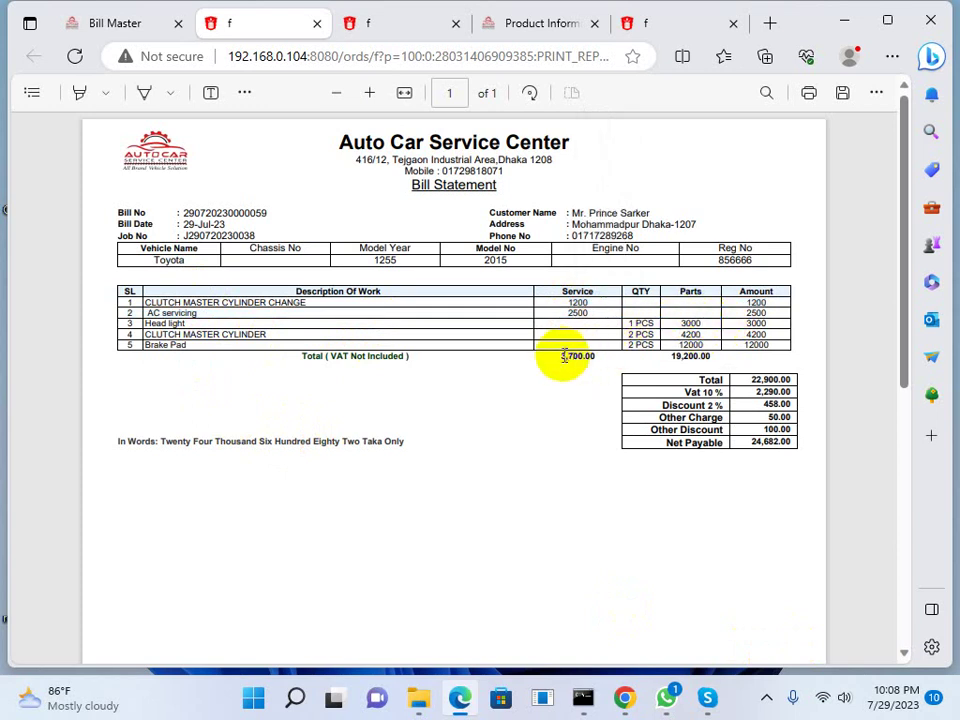
{"action": "left_click_drag", "start_coordinate": [577, 356], "coordinate": [600, 357]}
{"action": "left_click_drag", "start_coordinate": [686, 345], "coordinate": [683, 372]}
{"action": "left_click", "coordinate": [683, 365]}
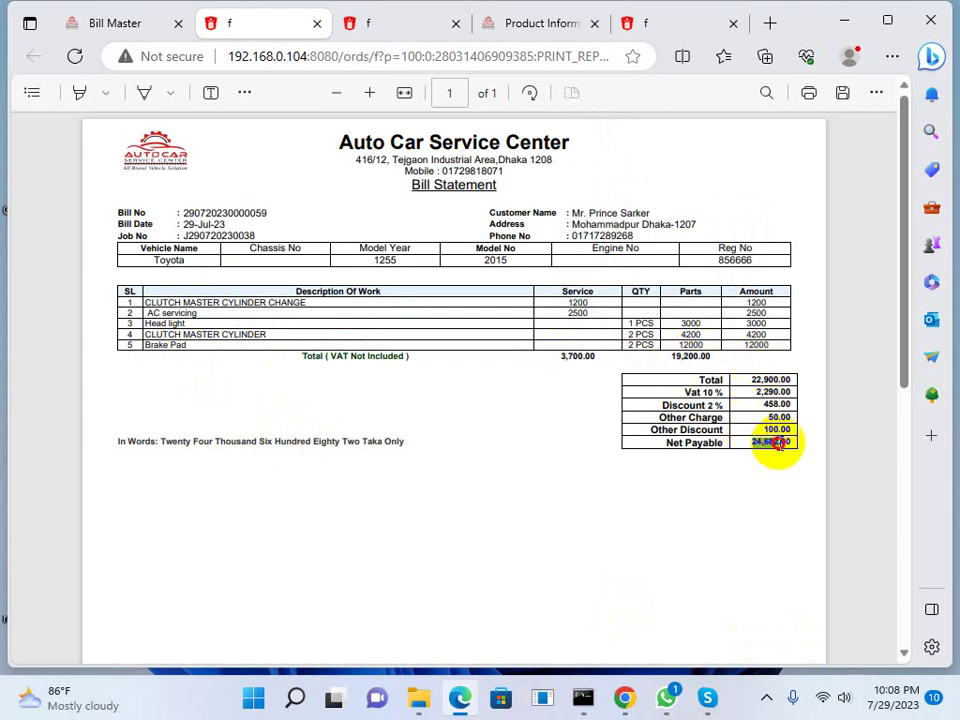
{"action": "scroll", "coordinate": [499, 480], "scroll_direction": "down", "scroll_amount": 3}
{"action": "scroll", "coordinate": [499, 480], "scroll_direction": "up", "scroll_amount": 3}
{"action": "left_click", "coordinate": [115, 22]}
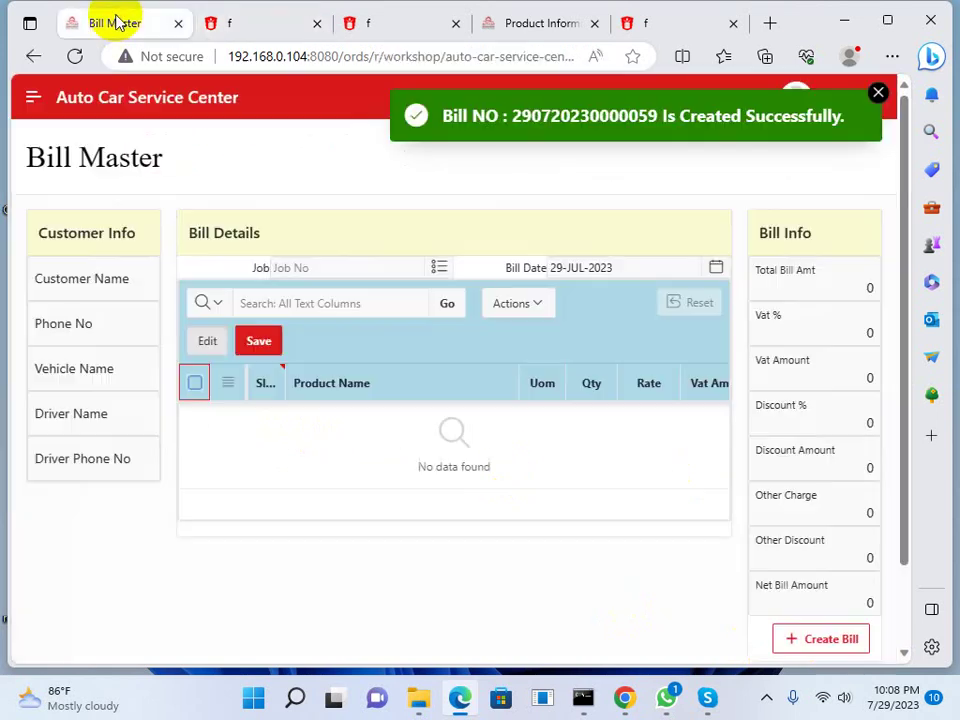
Print the newest bill from the Bill Master report
{"action": "left_click", "coordinate": [33, 97]}
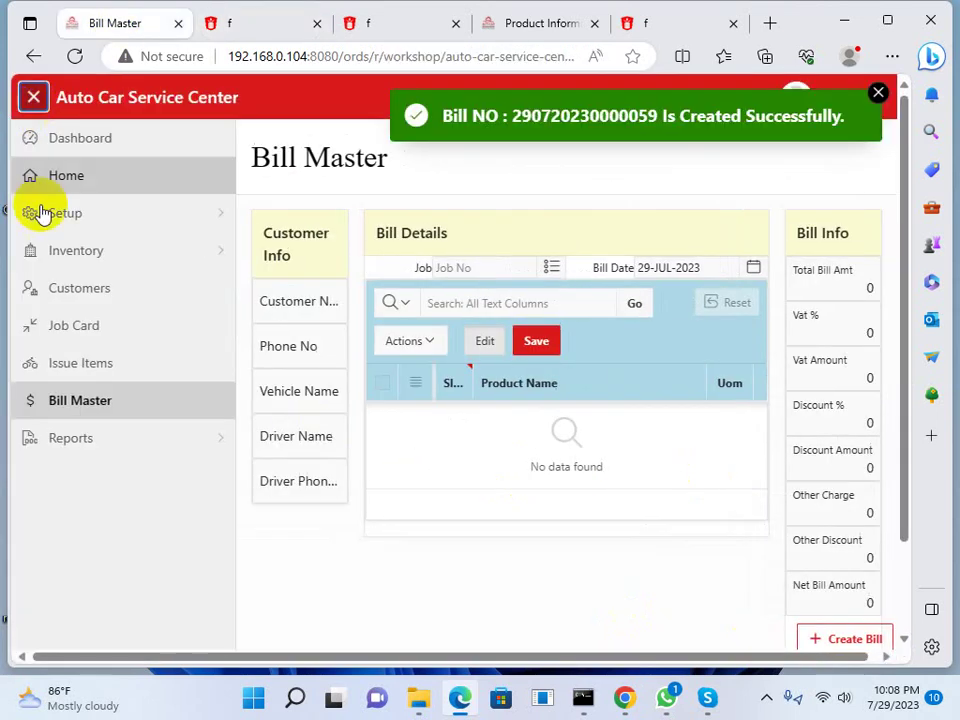
{"action": "left_click", "coordinate": [205, 447]}
{"action": "left_click", "coordinate": [98, 486]}
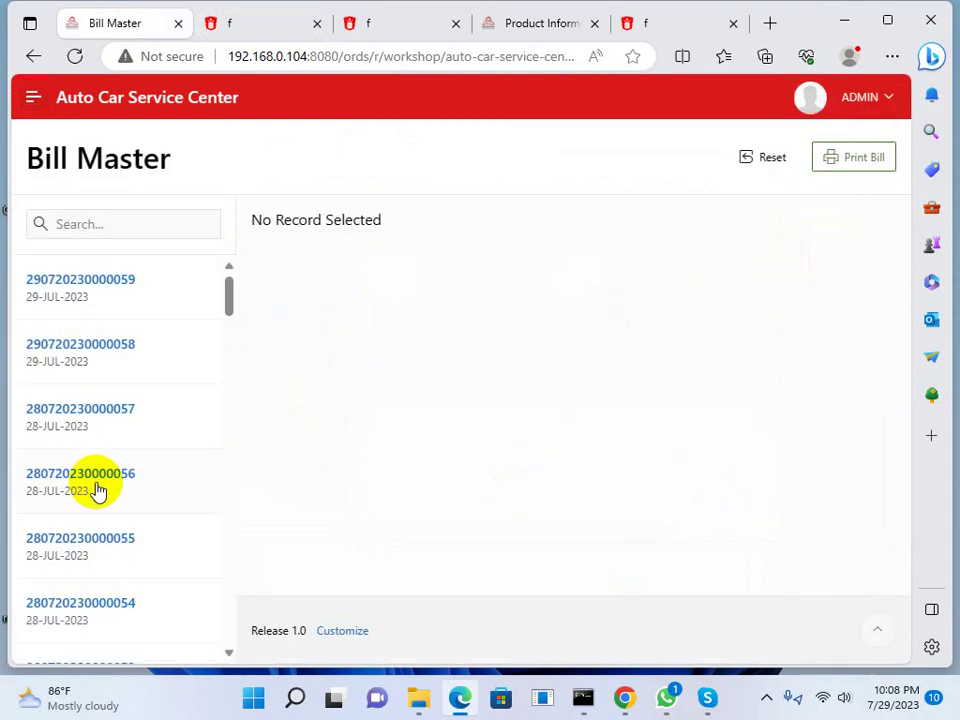
{"action": "left_click", "coordinate": [105, 291]}
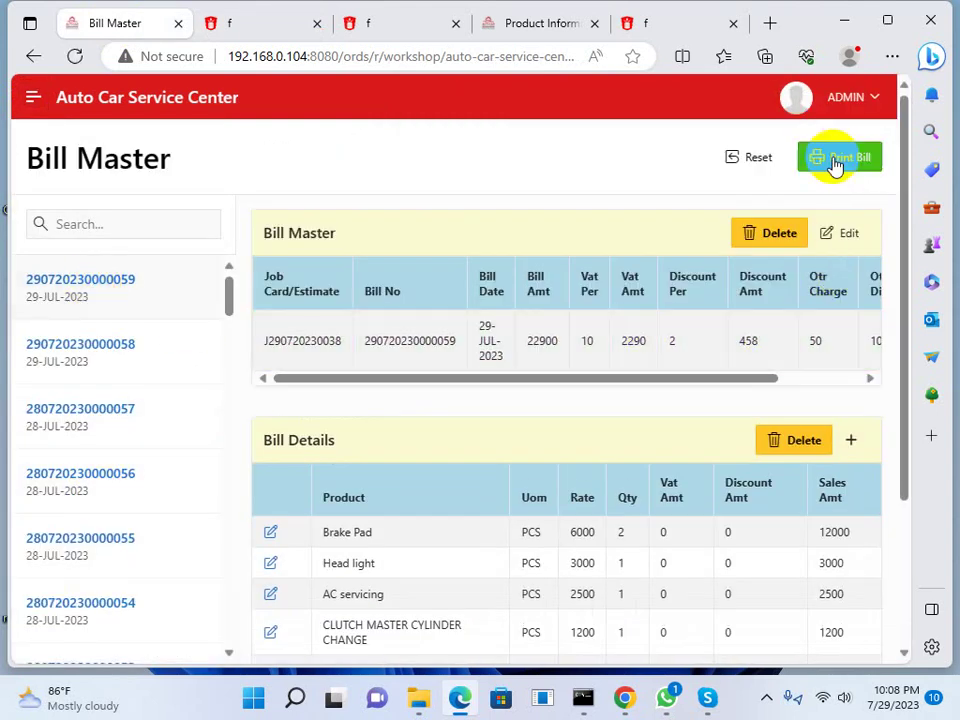
{"action": "left_click", "coordinate": [835, 160]}
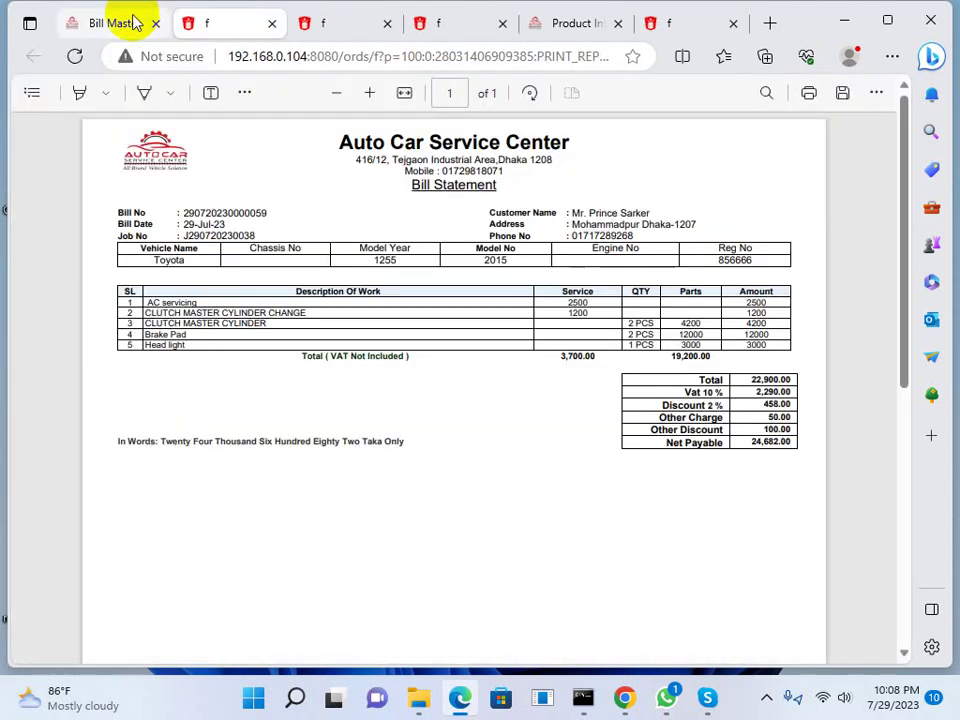
{"action": "left_click", "coordinate": [133, 22]}
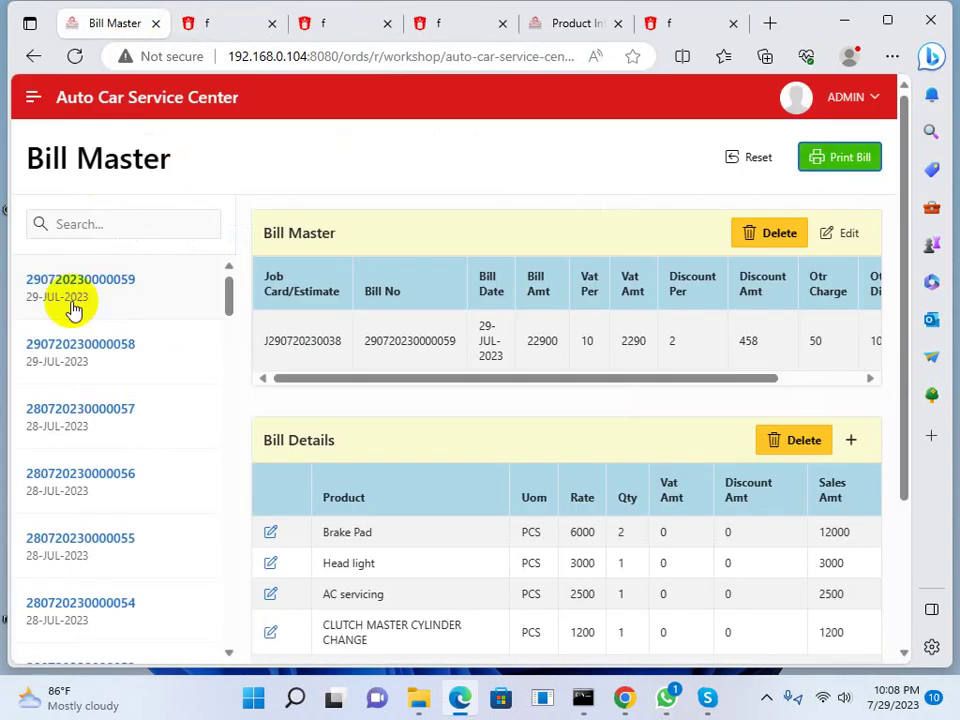
Browse the Job Card report, filtering between jobs and estimates, then reset the filters
{"action": "left_click", "coordinate": [33, 97]}
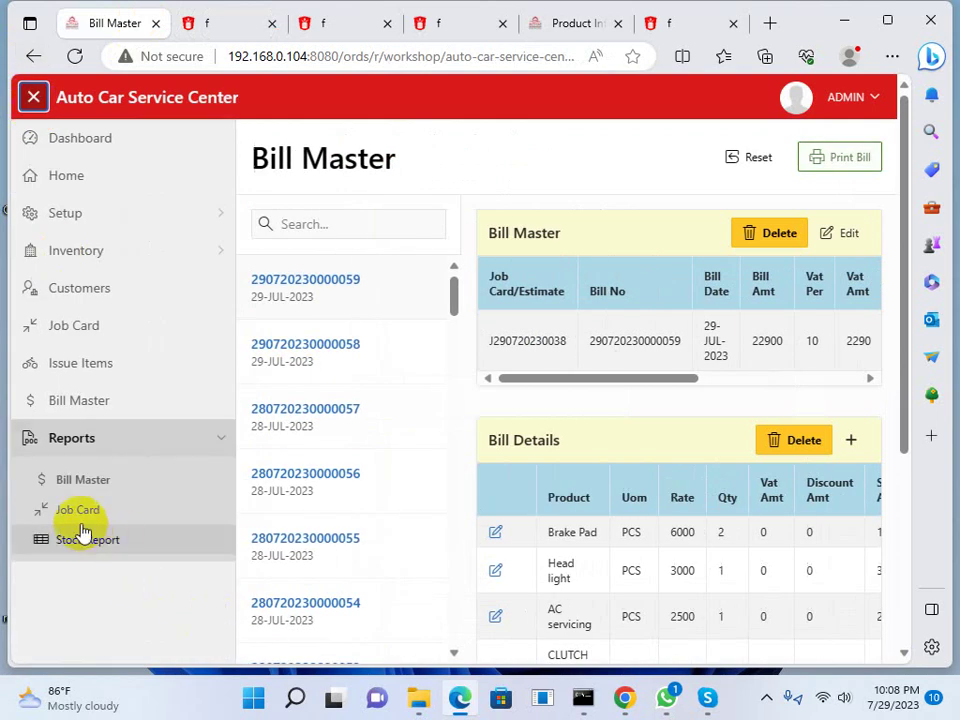
{"action": "left_click", "coordinate": [80, 515]}
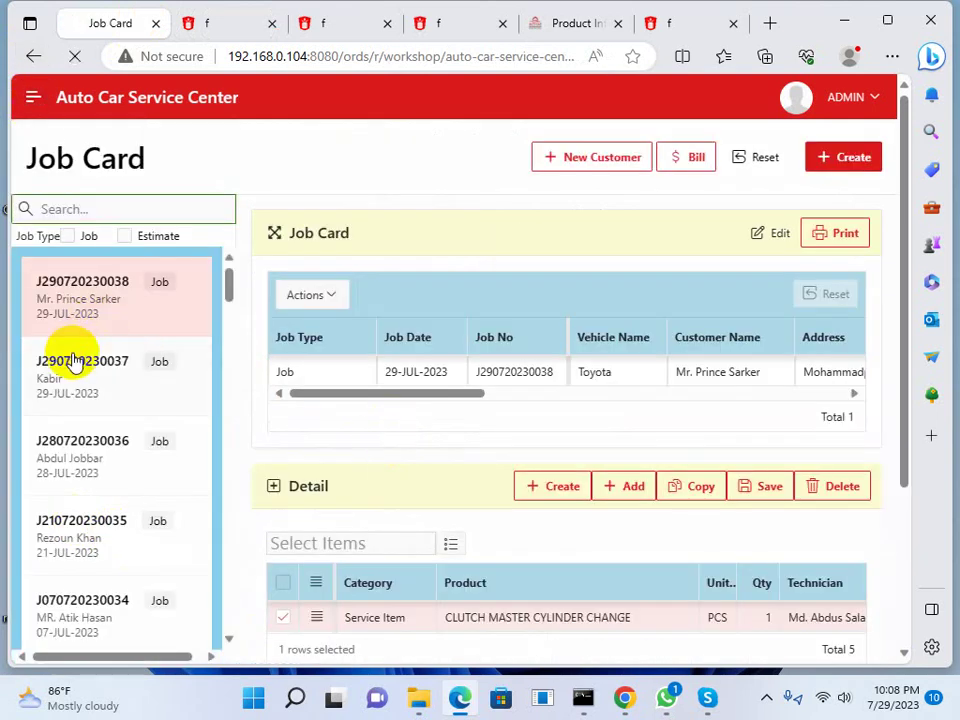
{"action": "left_click", "coordinate": [48, 388]}
{"action": "left_click", "coordinate": [72, 240]}
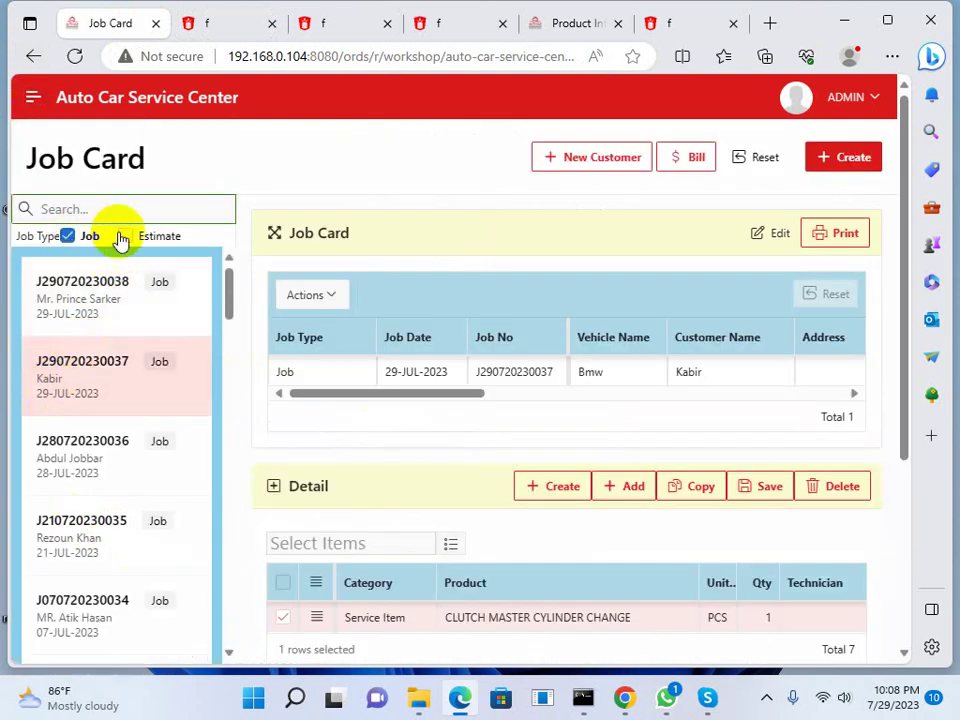
{"action": "left_click", "coordinate": [128, 236]}
{"action": "left_click", "coordinate": [67, 236]}
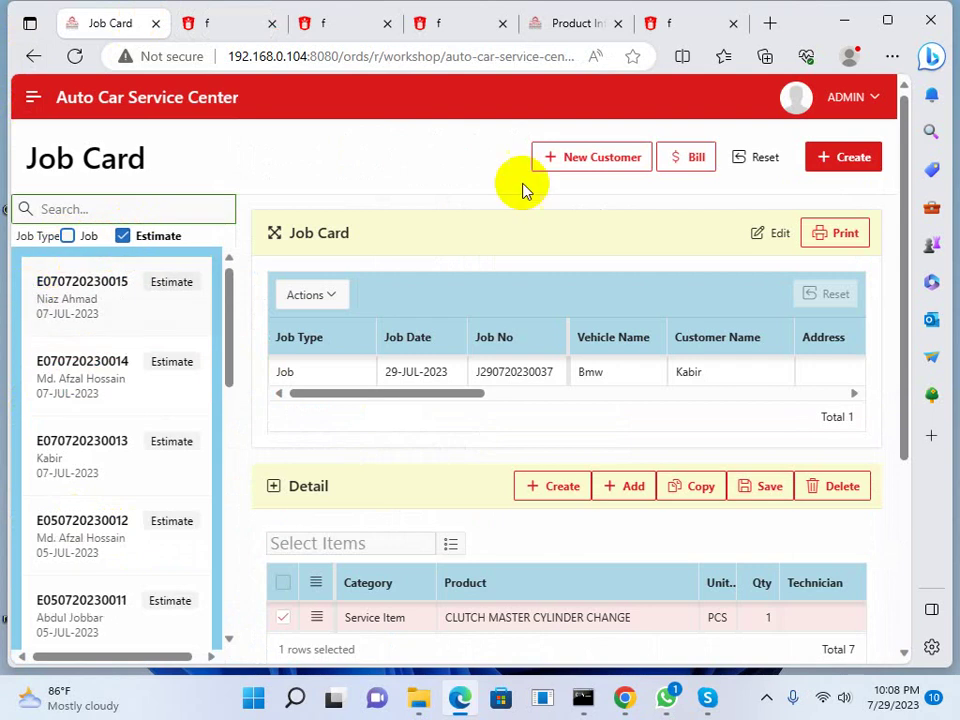
{"action": "left_click", "coordinate": [760, 157]}
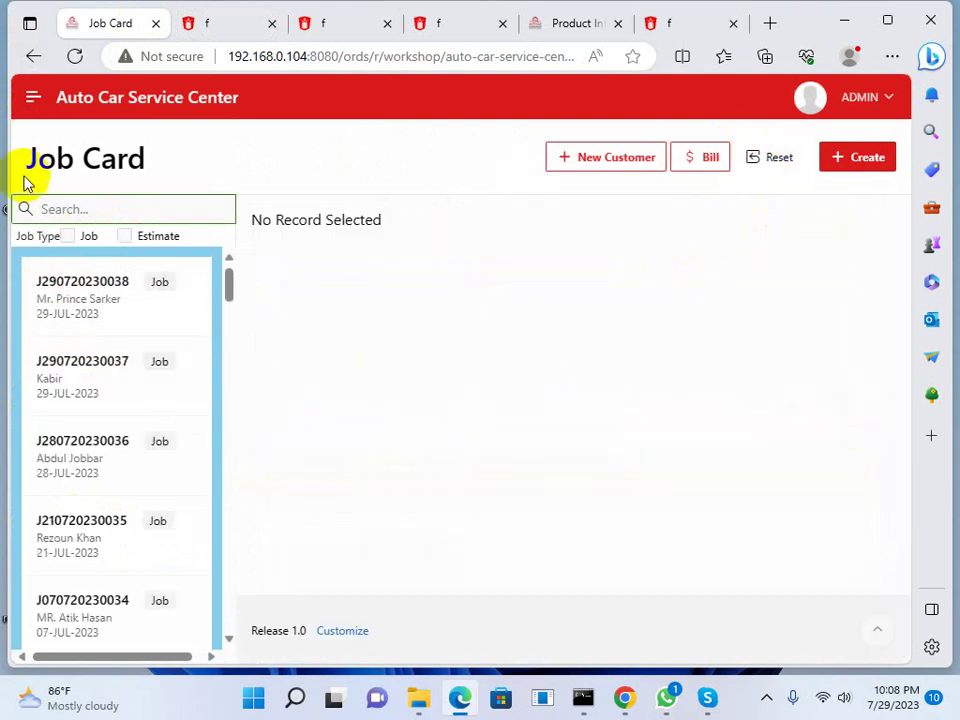
{"action": "left_click", "coordinate": [34, 98]}
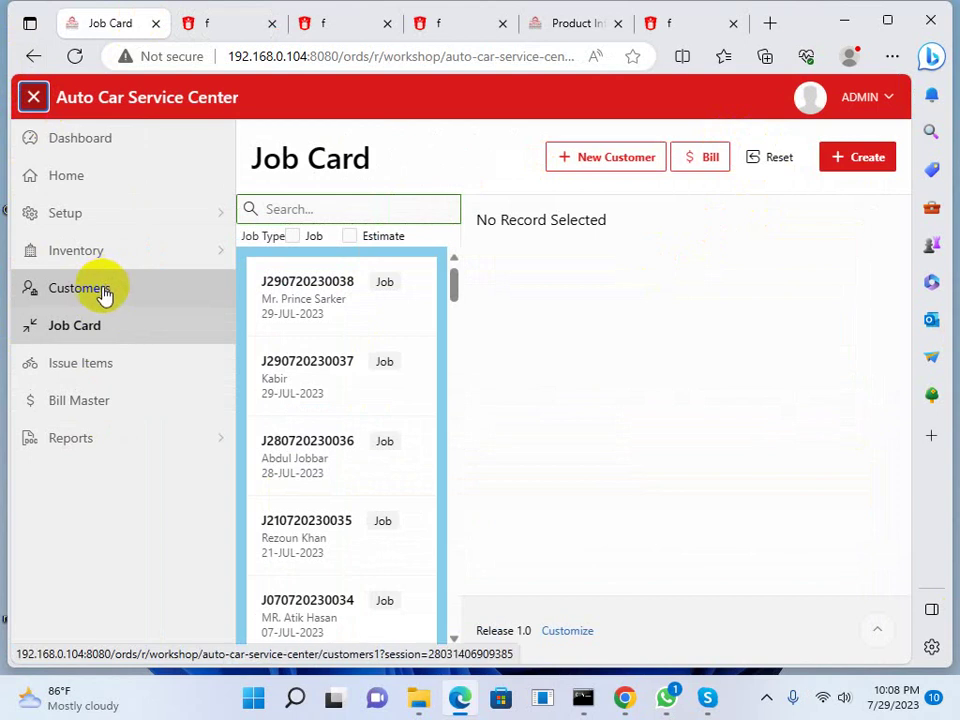
{"action": "left_click", "coordinate": [104, 297]}
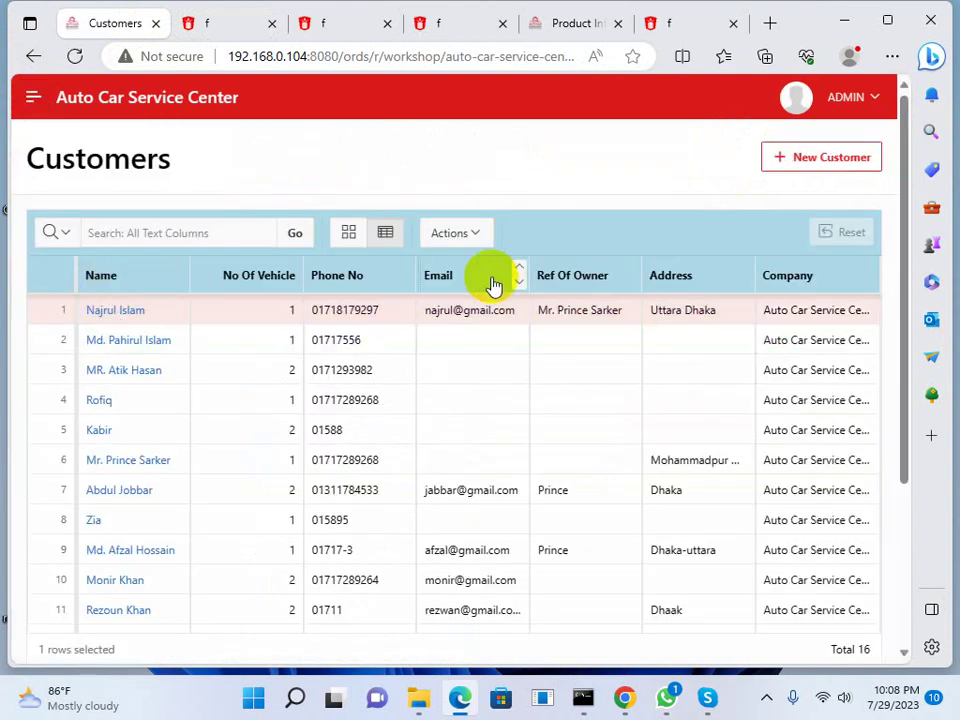
{"action": "left_click", "coordinate": [33, 98]}
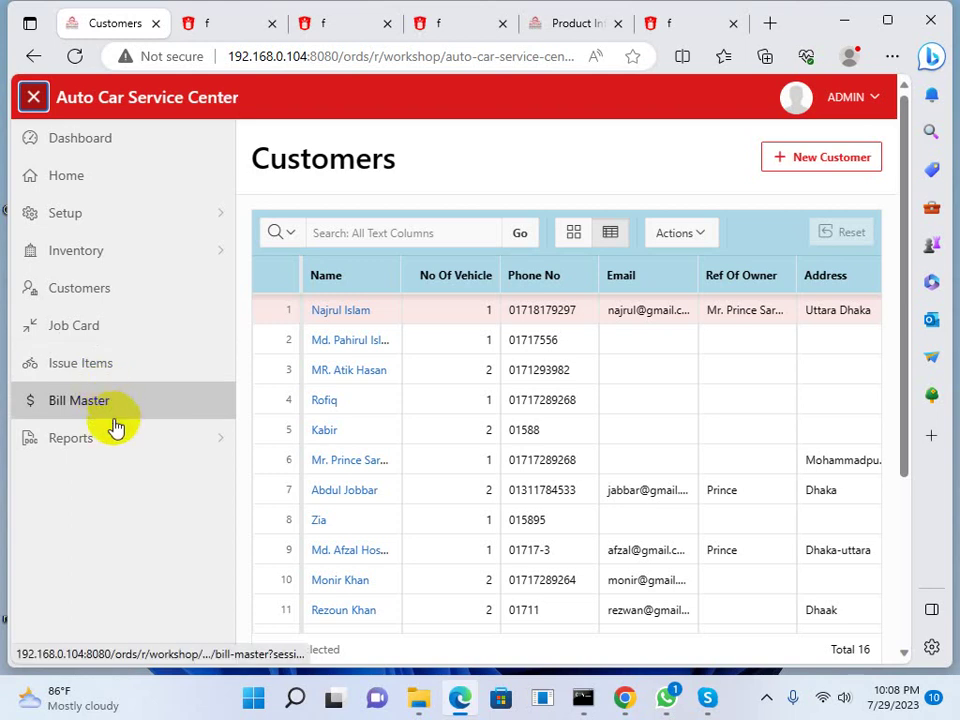
{"action": "left_click", "coordinate": [224, 447]}
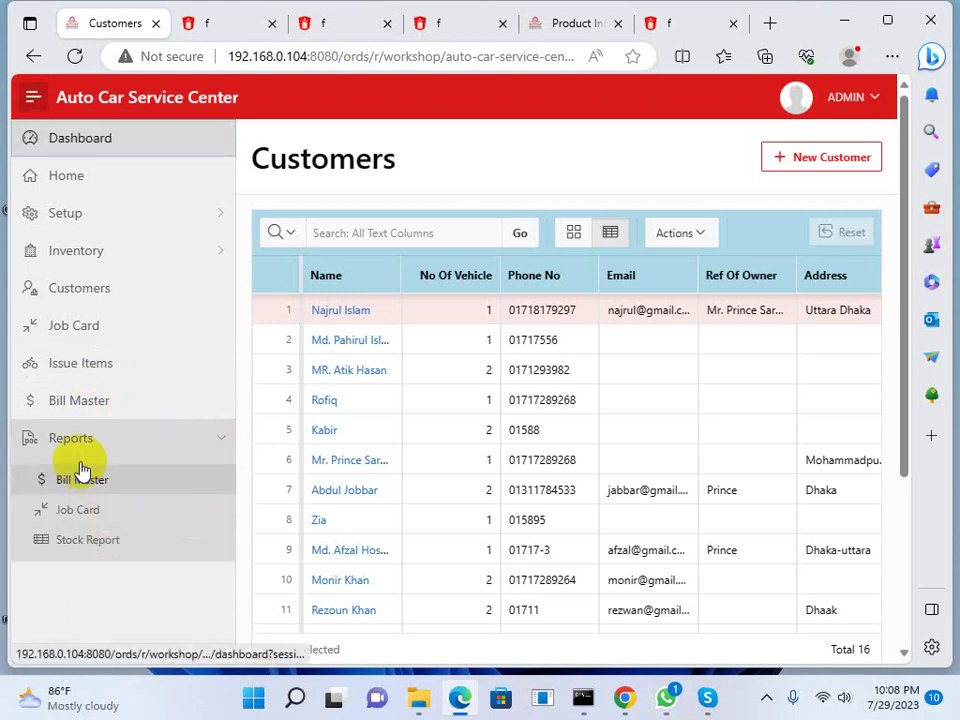
{"action": "left_click", "coordinate": [88, 335]}
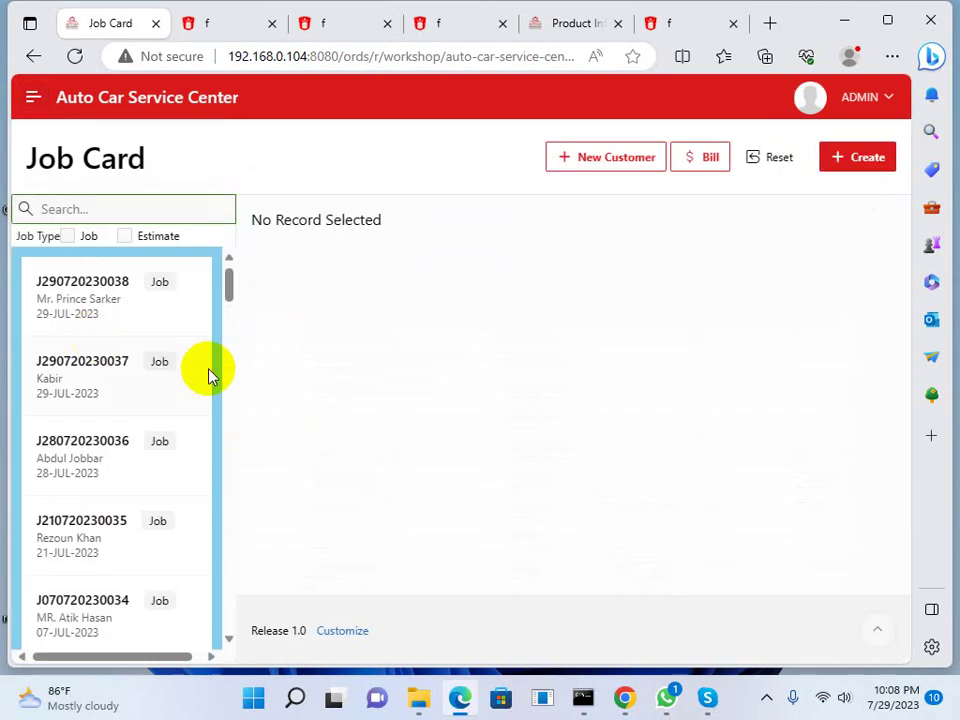
{"action": "left_click", "coordinate": [865, 158]}
{"action": "left_click", "coordinate": [355, 289]}
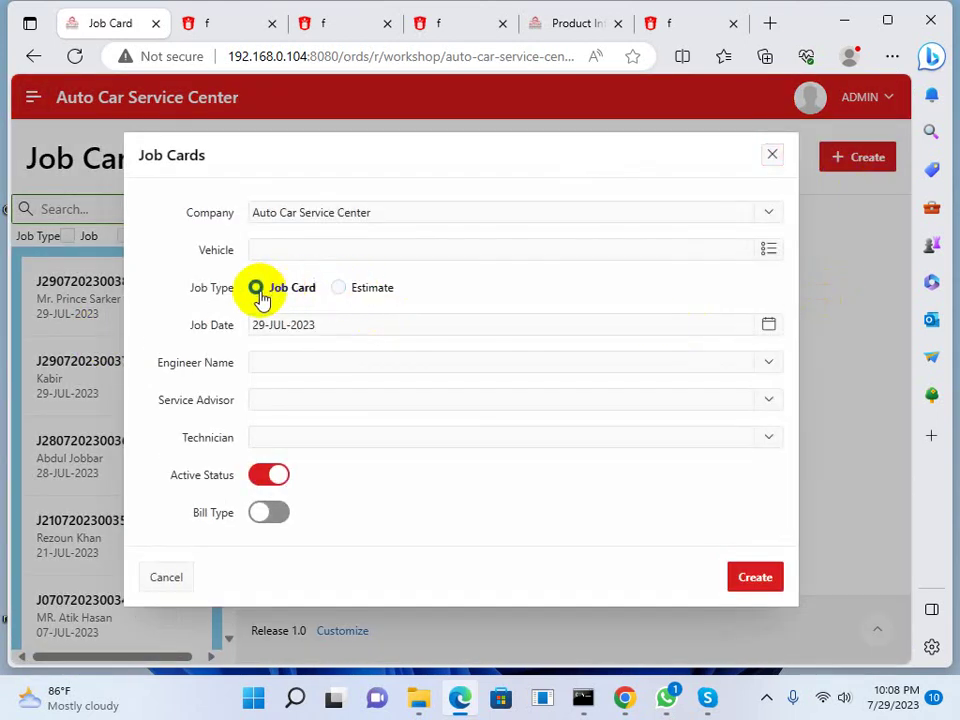
{"action": "left_click", "coordinate": [357, 289]}
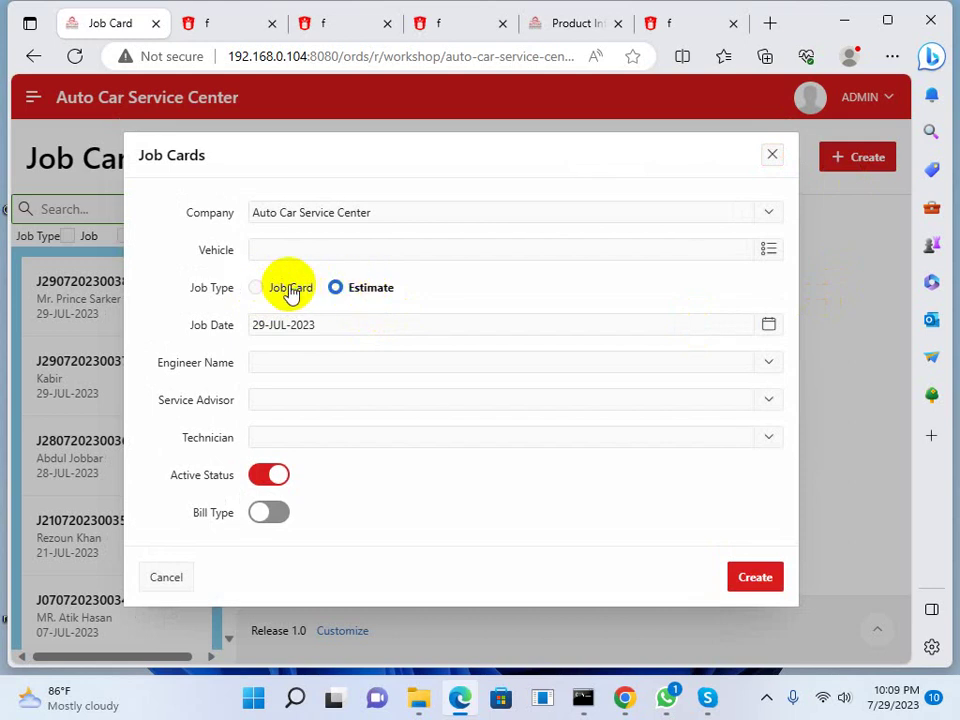
{"action": "left_click", "coordinate": [776, 156]}
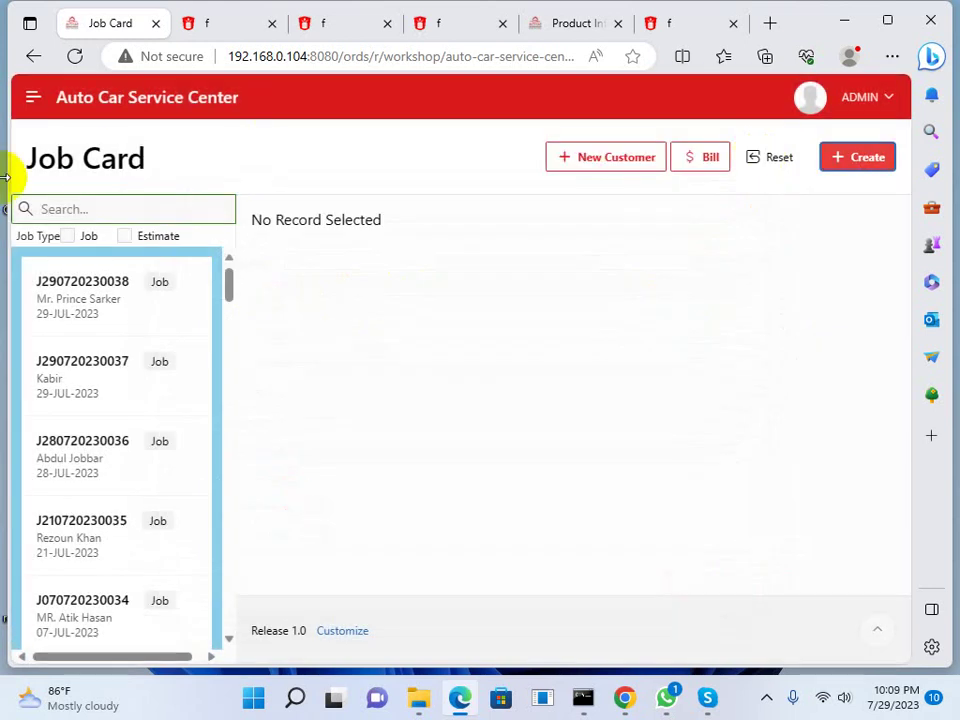
{"action": "left_click", "coordinate": [33, 96]}
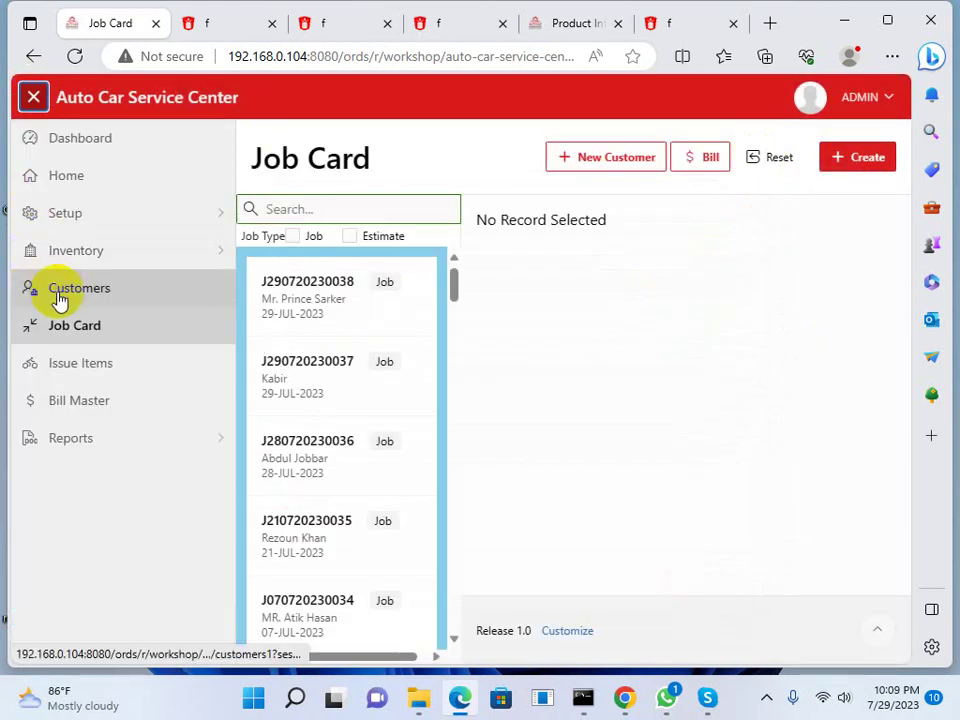
{"action": "left_click", "coordinate": [221, 215]}
{"action": "left_click", "coordinate": [224, 220]}
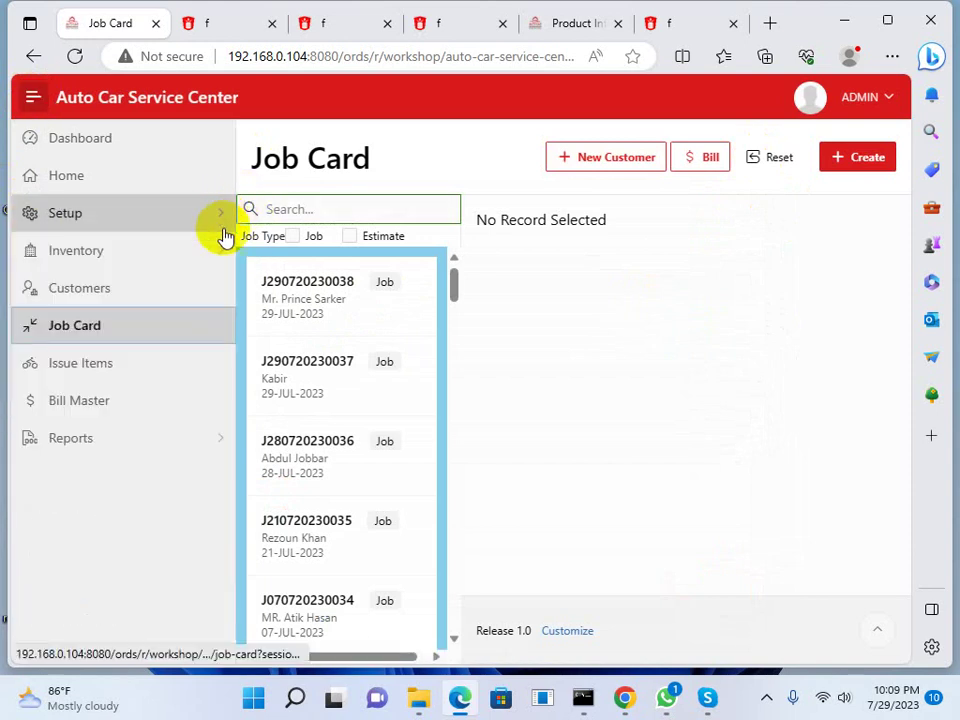
{"action": "left_click", "coordinate": [223, 439]}
{"action": "left_click", "coordinate": [225, 441]}
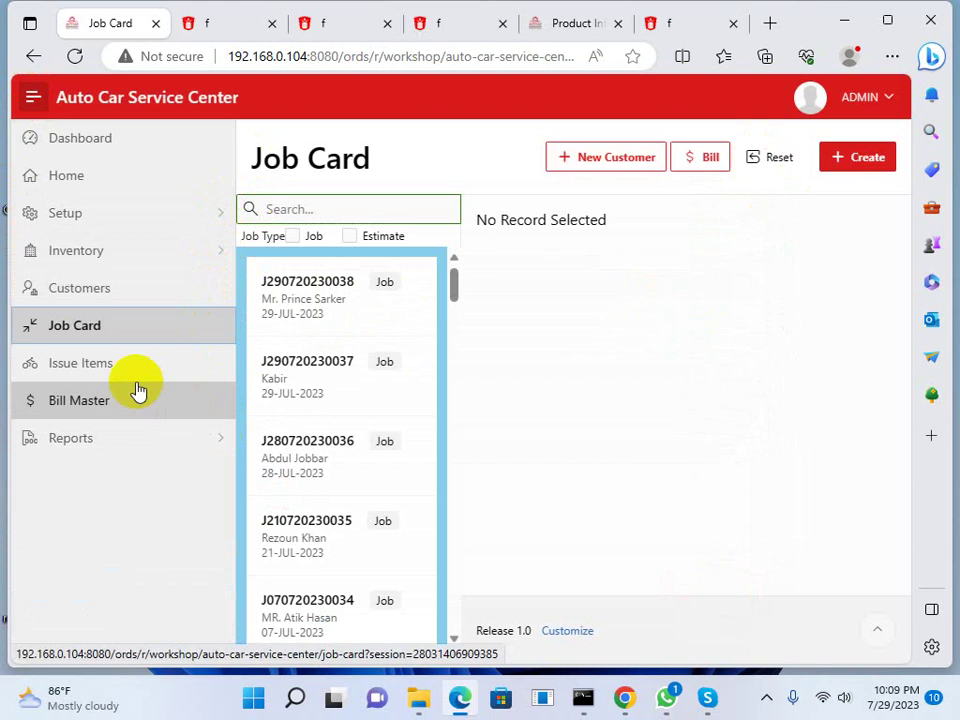
Open the Home page with its workshop photo carousel and reload it from the app title
{"action": "left_click", "coordinate": [75, 176]}
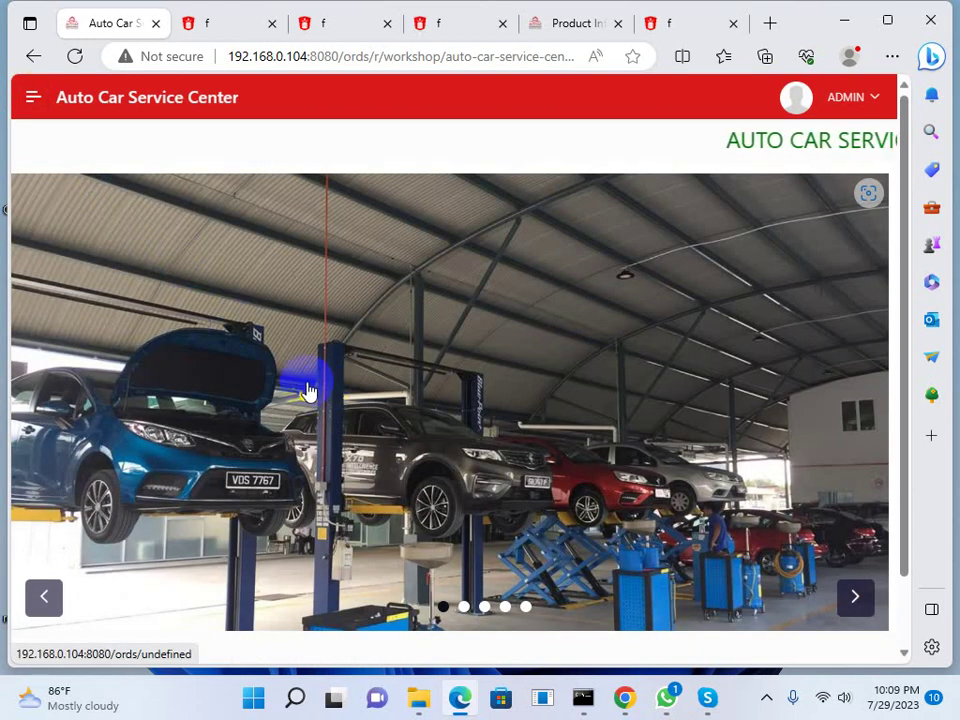
{"action": "left_click", "coordinate": [30, 98]}
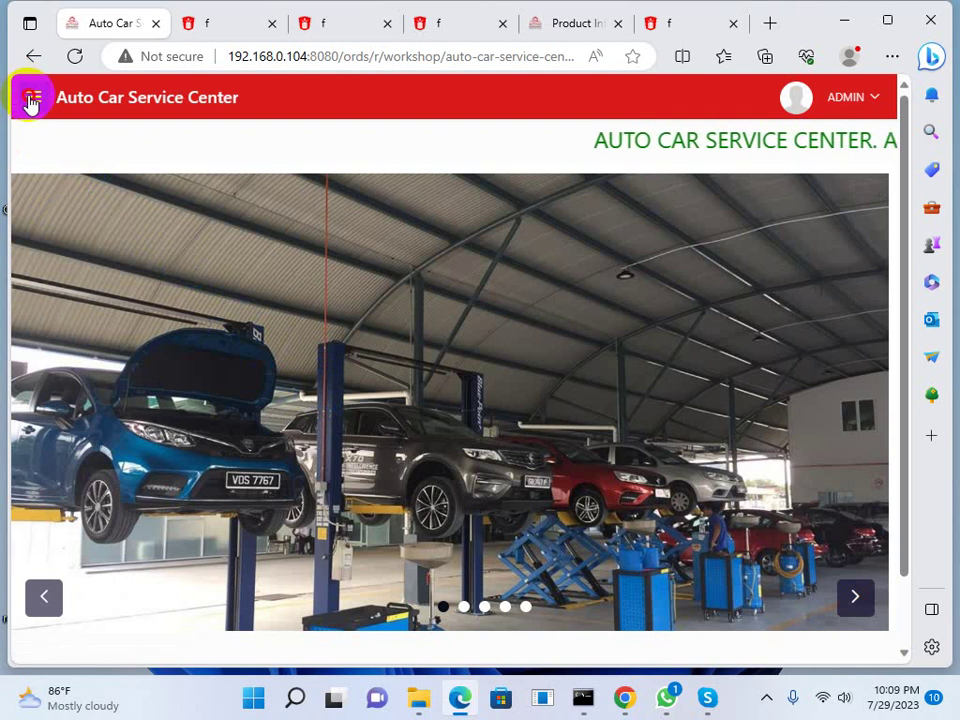
{"action": "left_click", "coordinate": [137, 110]}
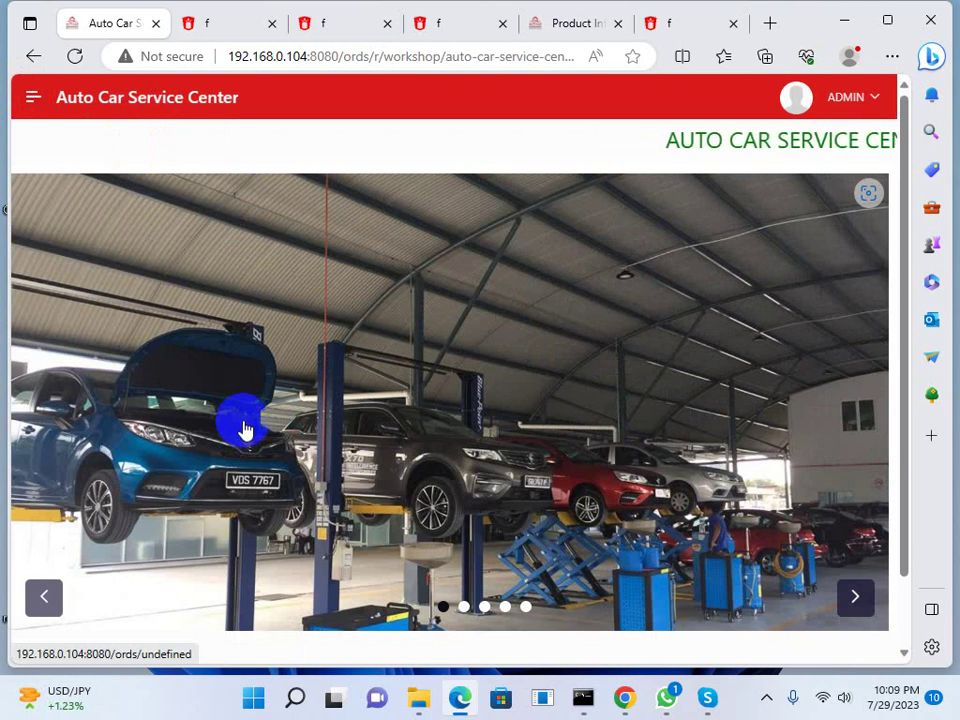
{"action": "left_click", "coordinate": [34, 98]}
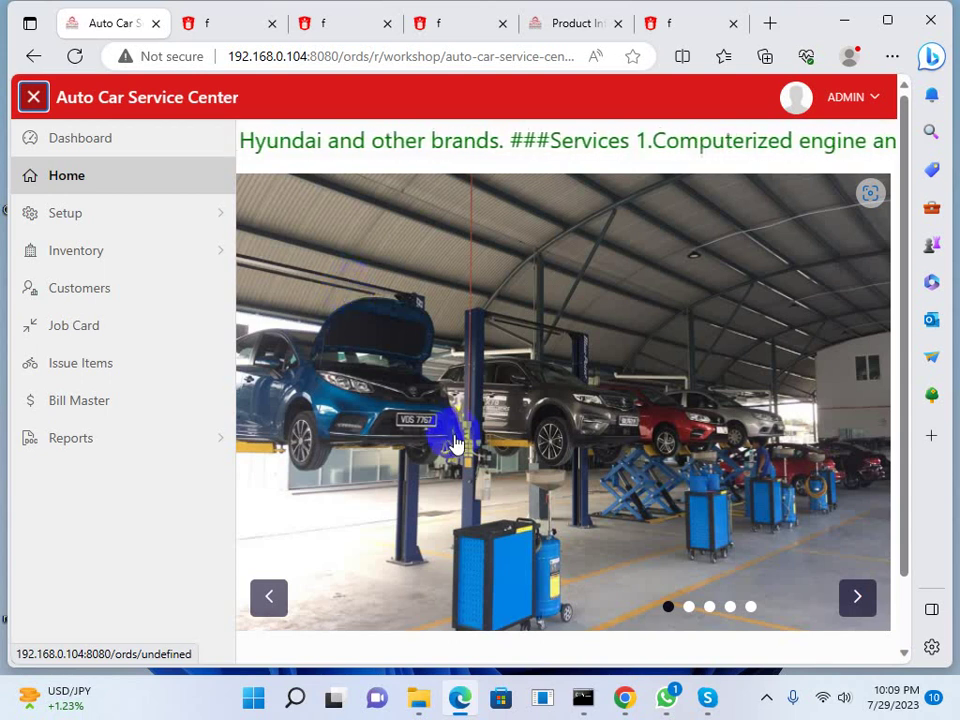
{"action": "left_click", "coordinate": [766, 697]}
{"action": "left_click", "coordinate": [806, 612]}
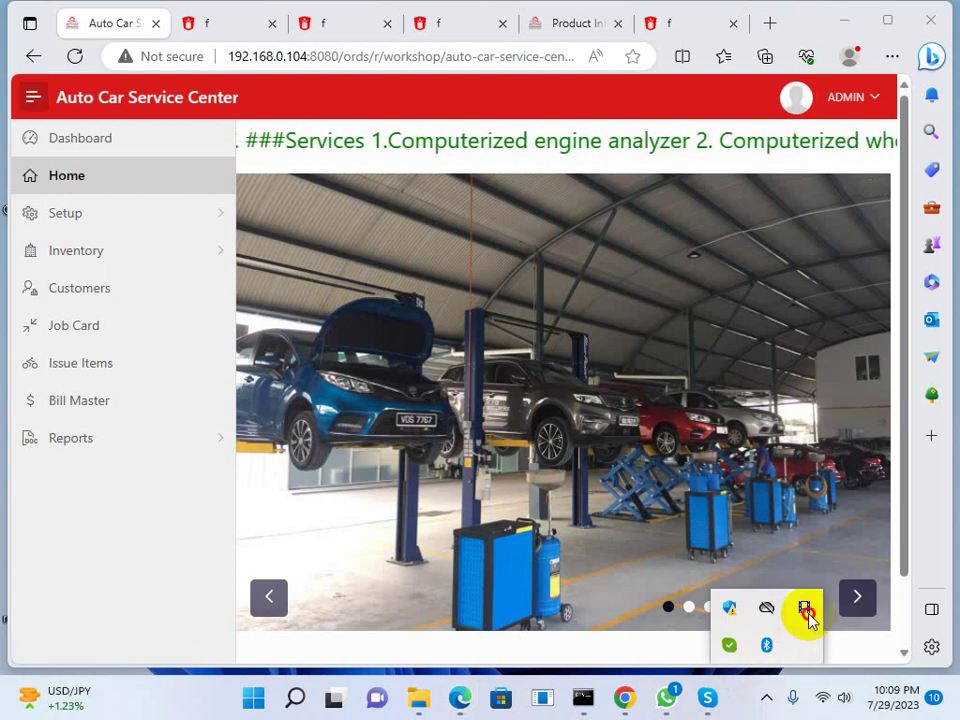